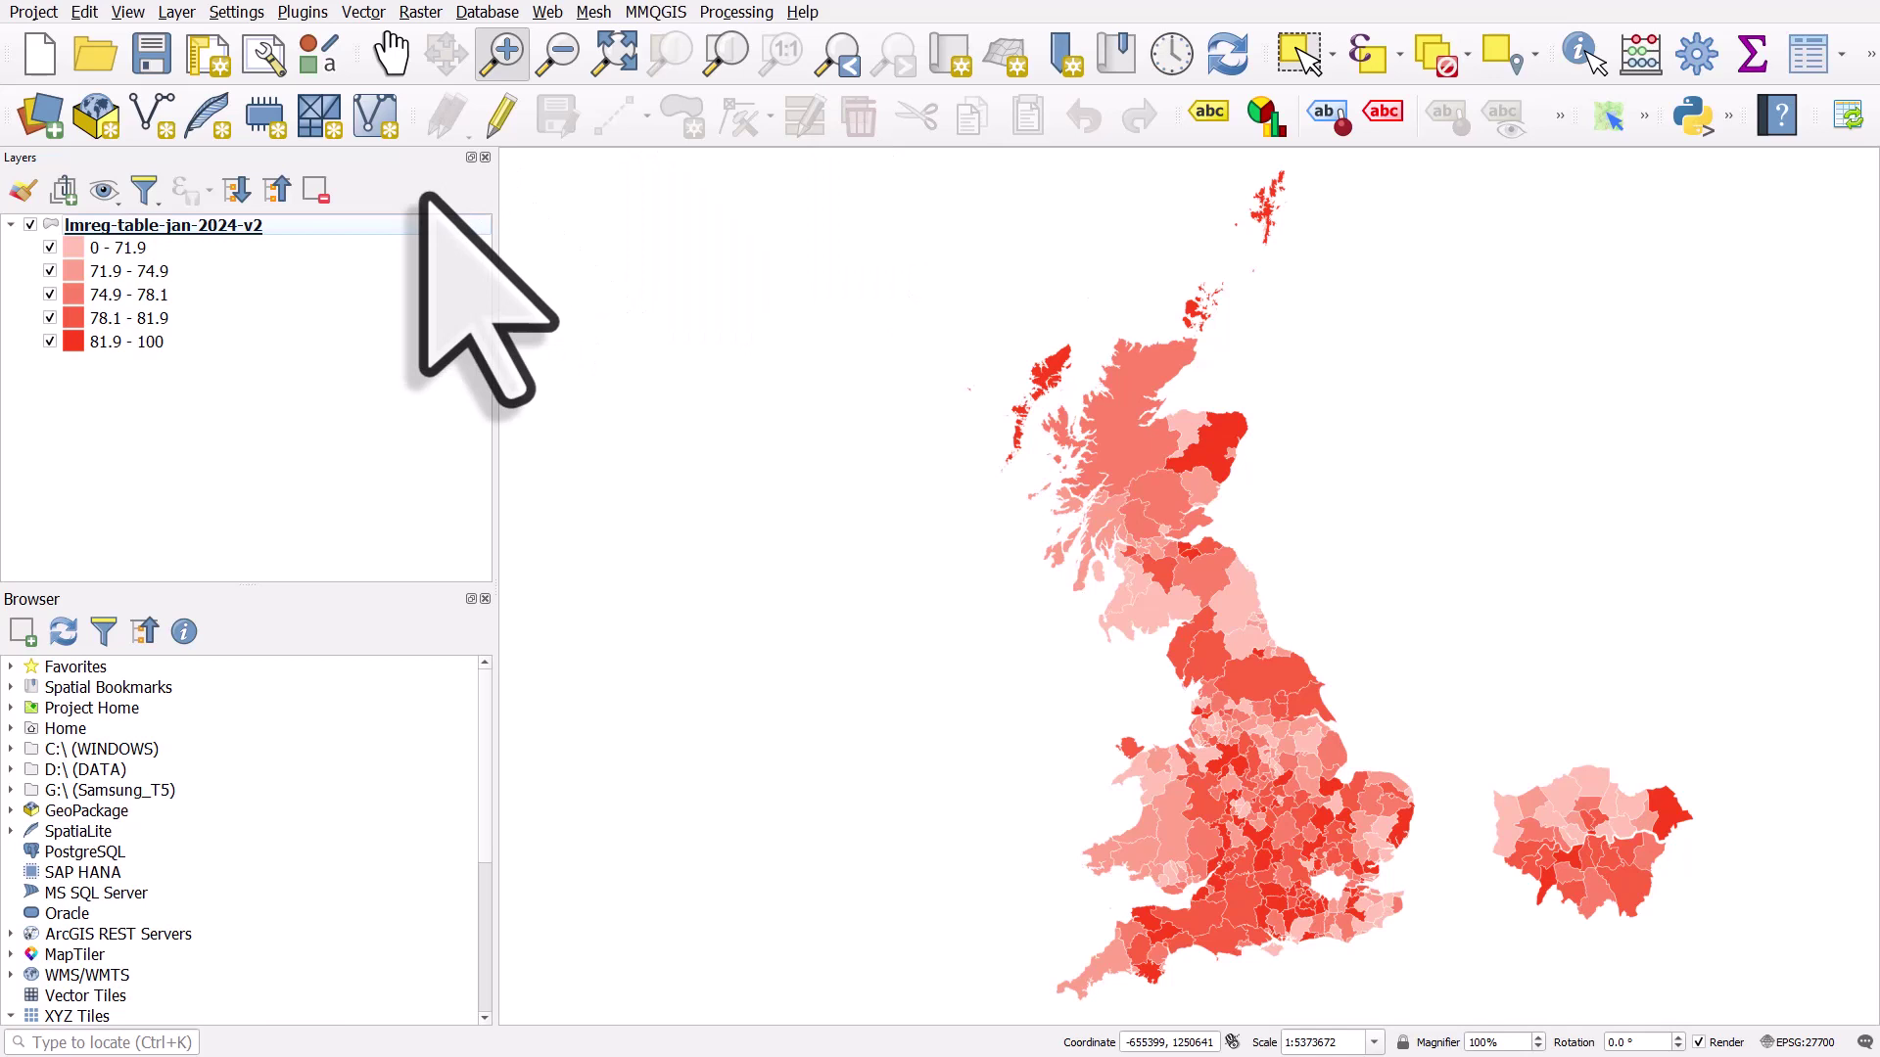
- Open the employment layer's symbol settings and inspect the Geometry Generator inset expression
click(245, 225)
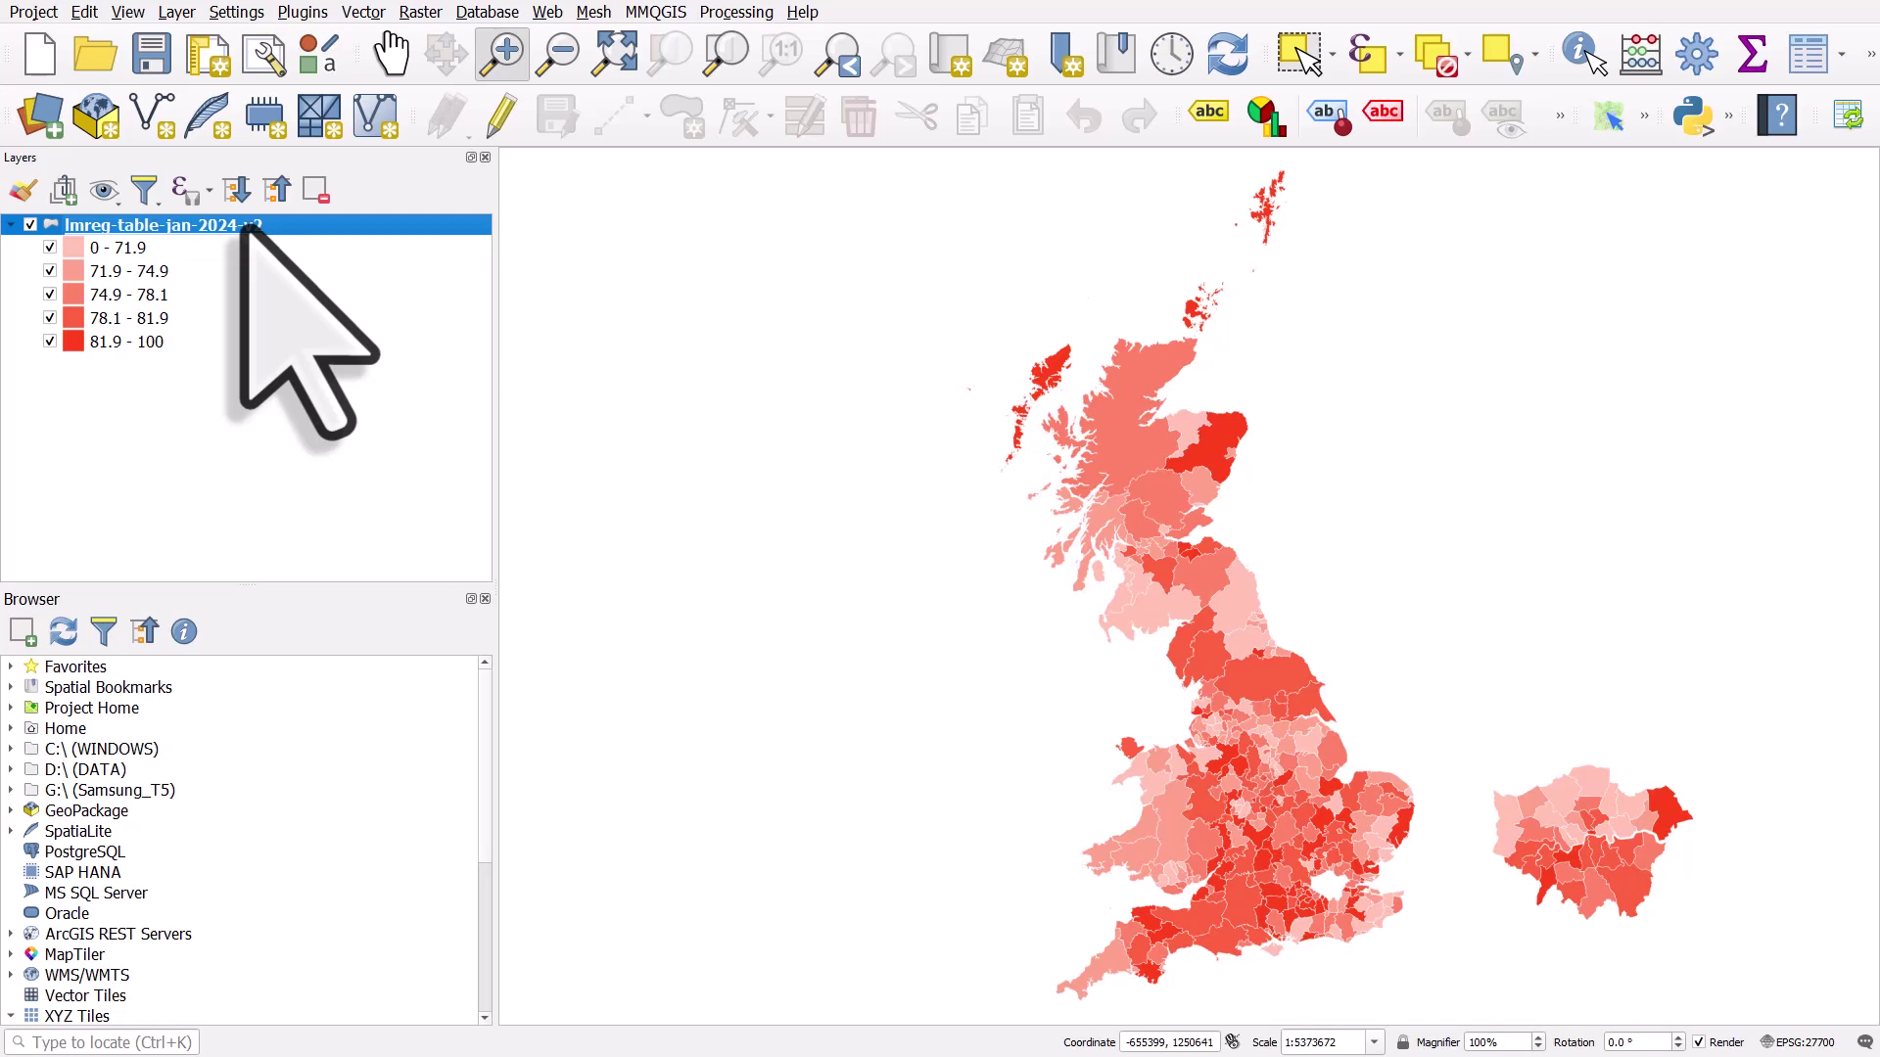
double_click(244, 225)
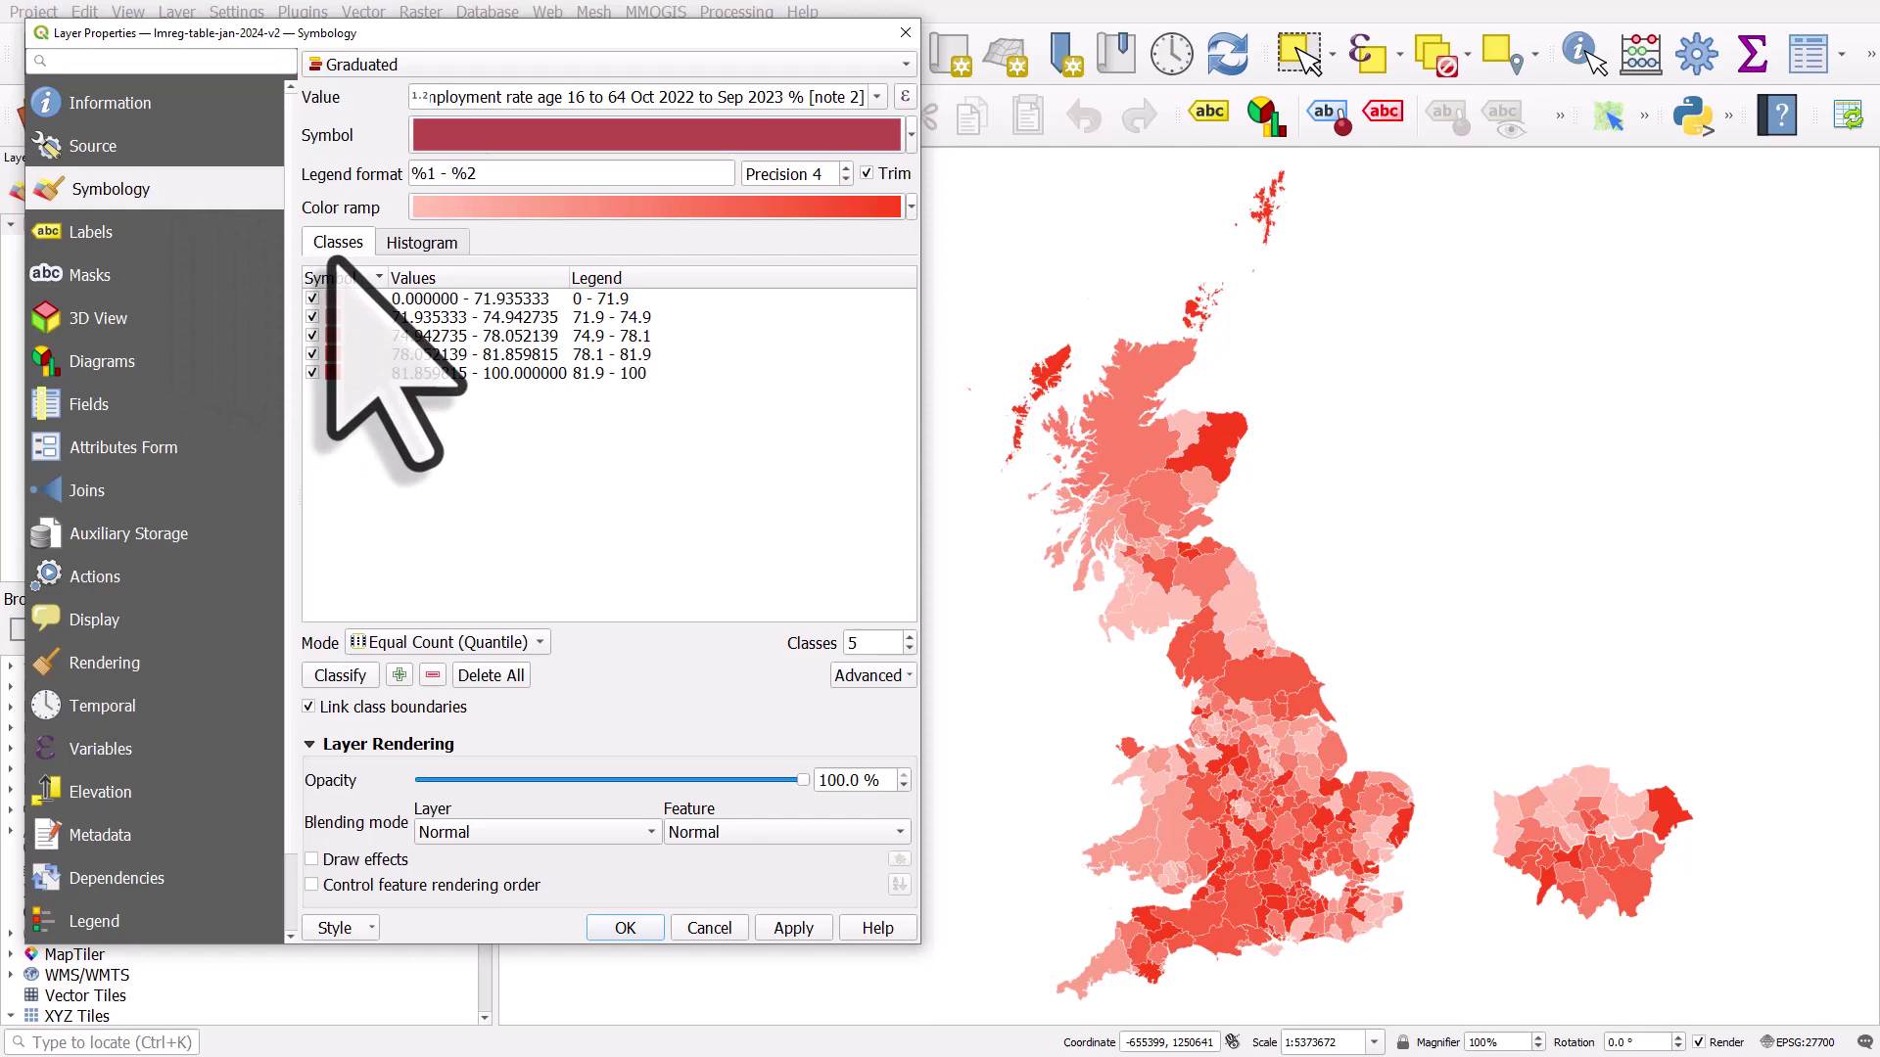
click(911, 136)
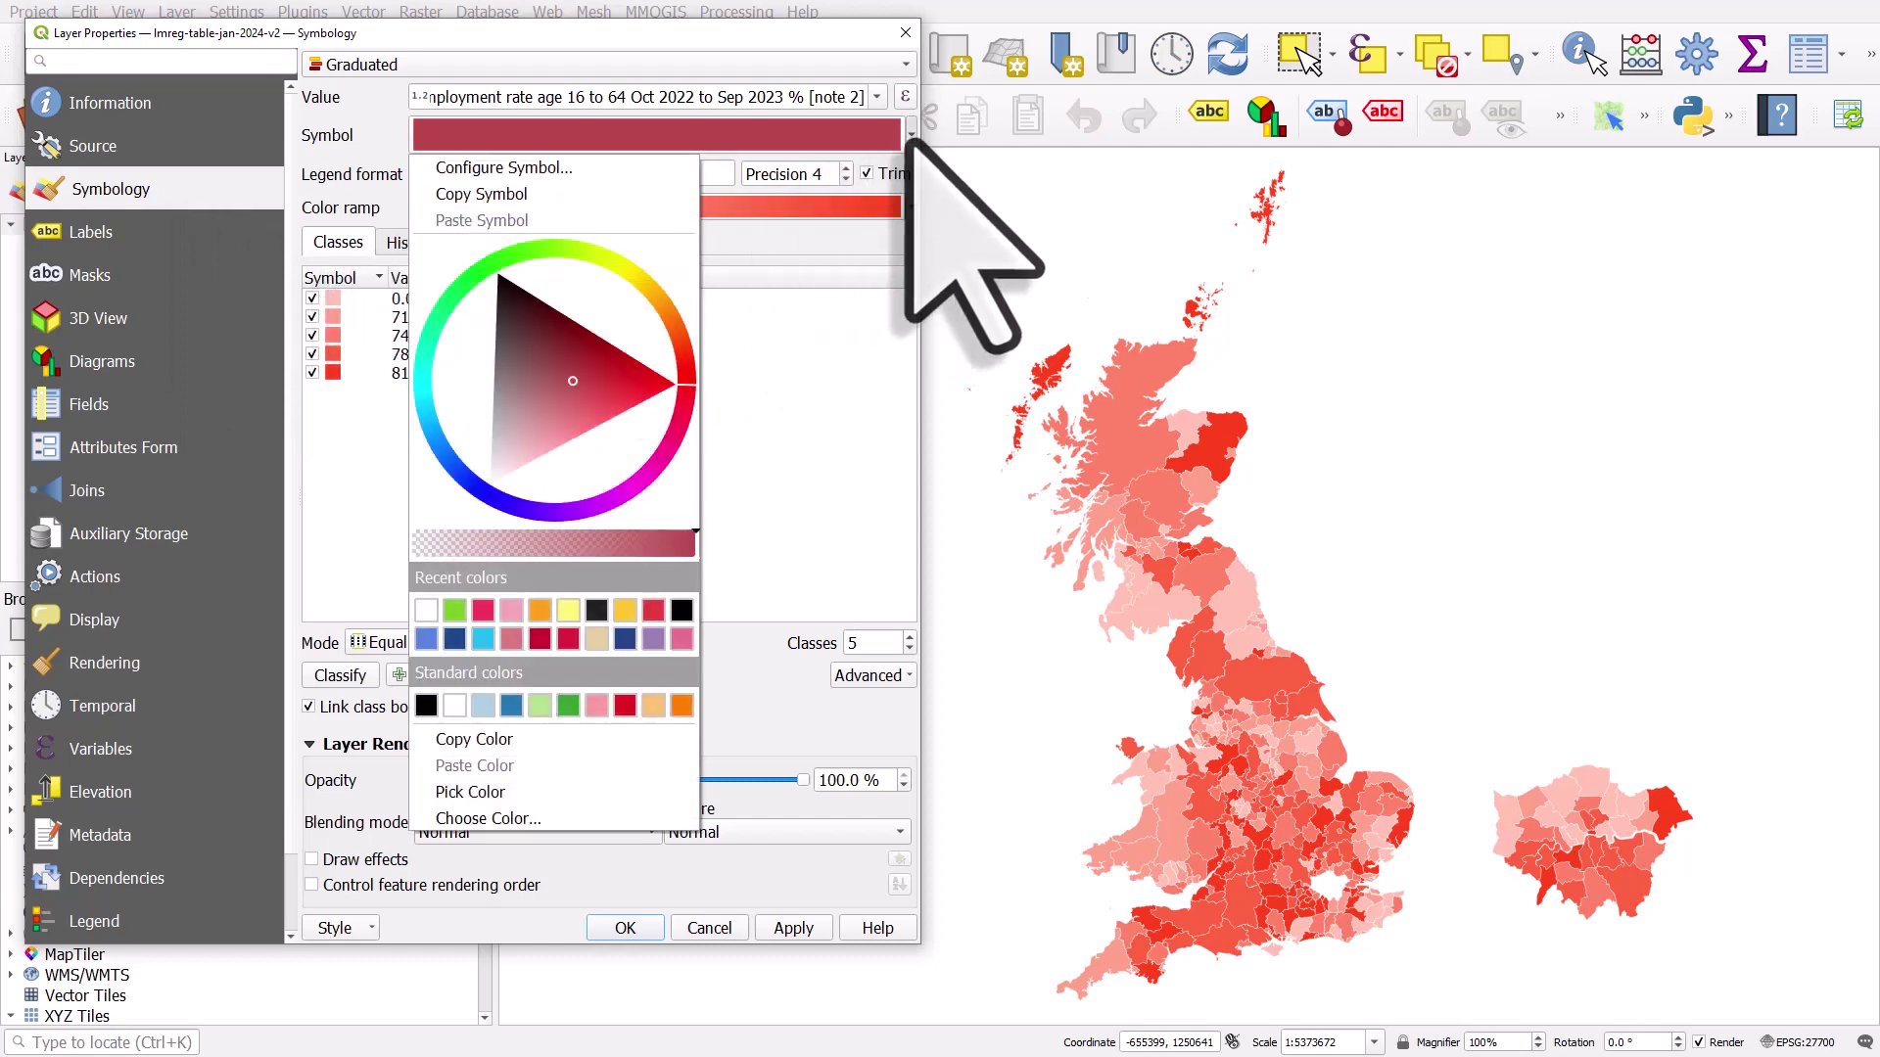
click(627, 168)
click(587, 228)
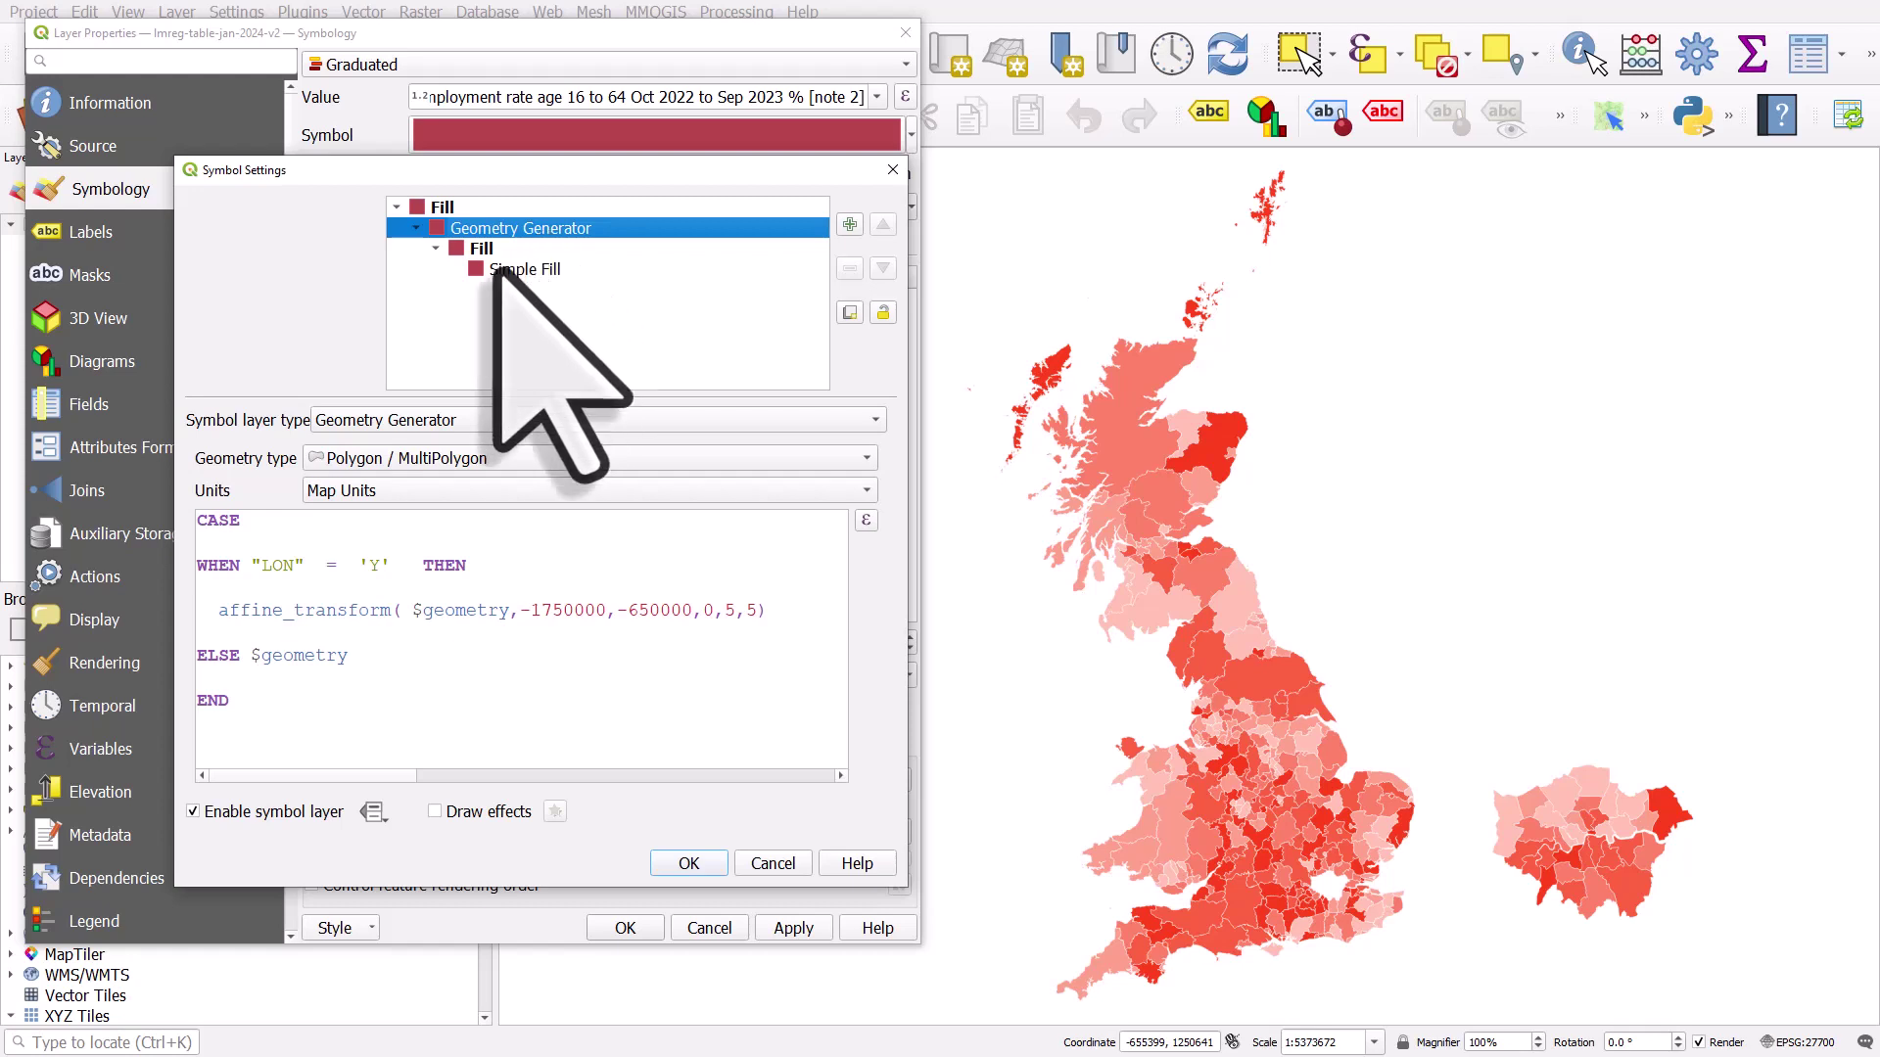
- Replace the Geometry Generator symbol layer with a Simple Fill and apply it to the map
click(328, 420)
click(328, 421)
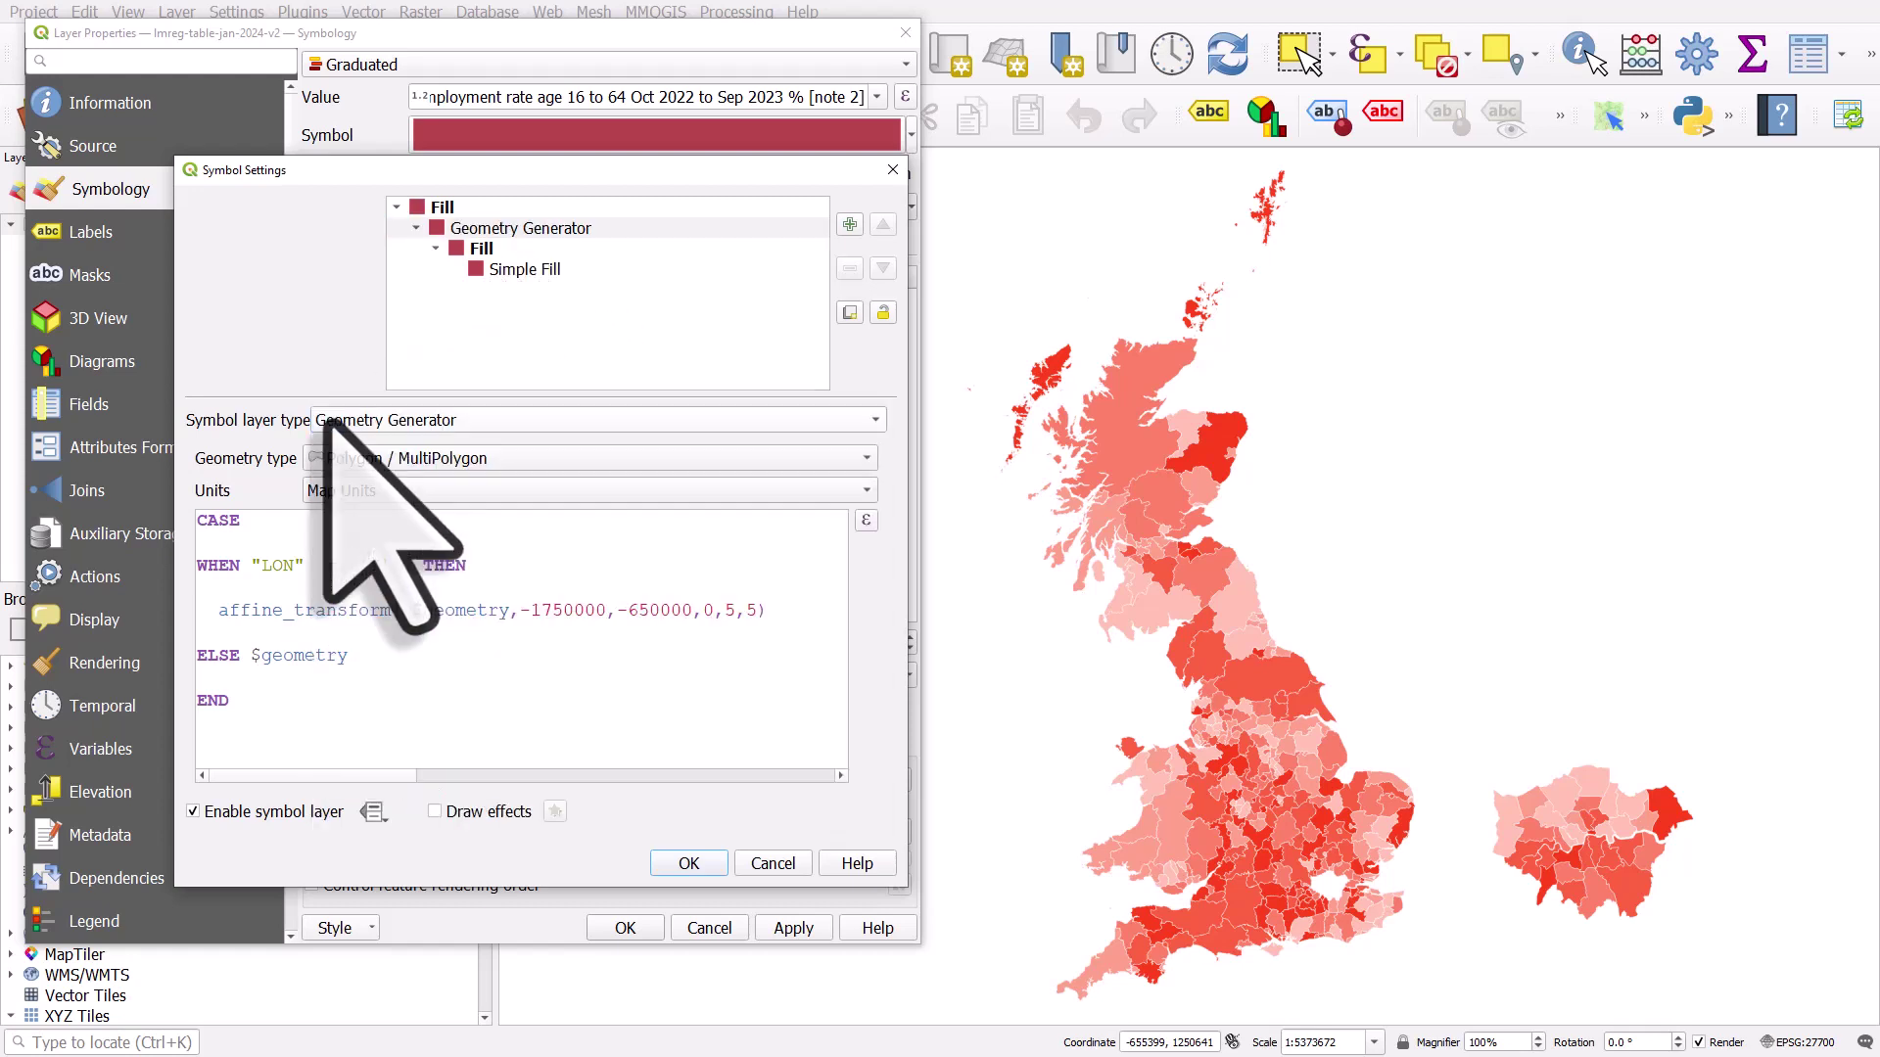
drag(235, 703, 199, 533)
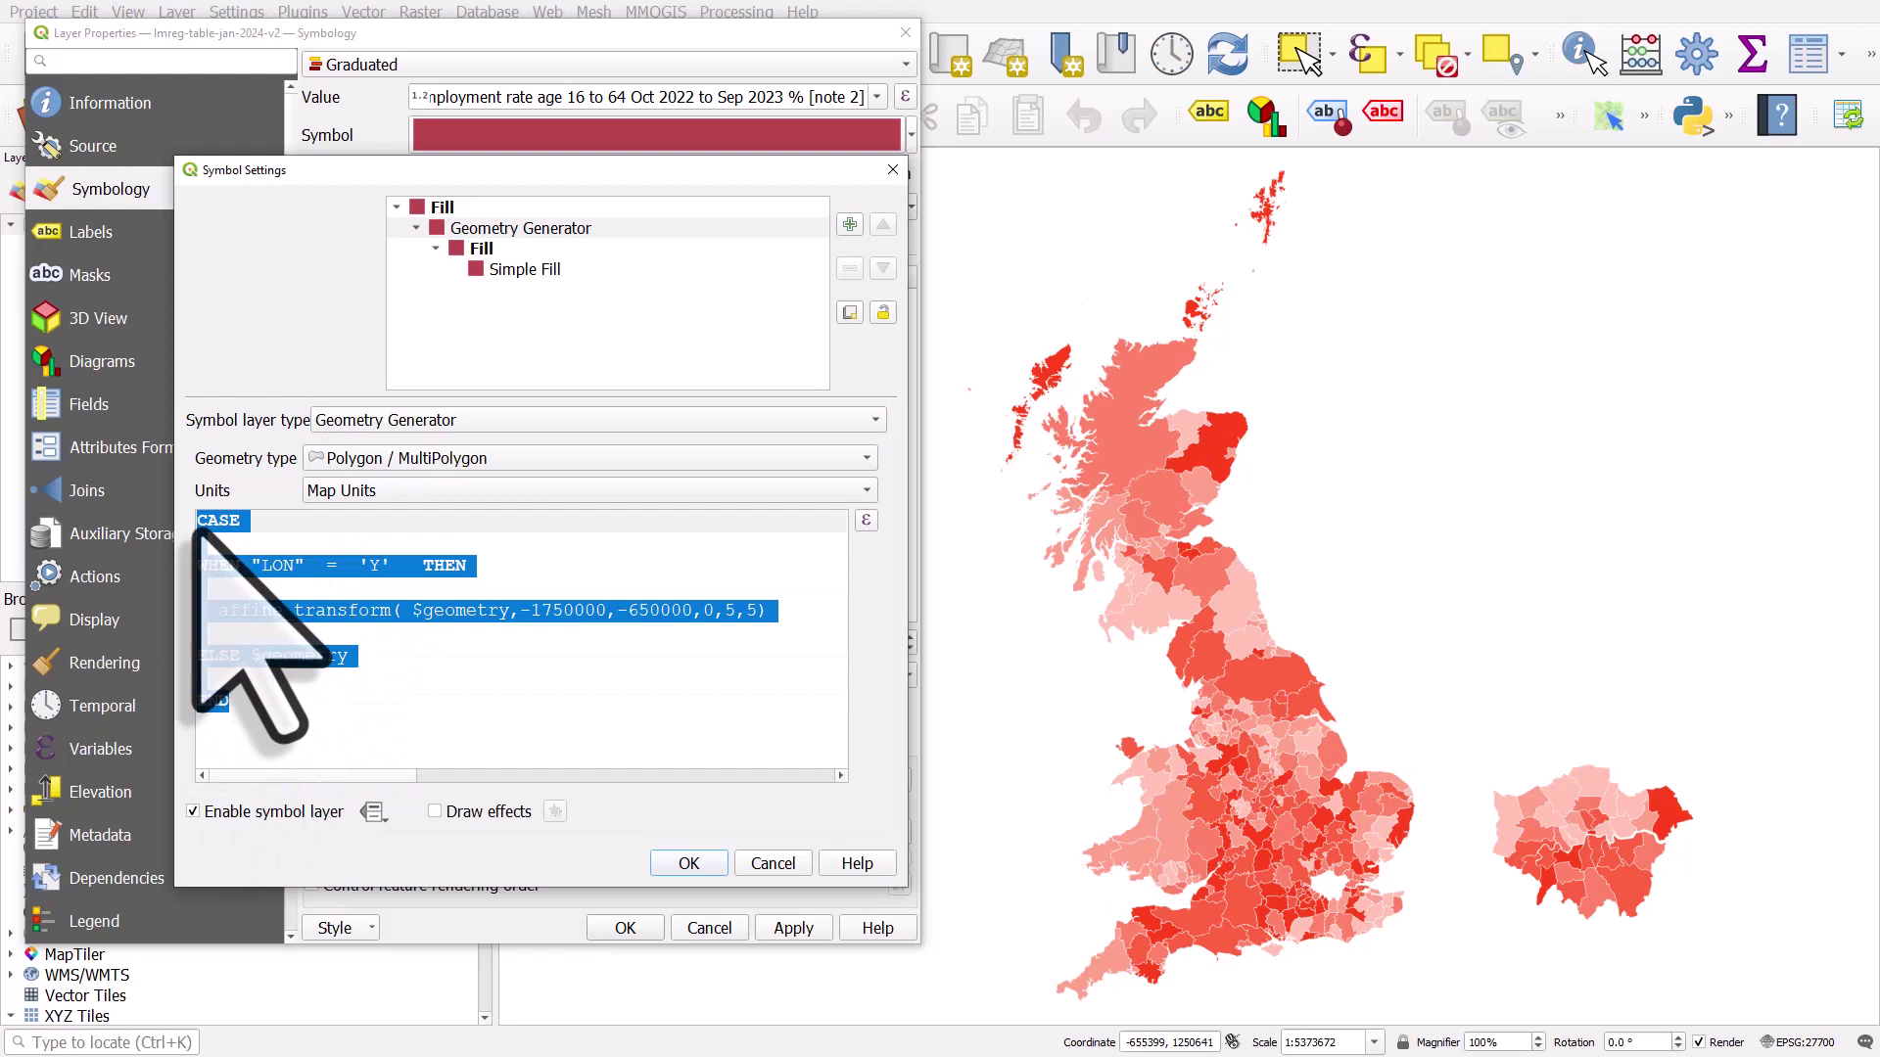
click(389, 421)
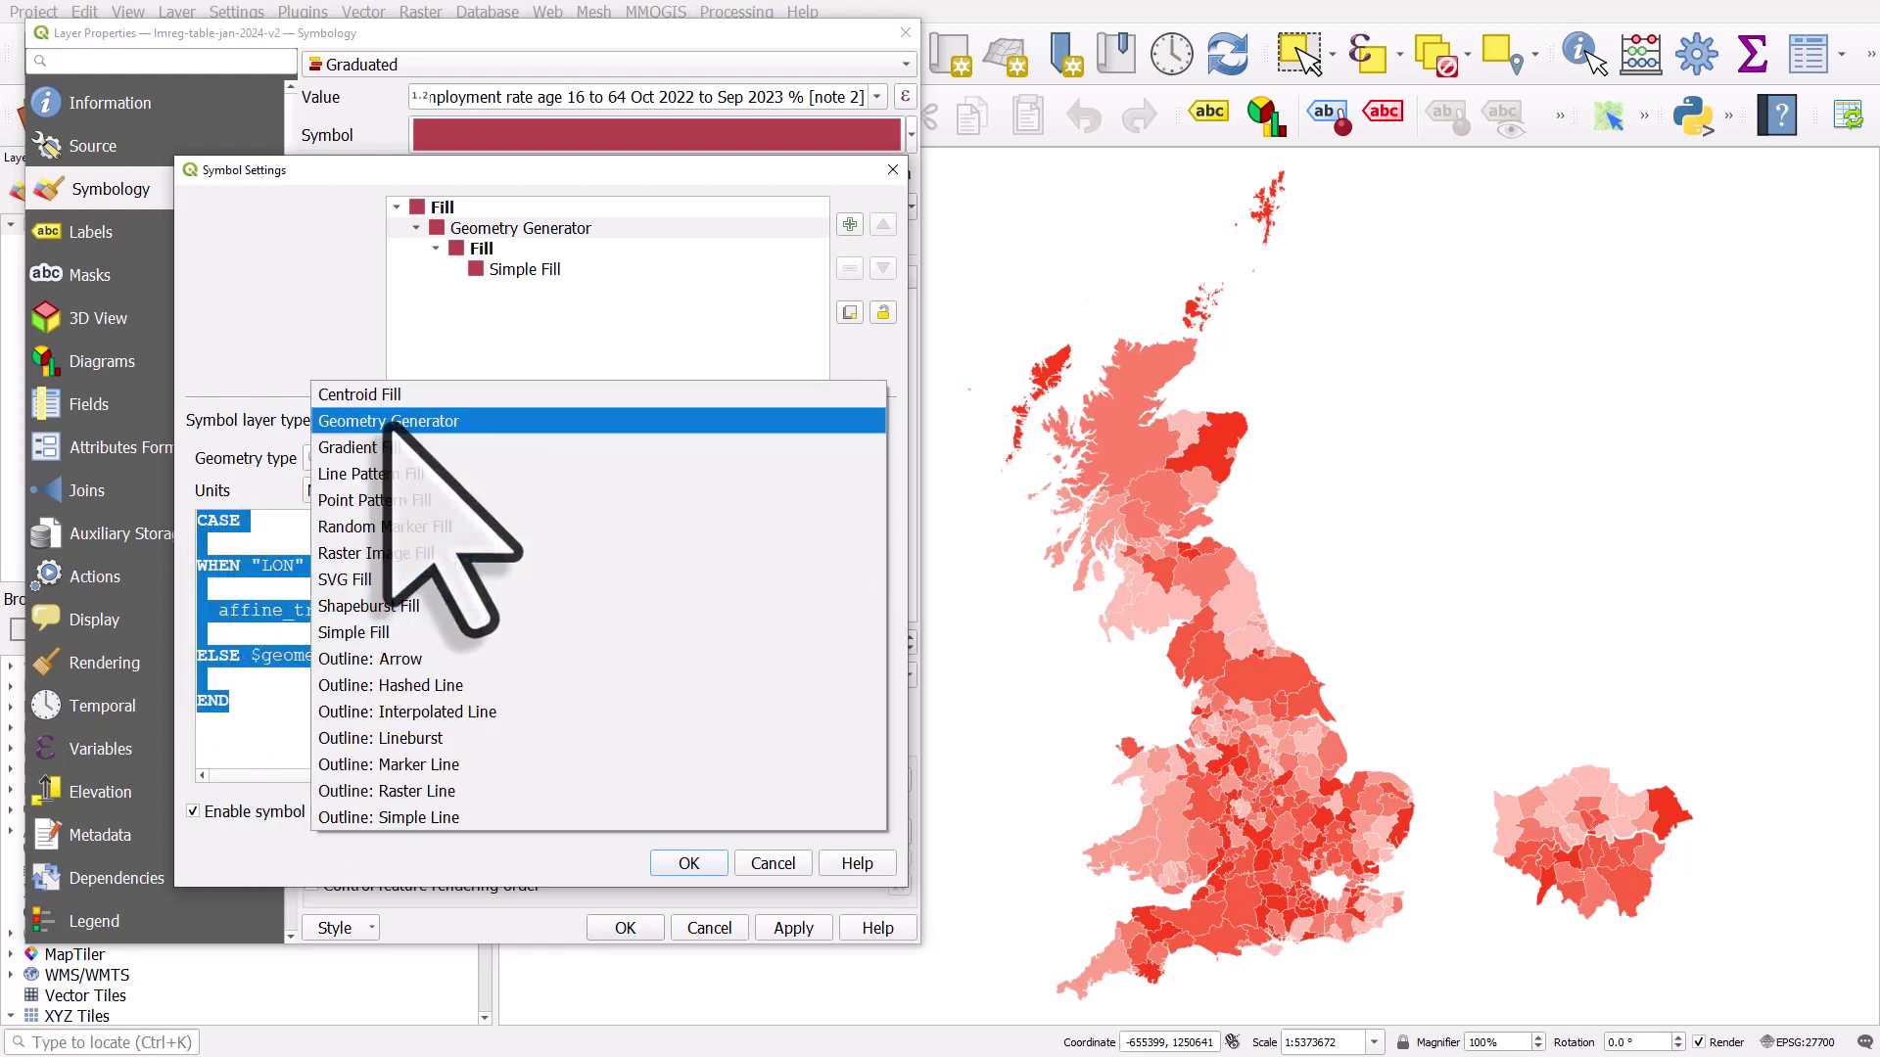
click(396, 631)
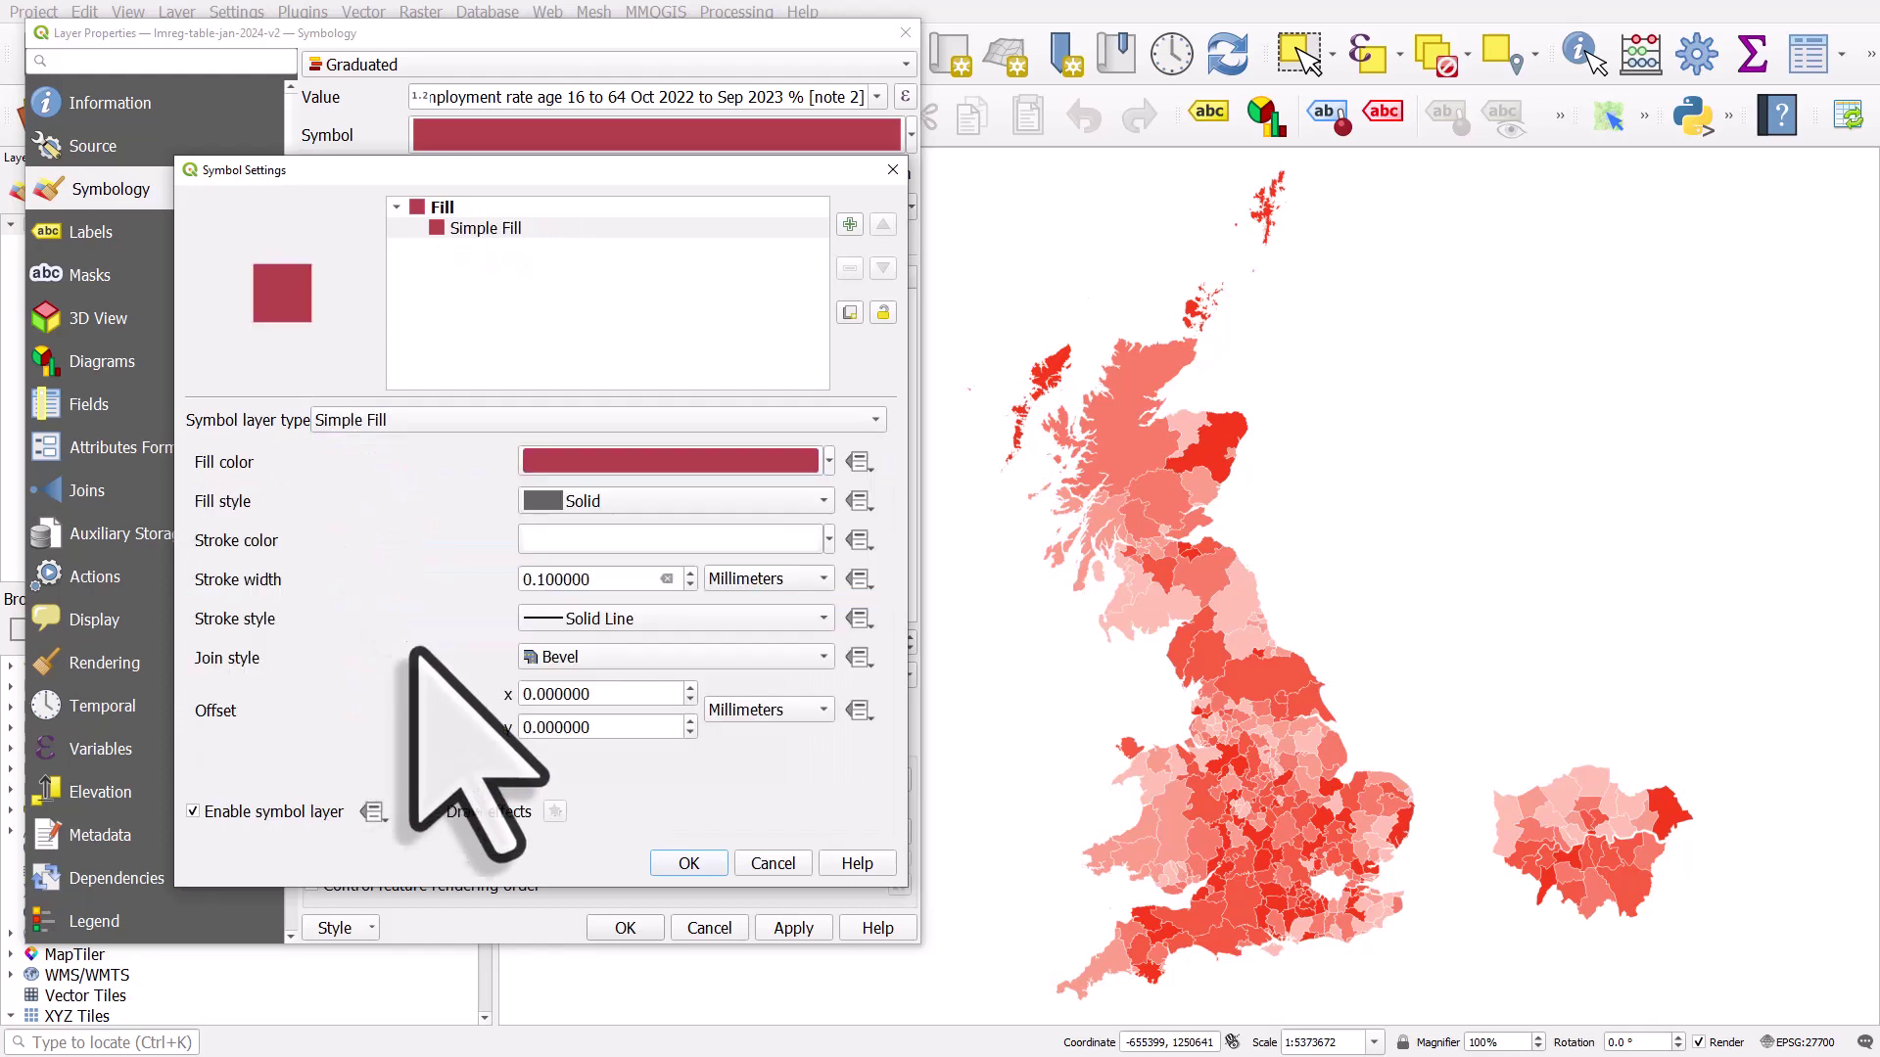
click(671, 865)
click(790, 927)
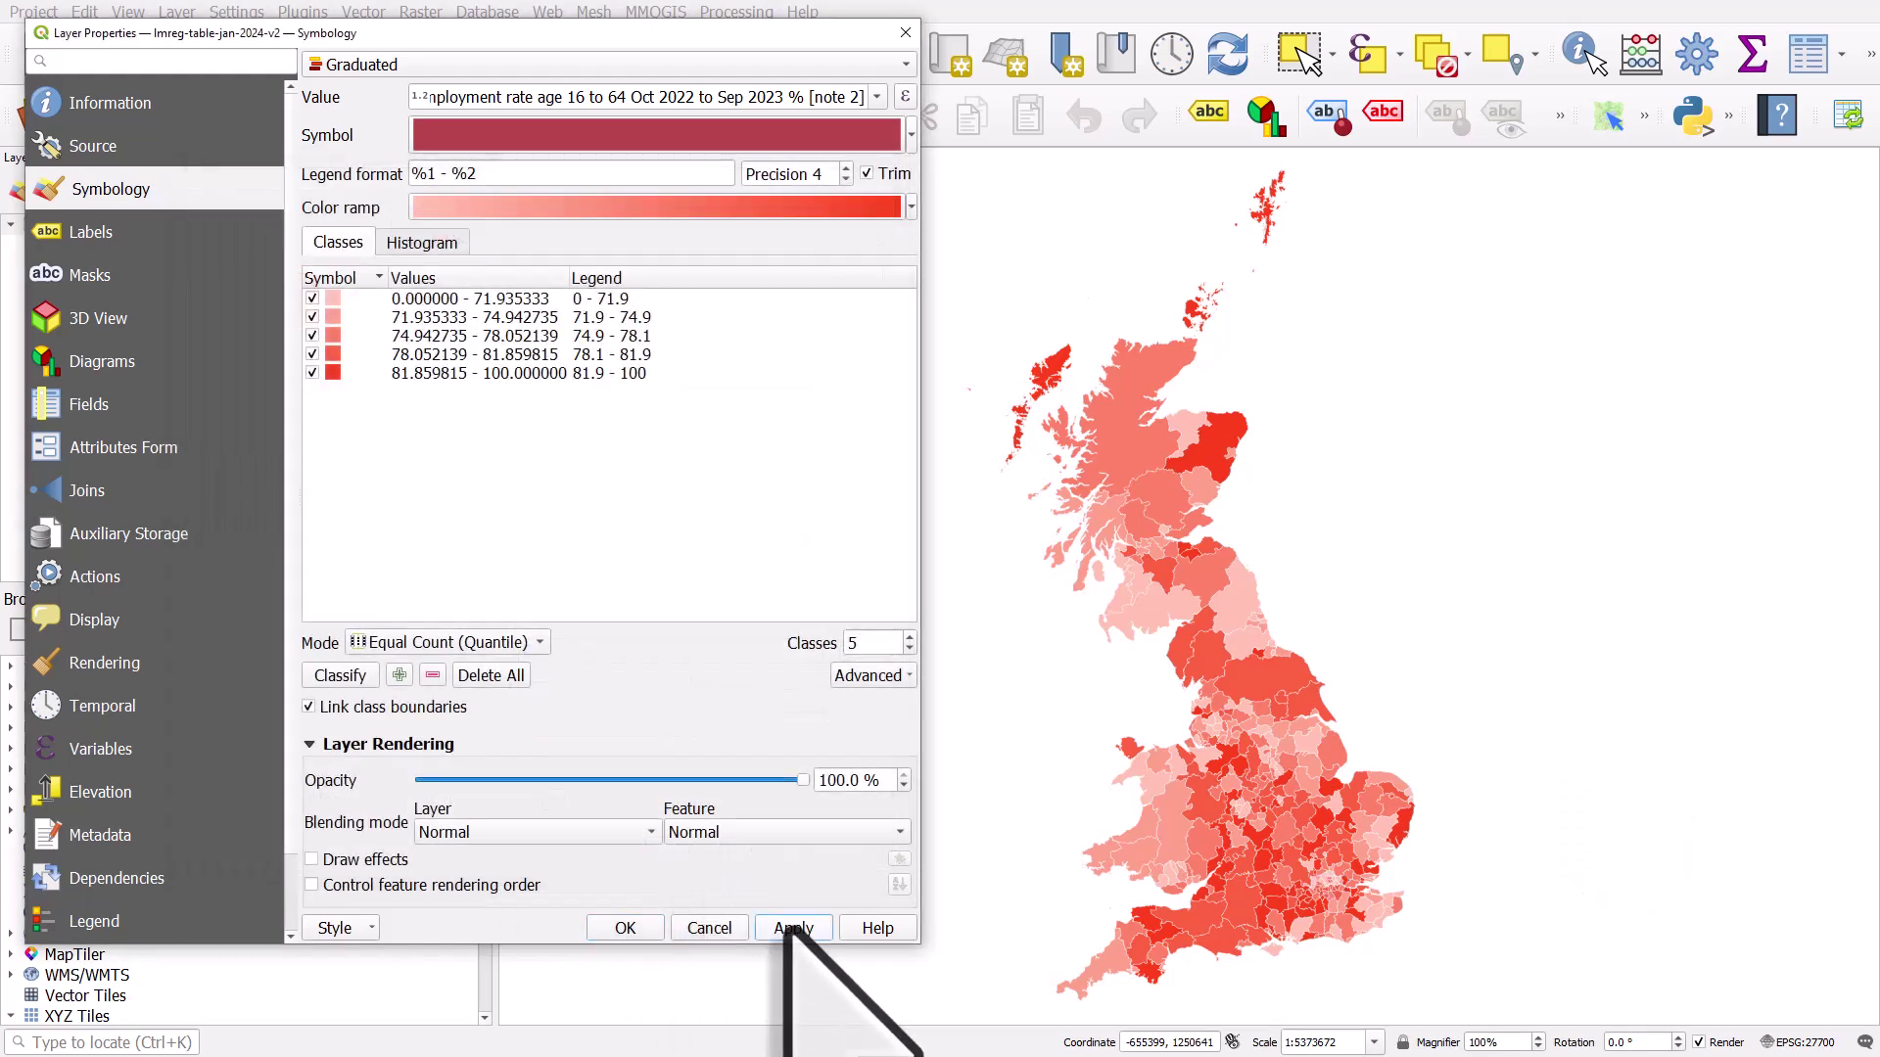
- Close layer properties, then open the attribute table sorted ascending by LAD23CD
click(625, 928)
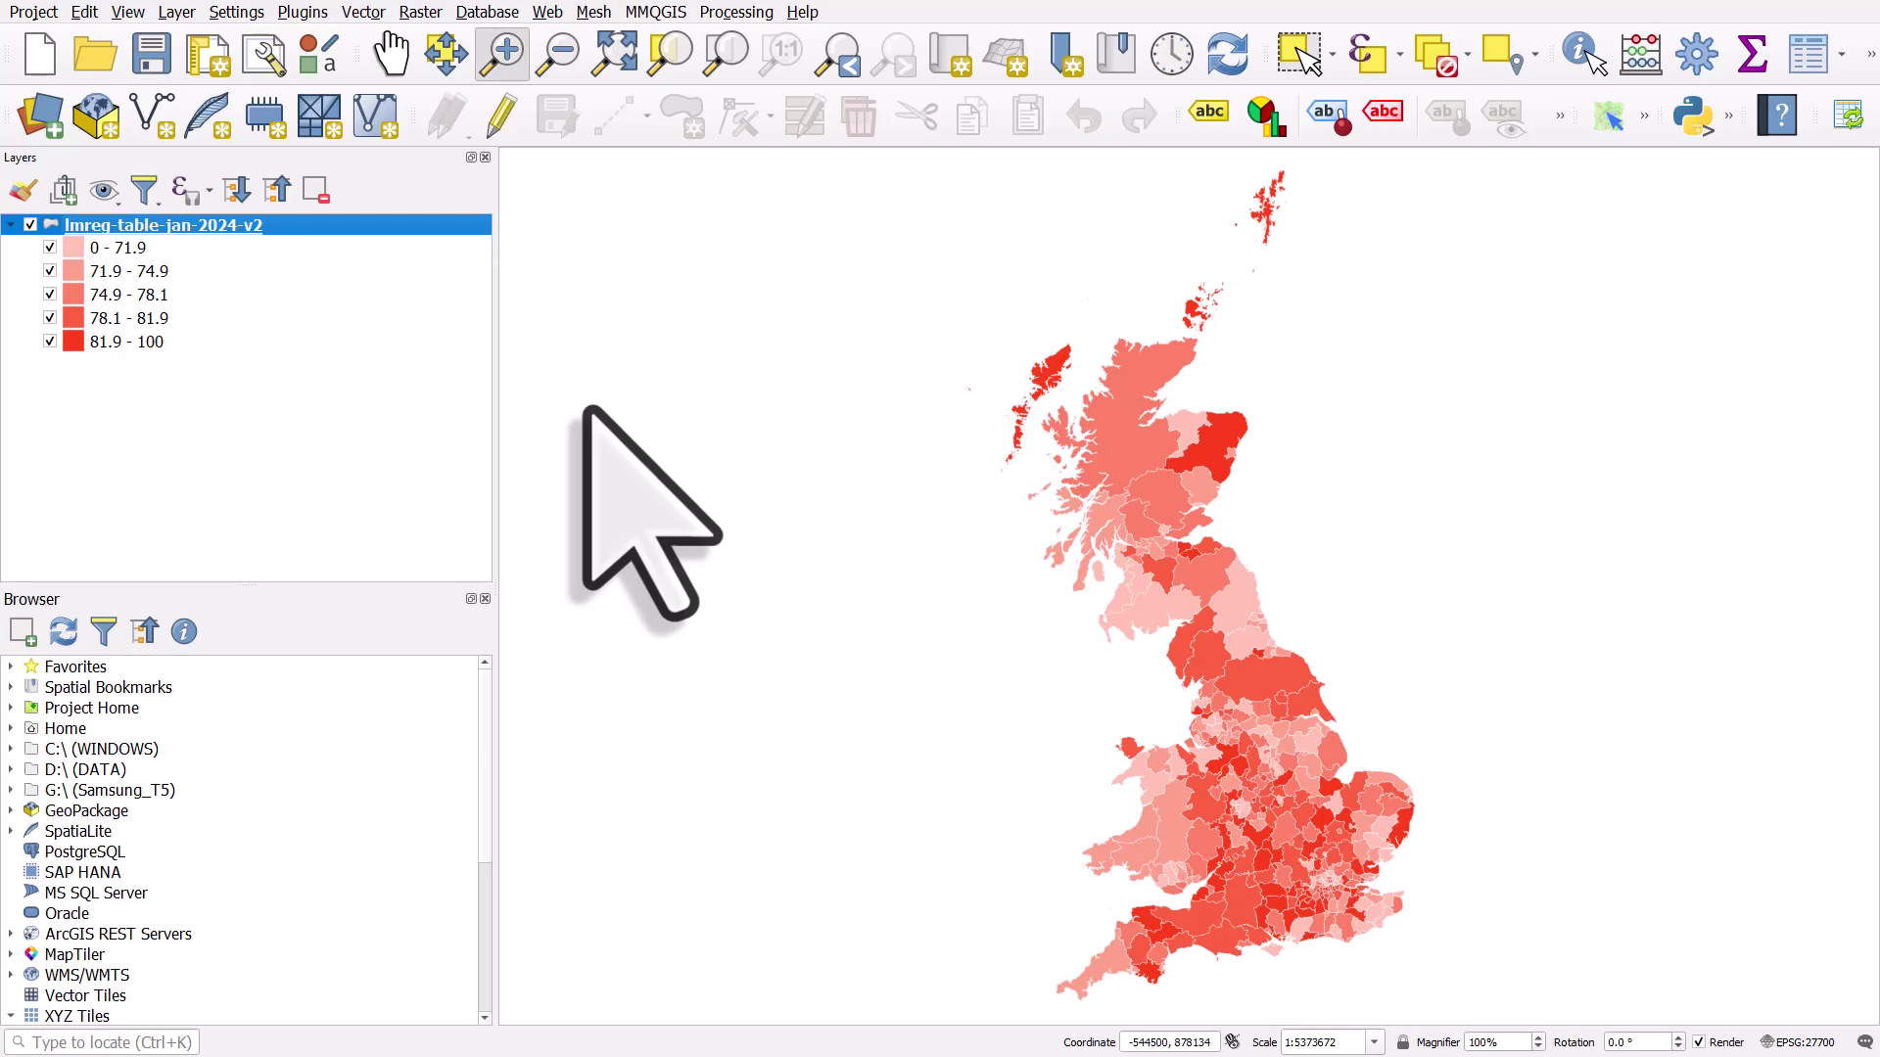
click(1809, 54)
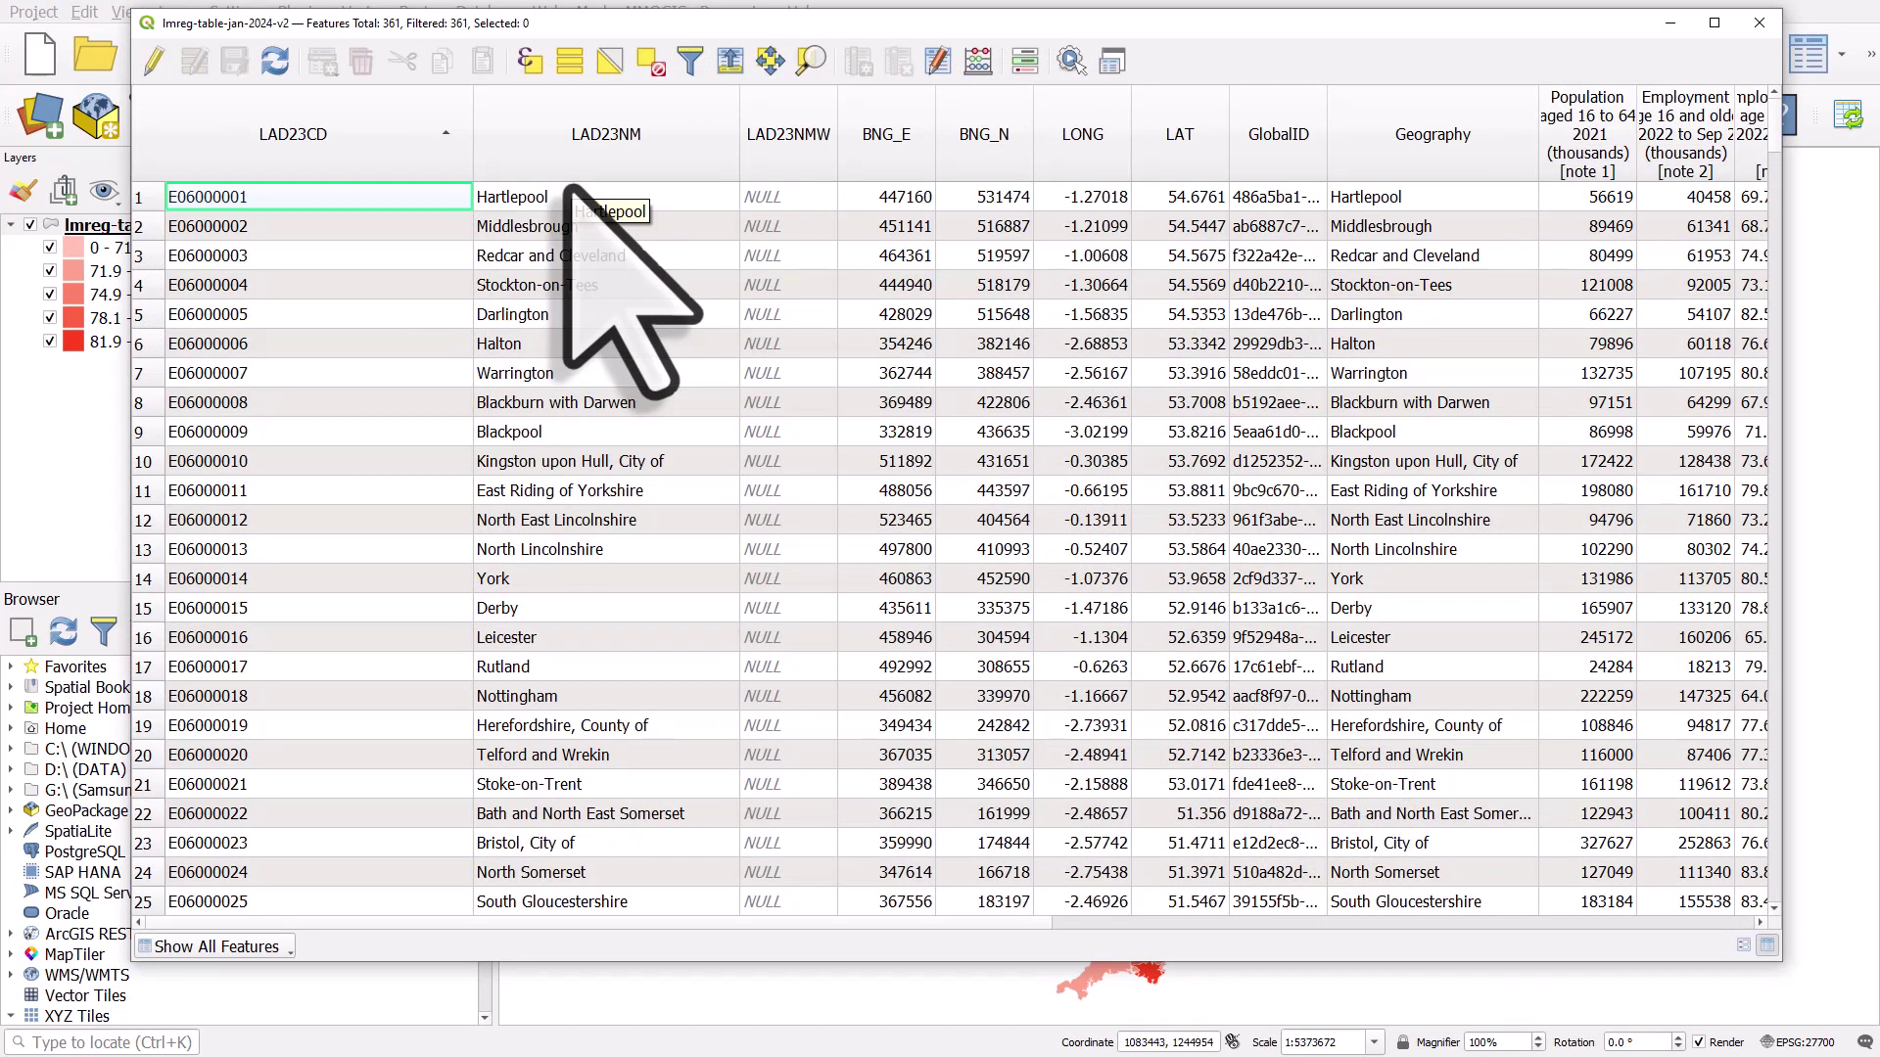
click(348, 157)
click(346, 155)
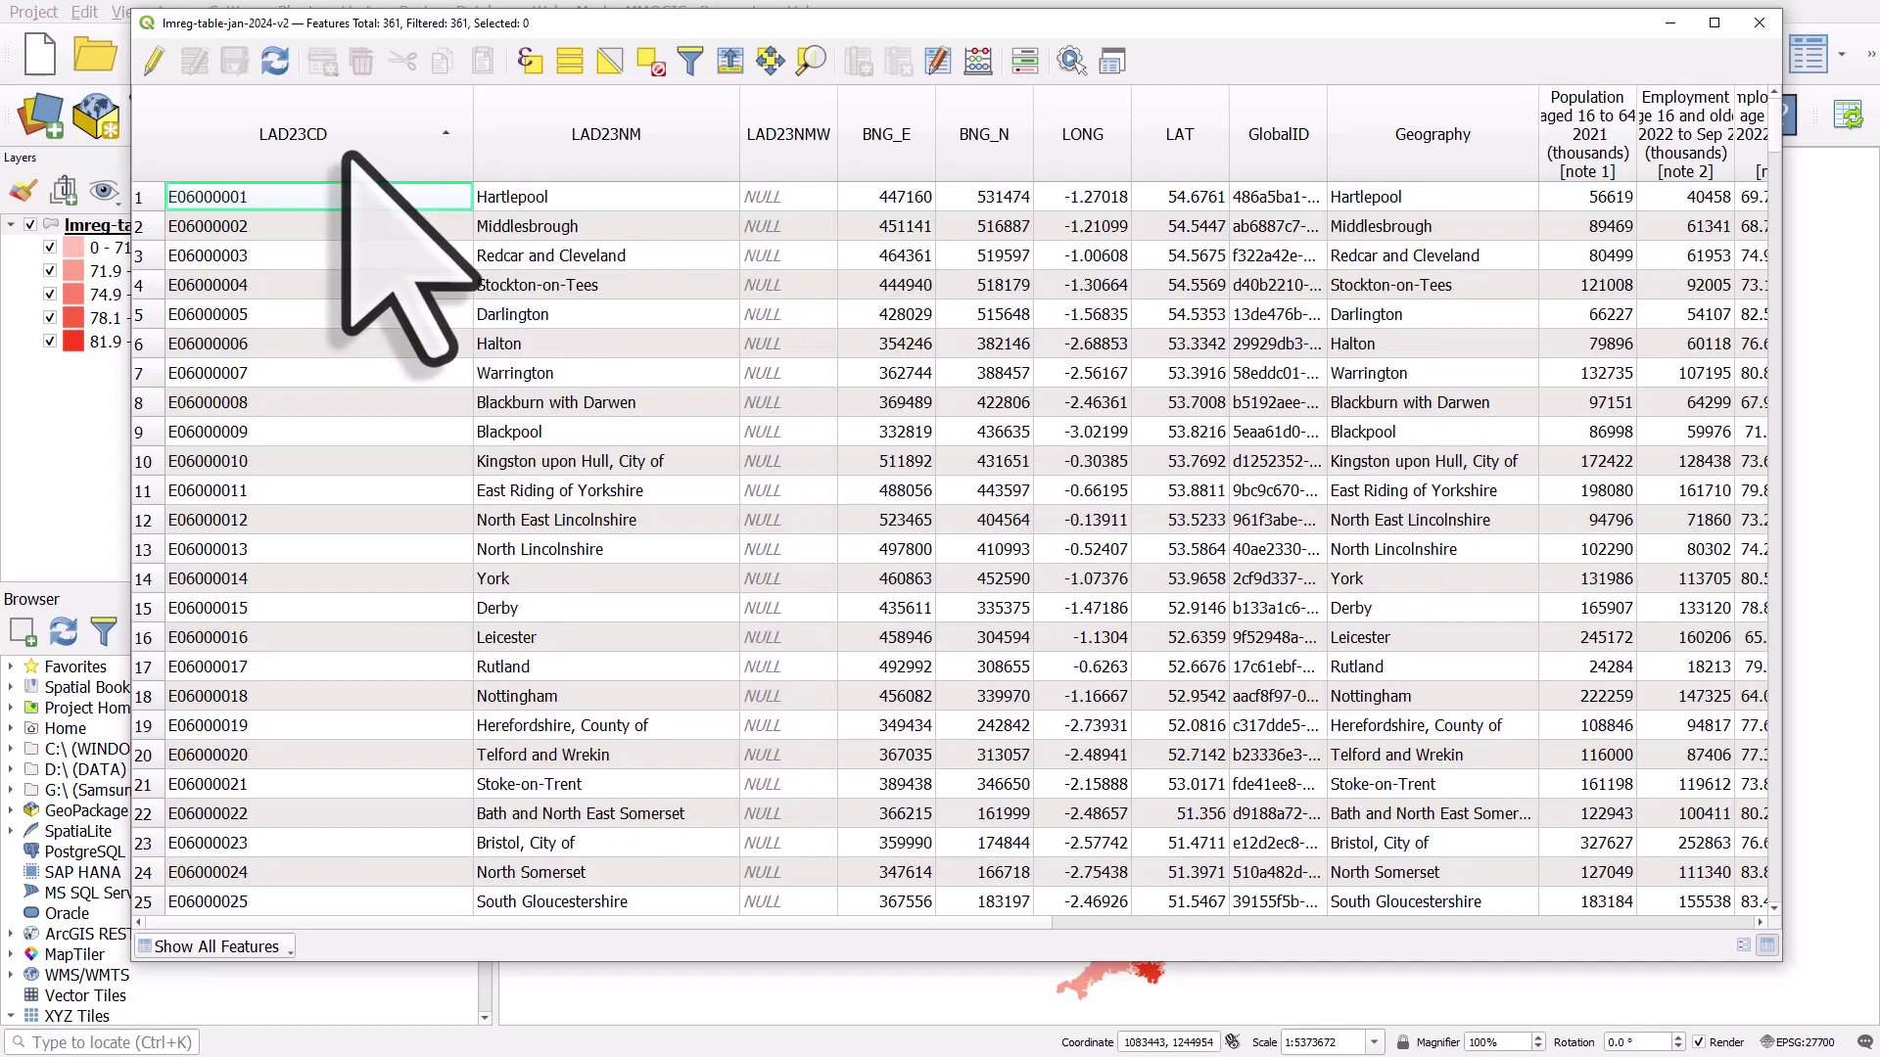
scroll(1770, 157, down, 3)
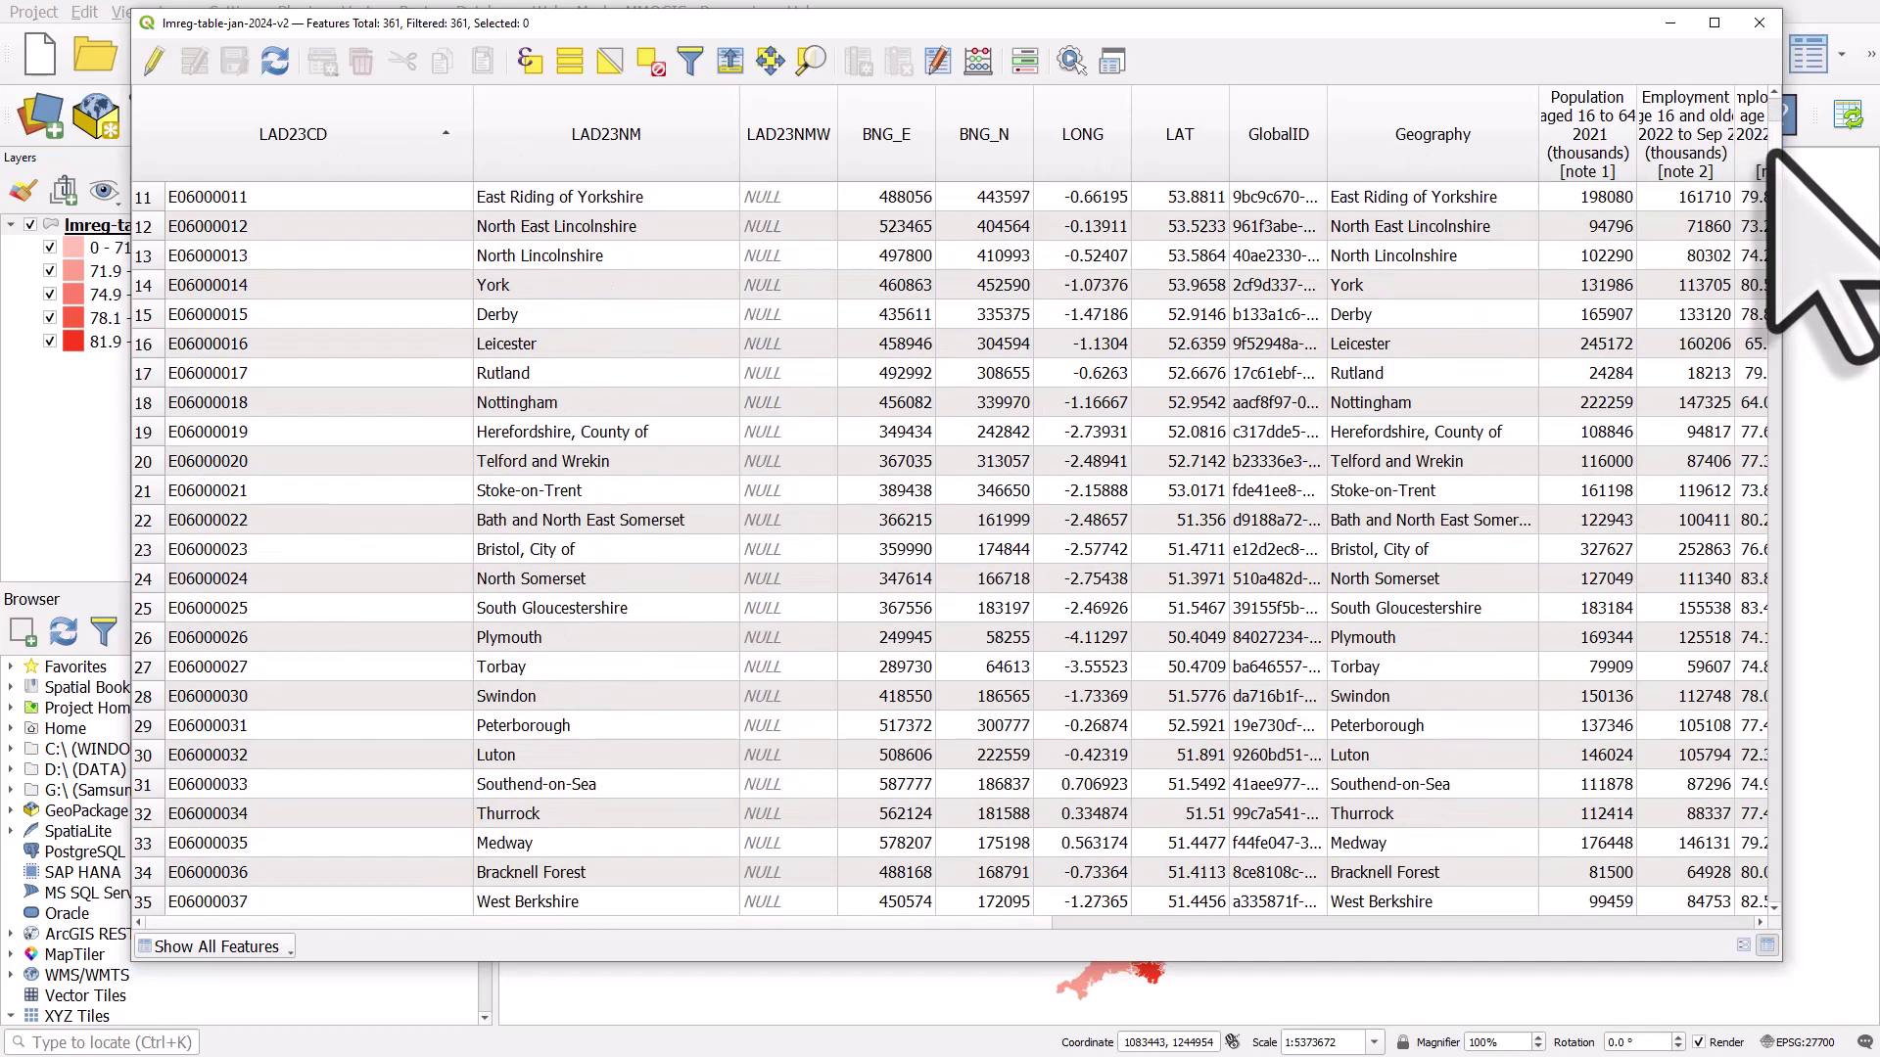
drag(1772, 155, 1772, 180)
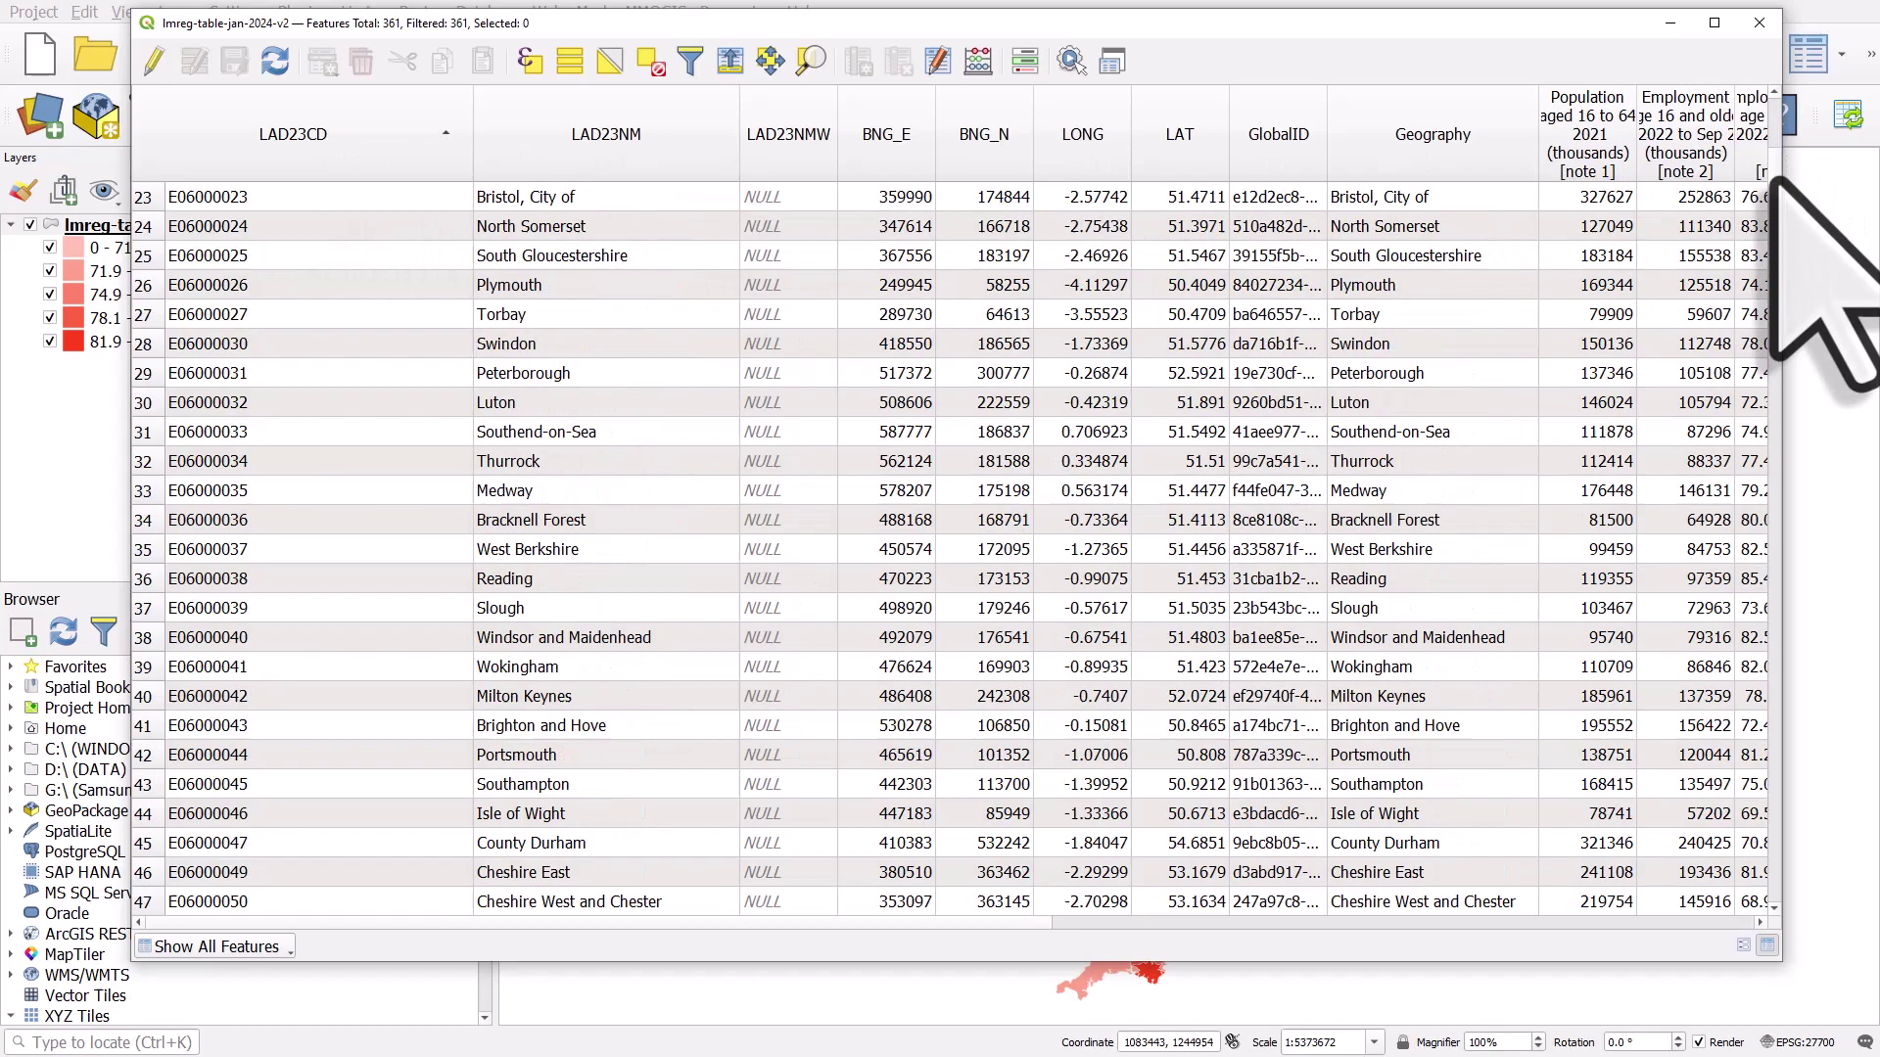
click(296, 149)
click(296, 146)
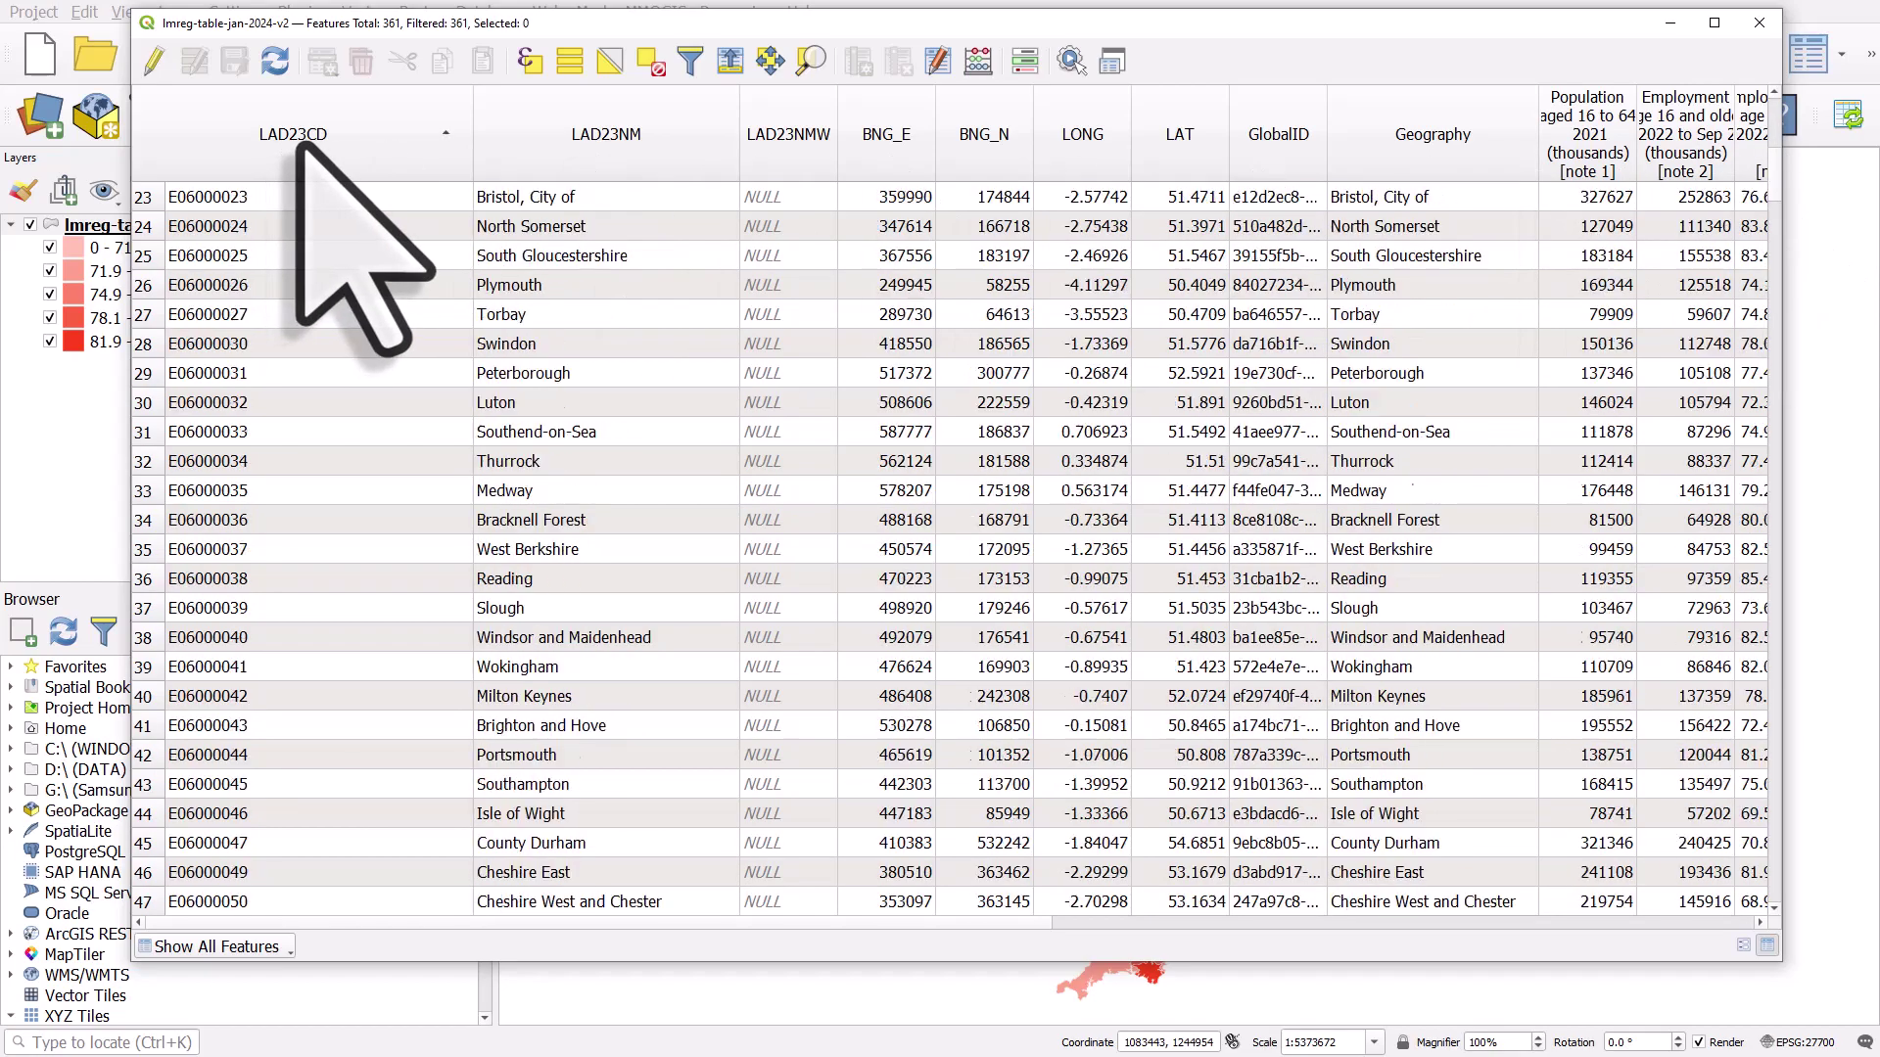
- Select the London rows from City of London down to Westminster
drag(1772, 191, 1779, 682)
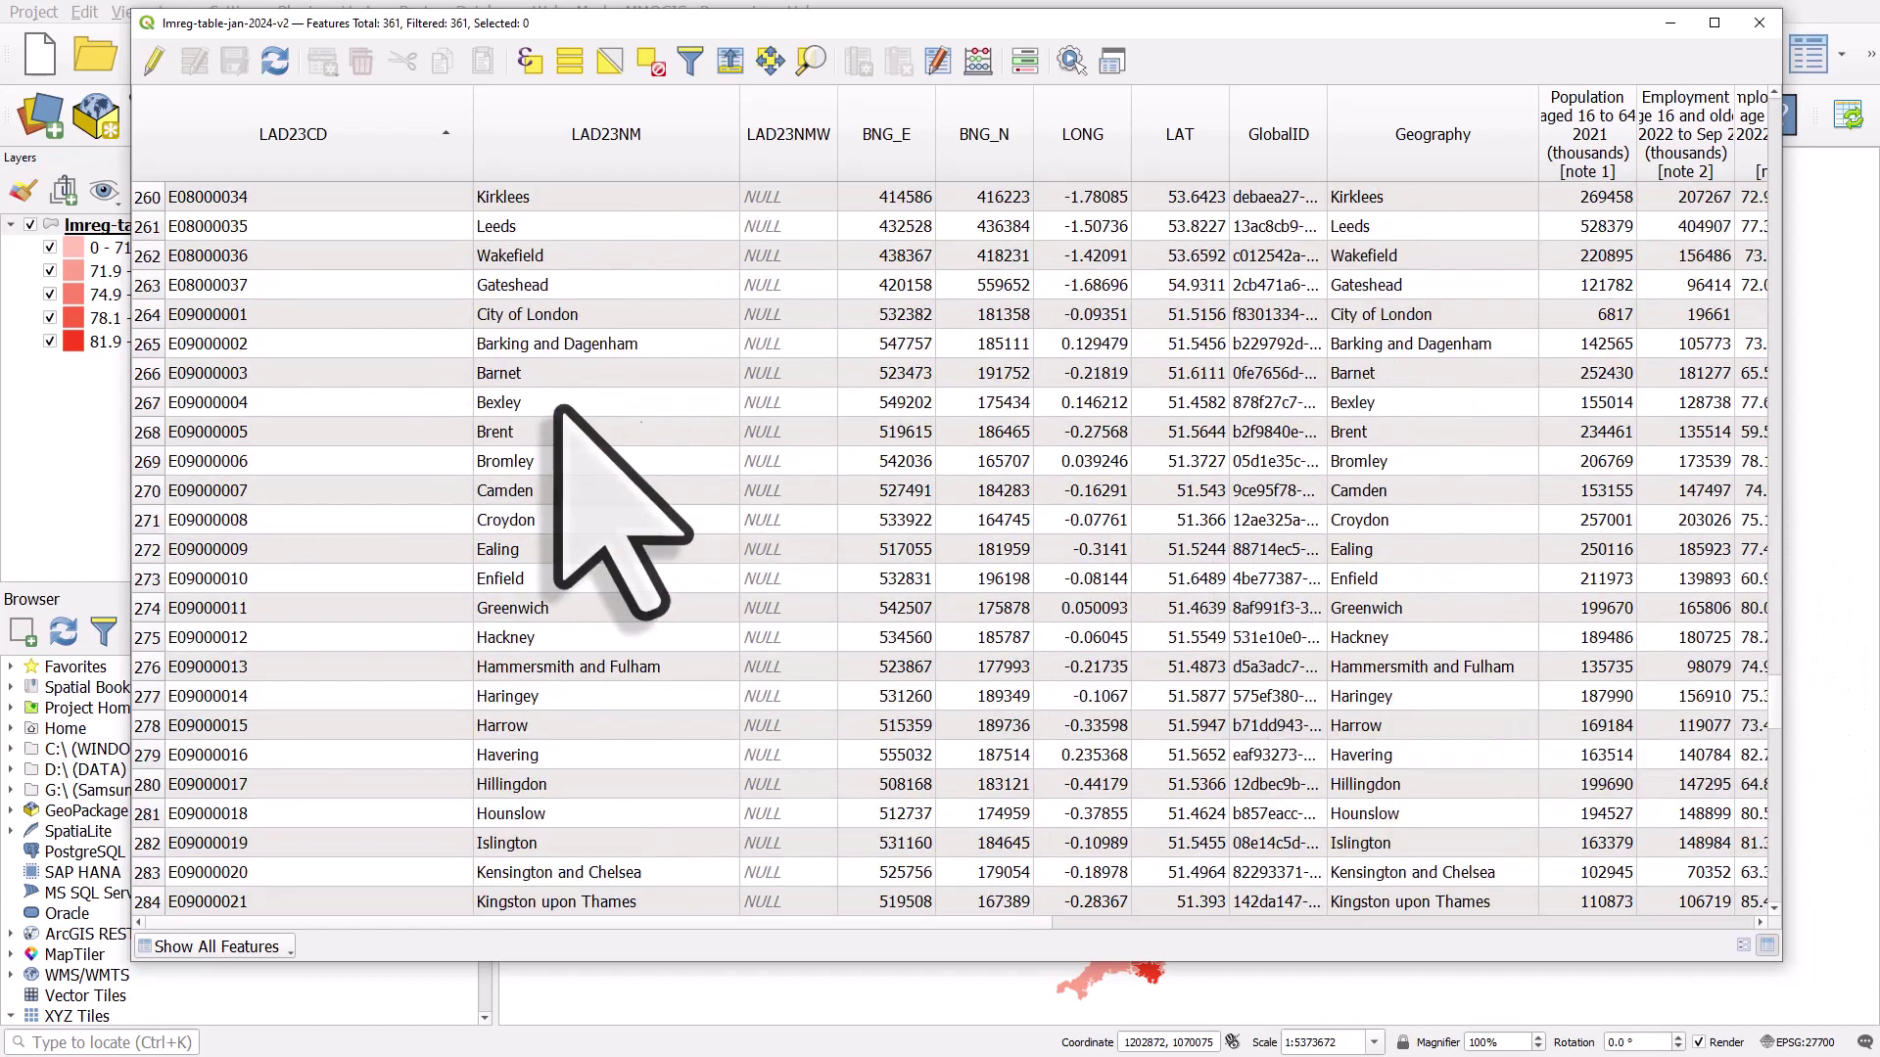
click(144, 318)
scroll(145, 321, down, 6)
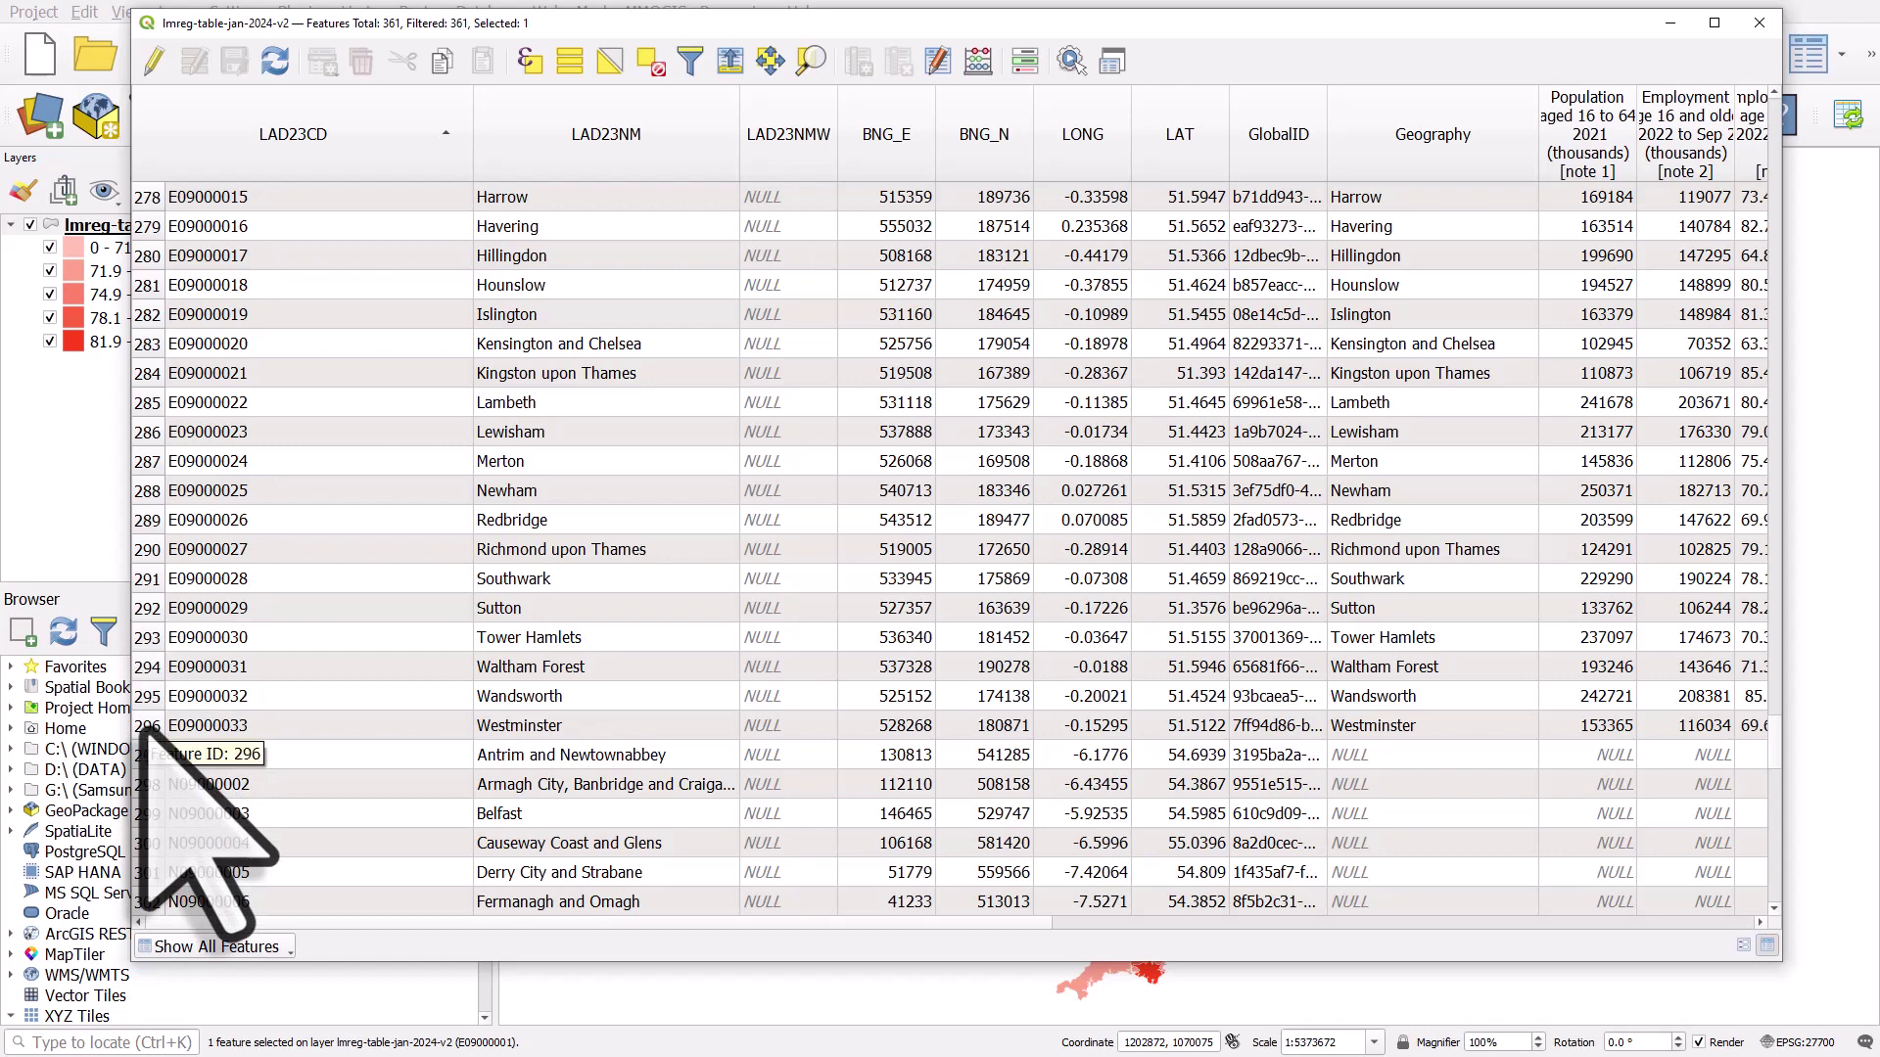
shift+click(145, 730)
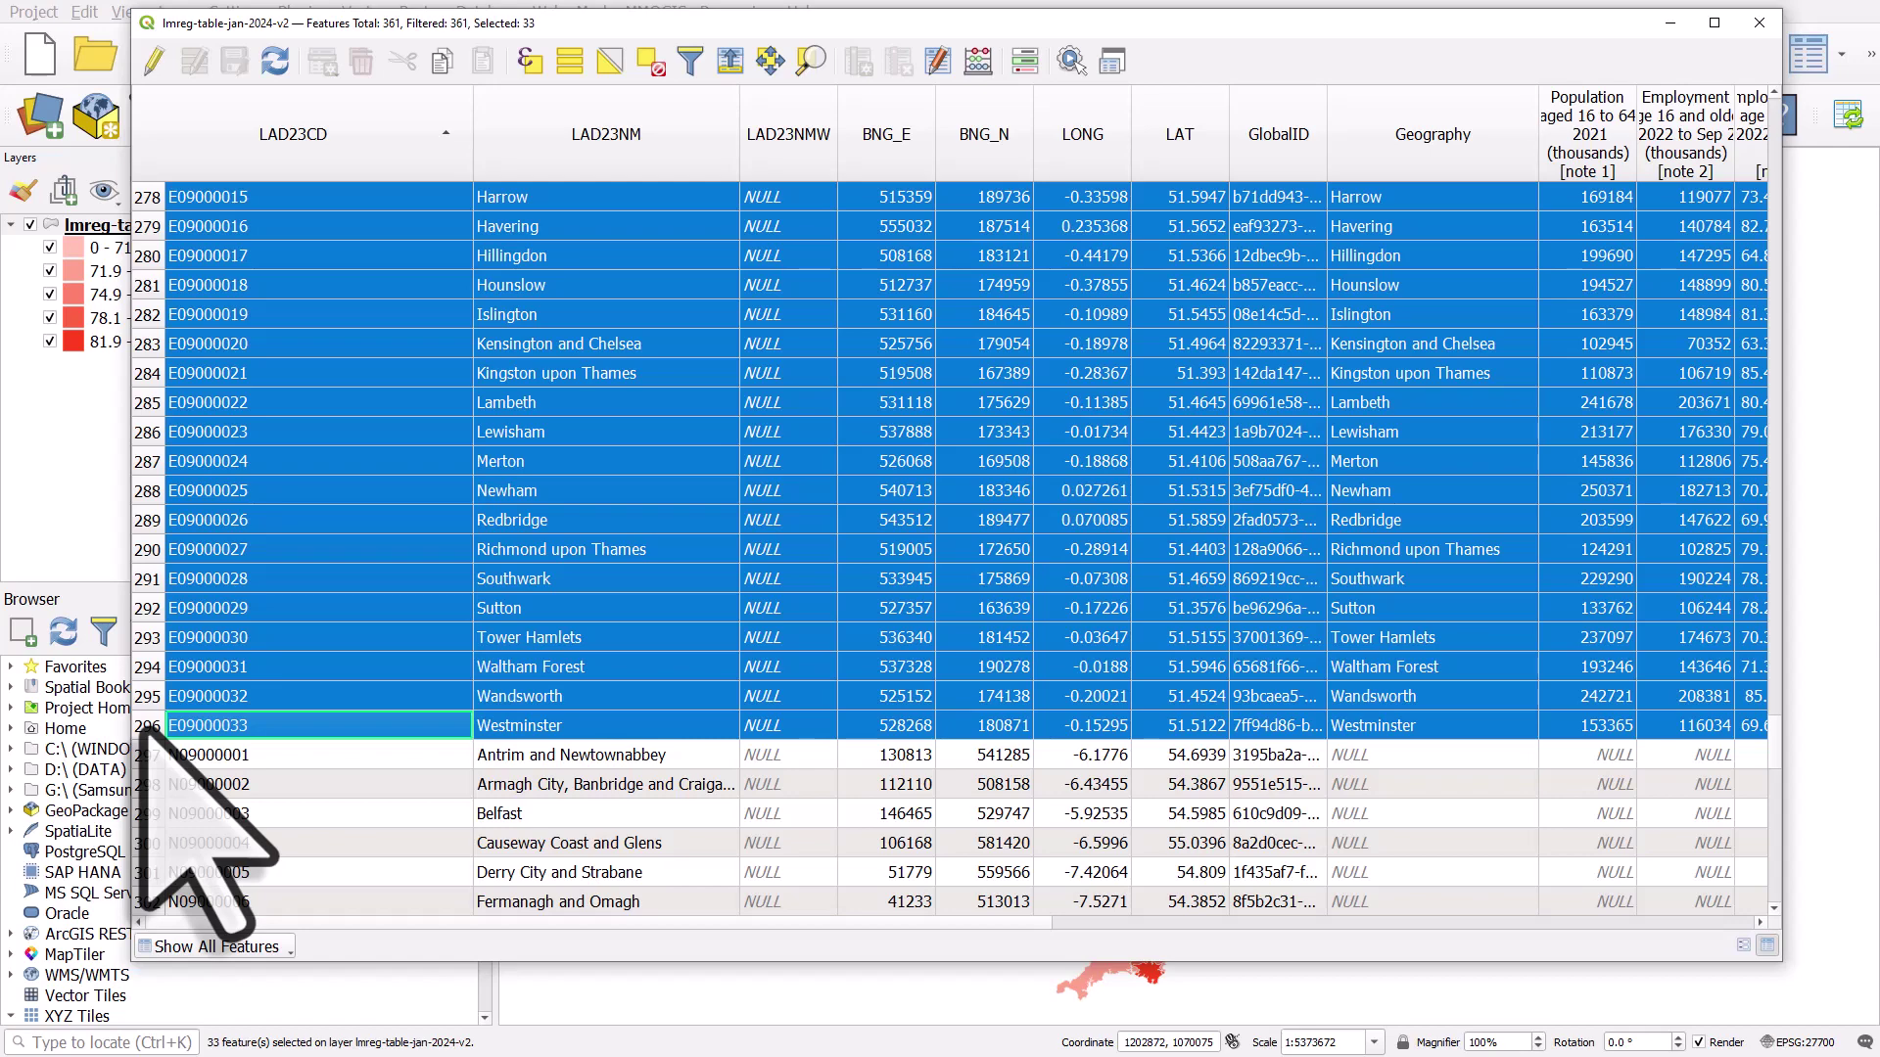
click(976, 61)
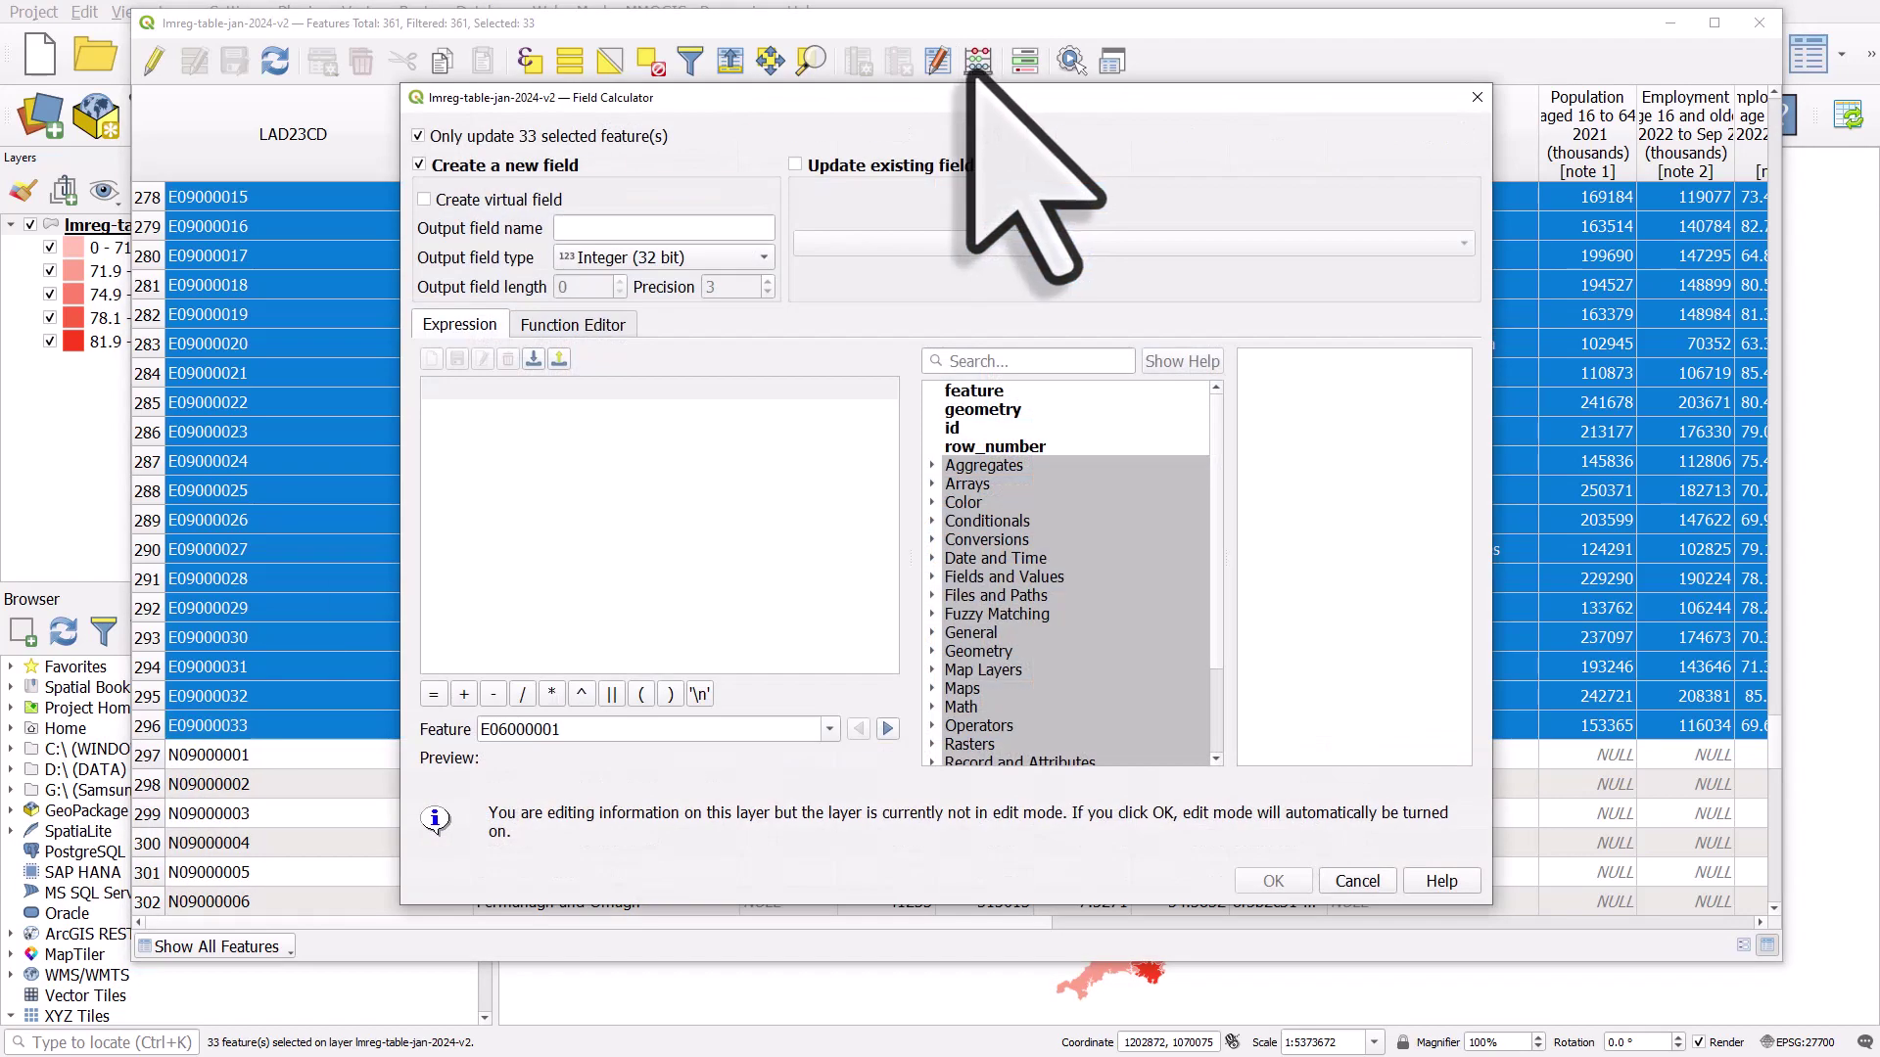
click(651, 227)
text(LON)
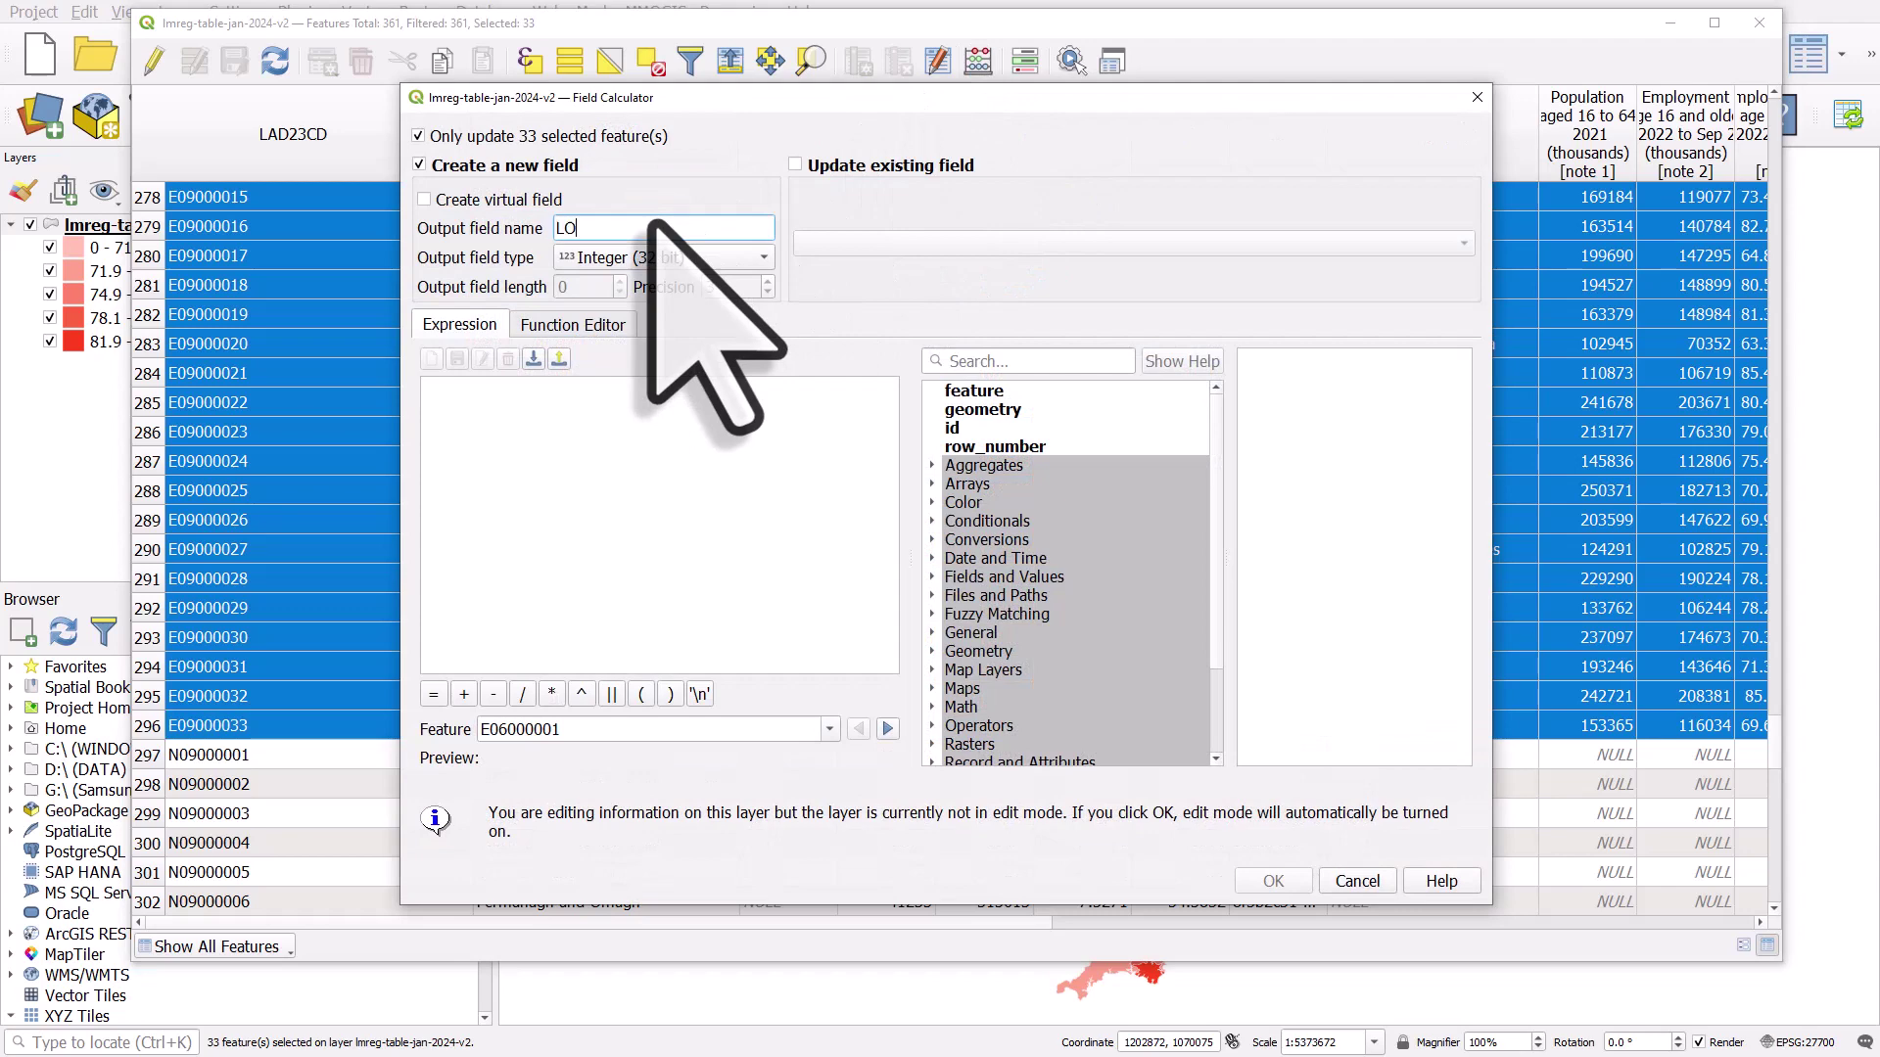
click(673, 257)
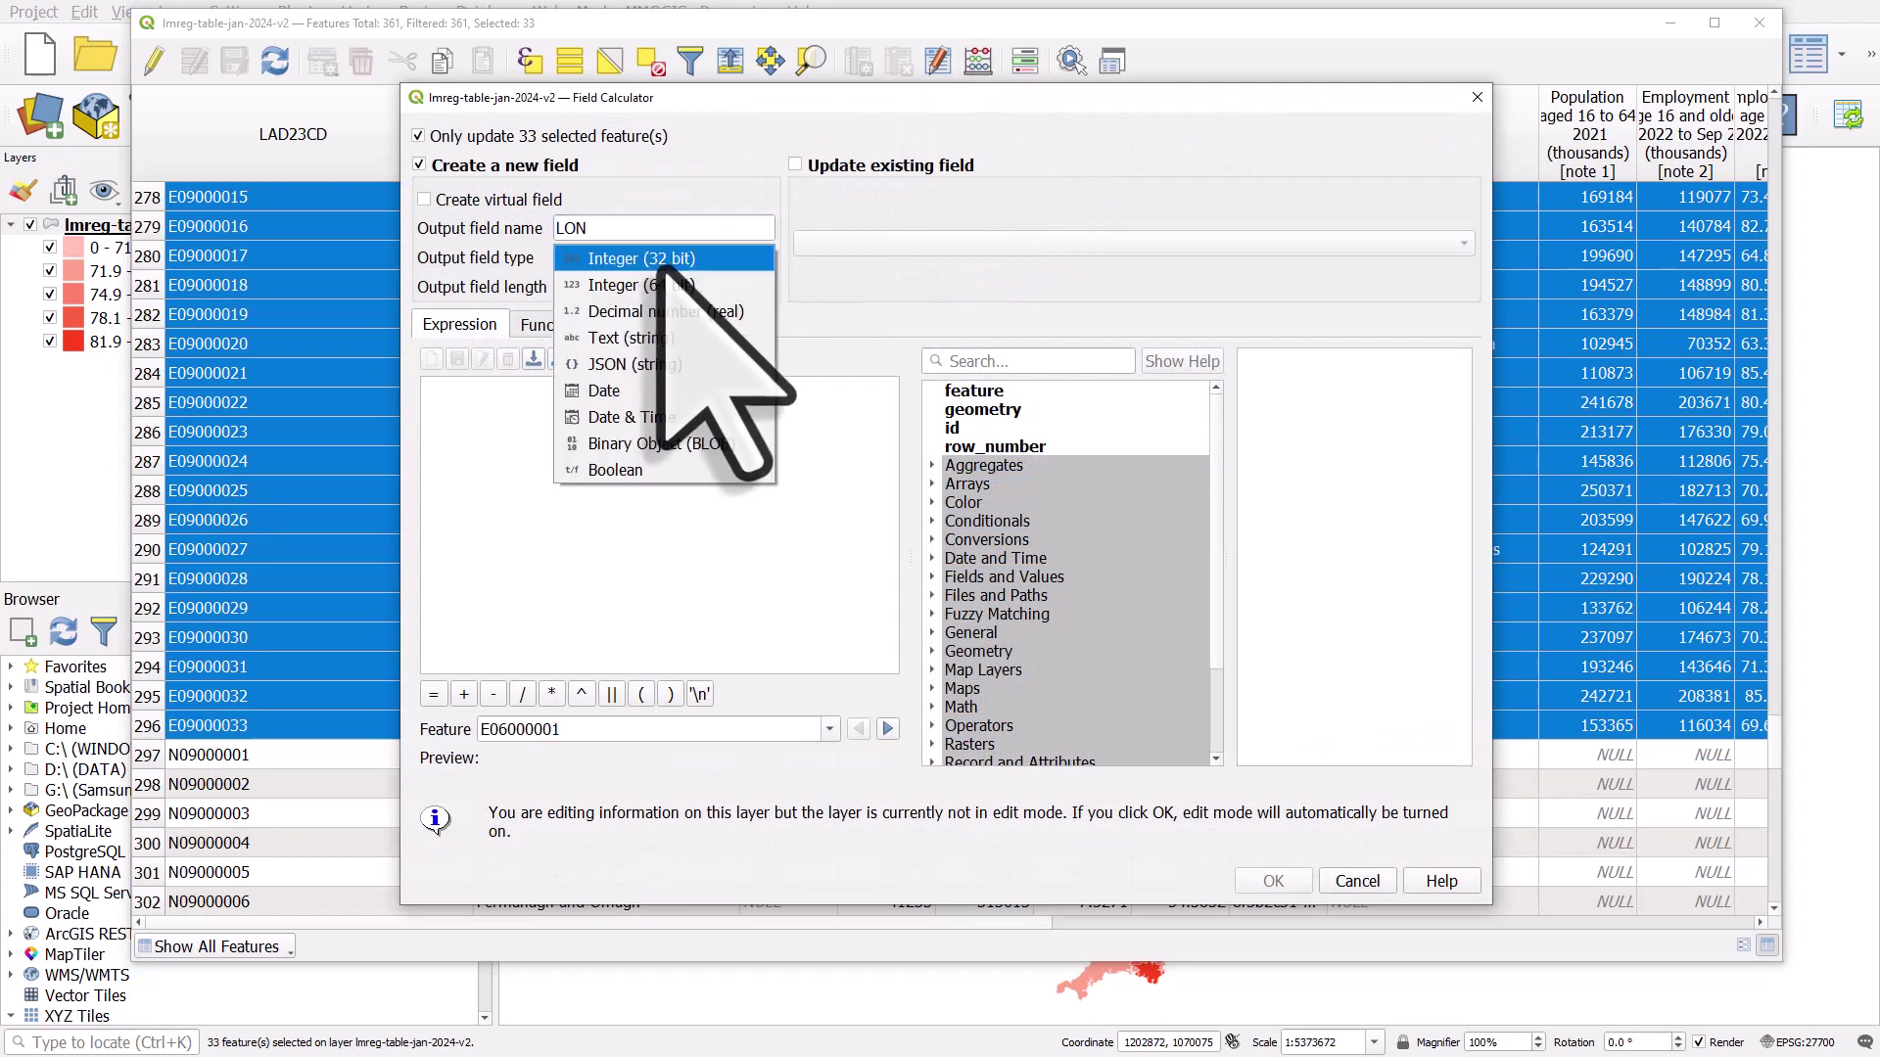
click(677, 344)
click(661, 393)
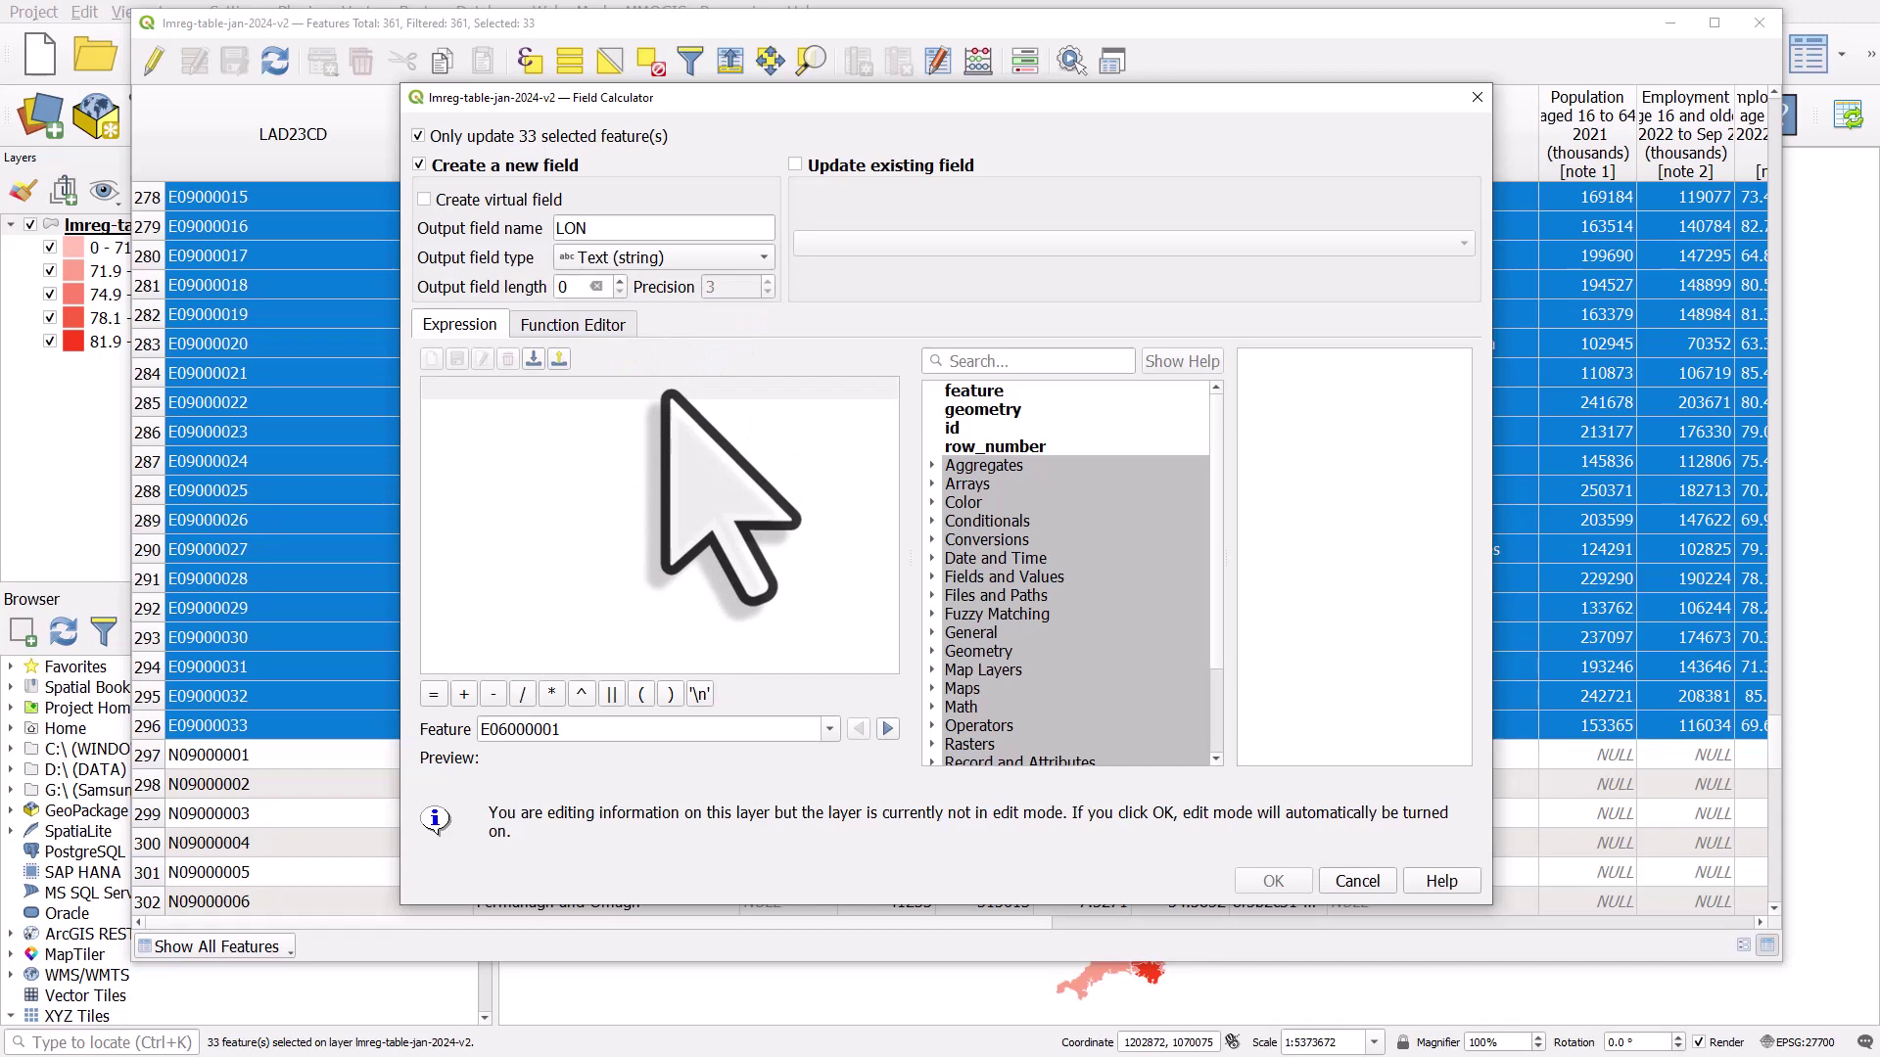
text('Y)
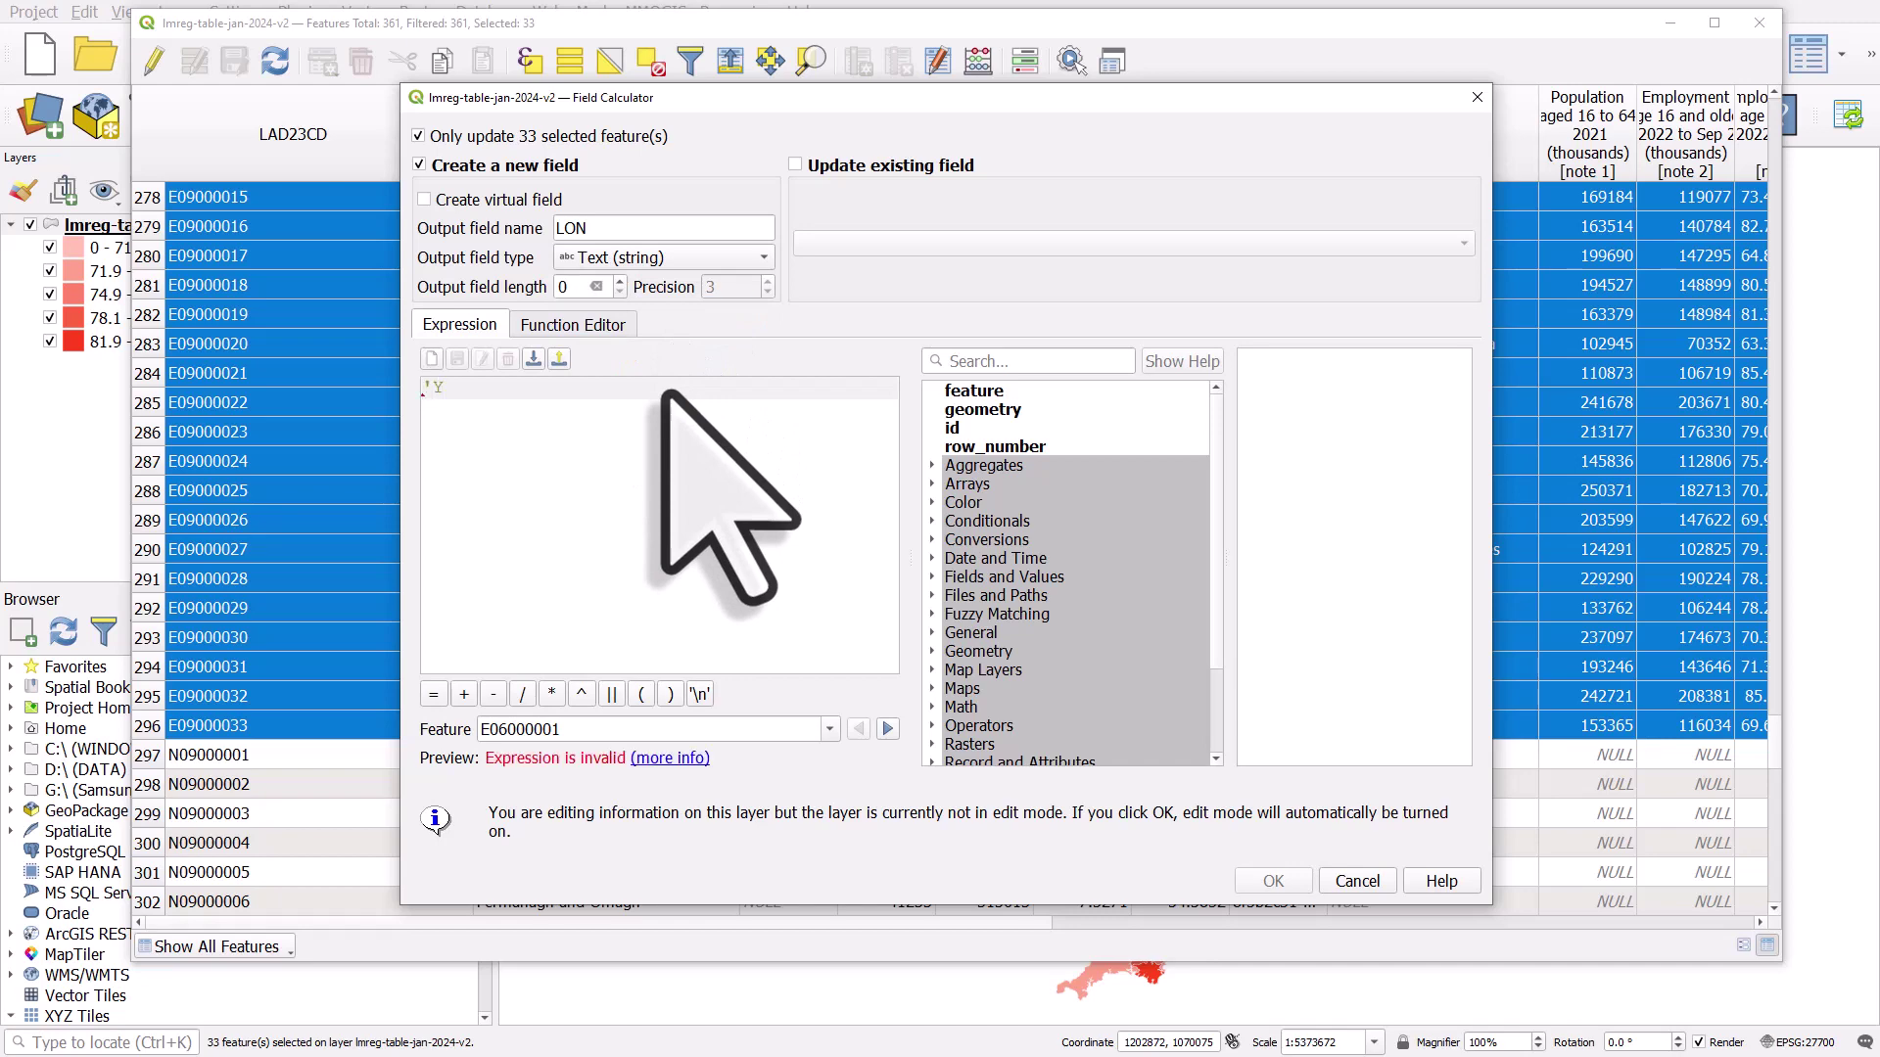
text(')
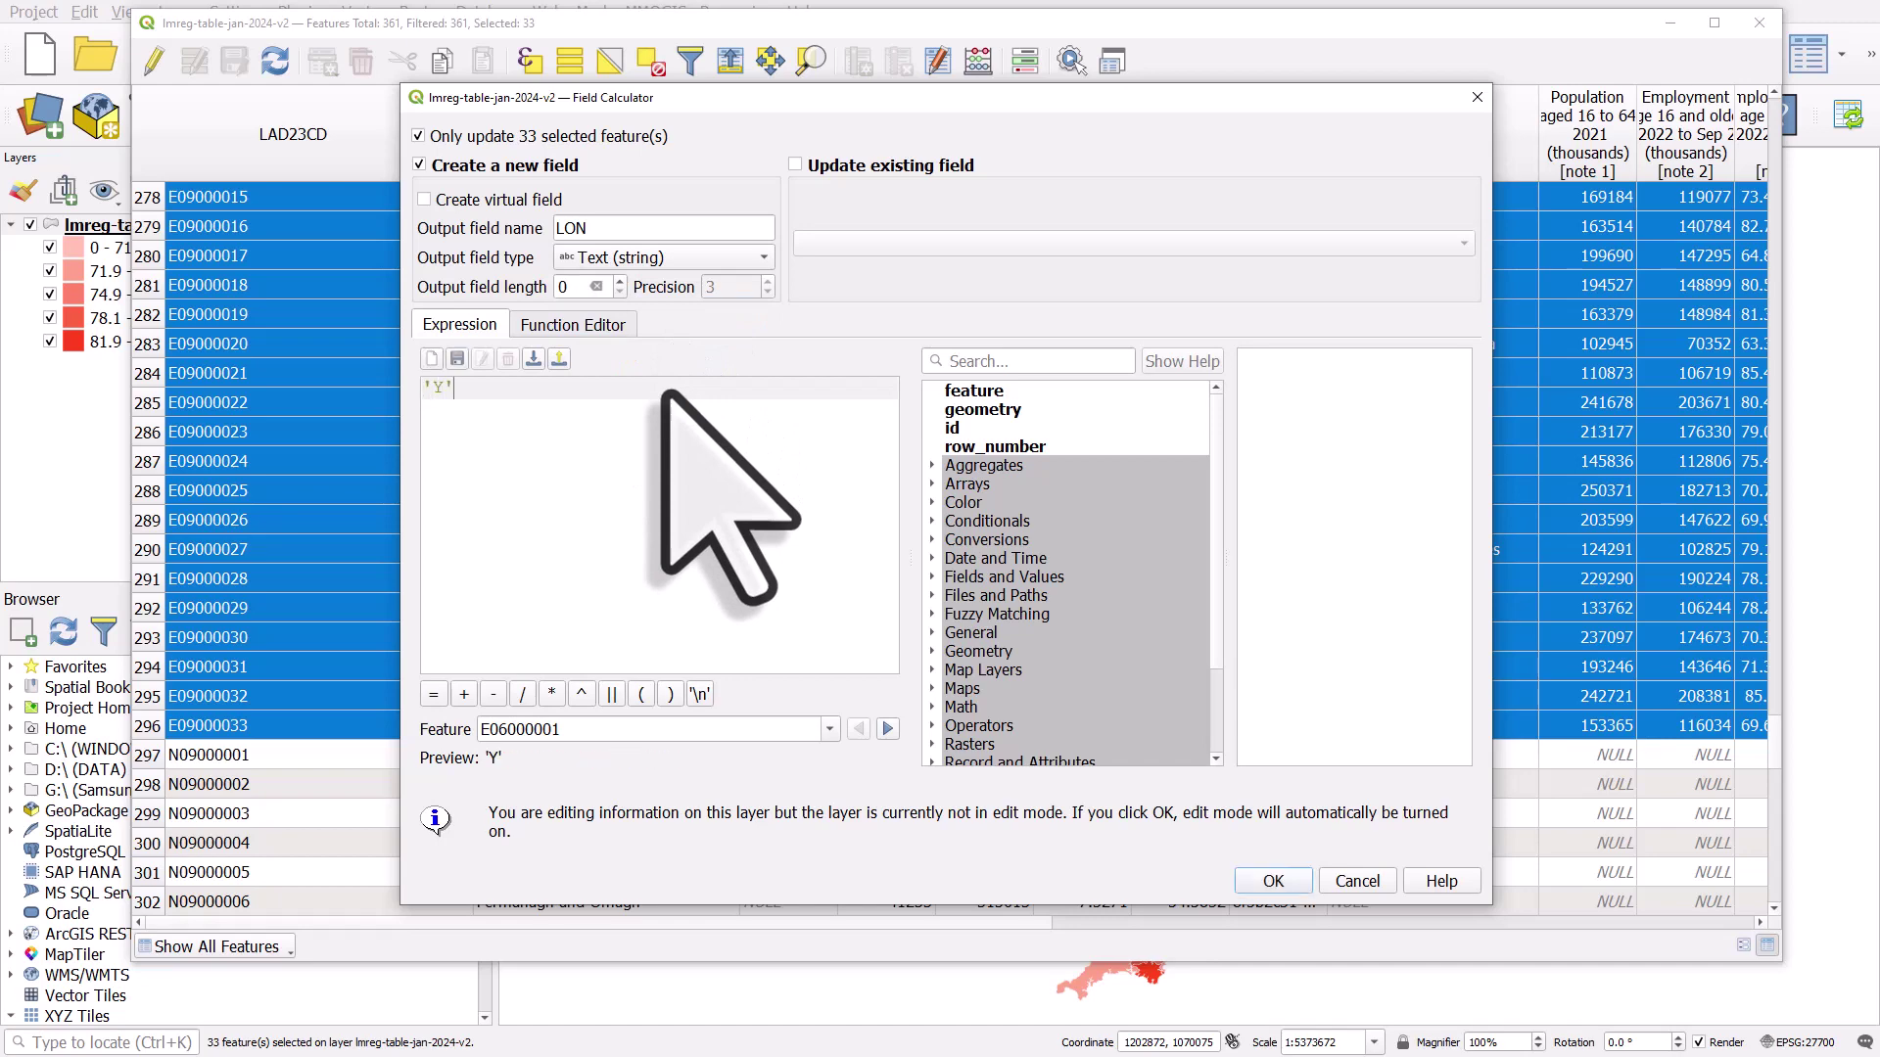
click(1368, 880)
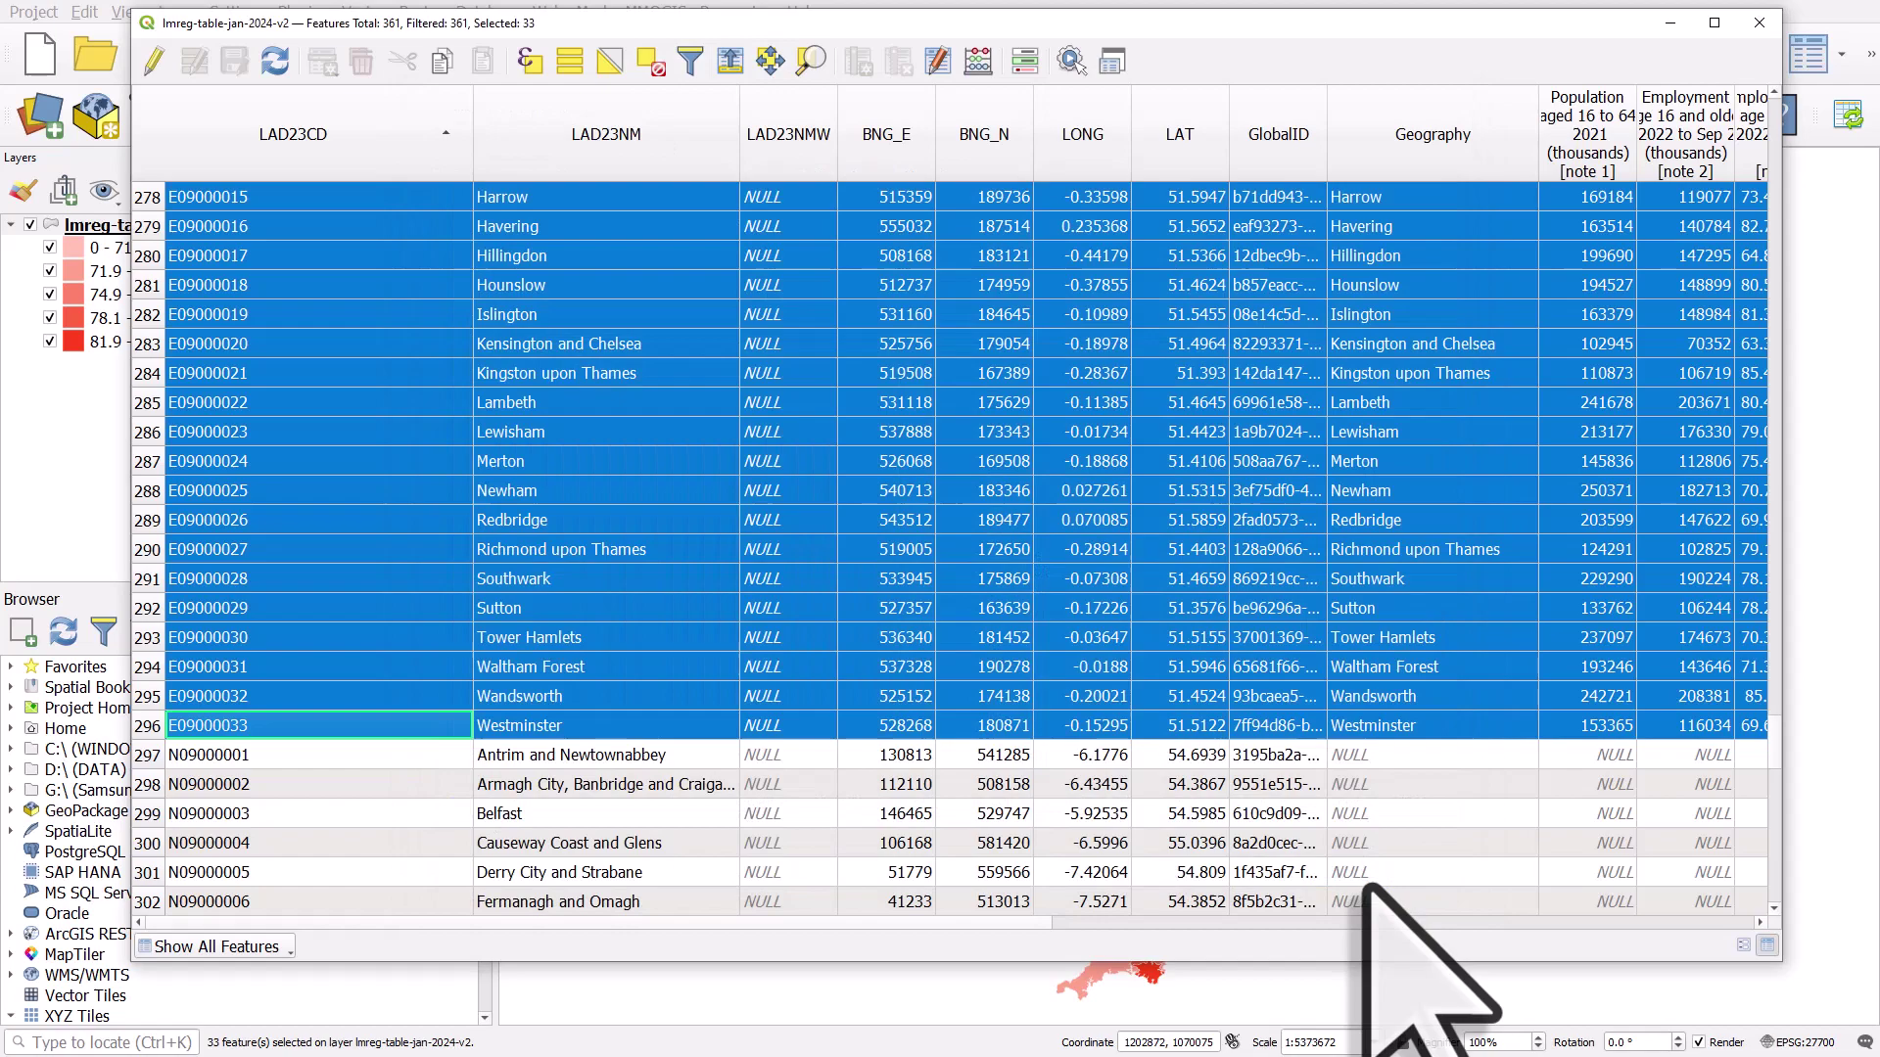
- Deselect the 33 London rows and close the attribute table window
scroll(1113, 777, right, 10)
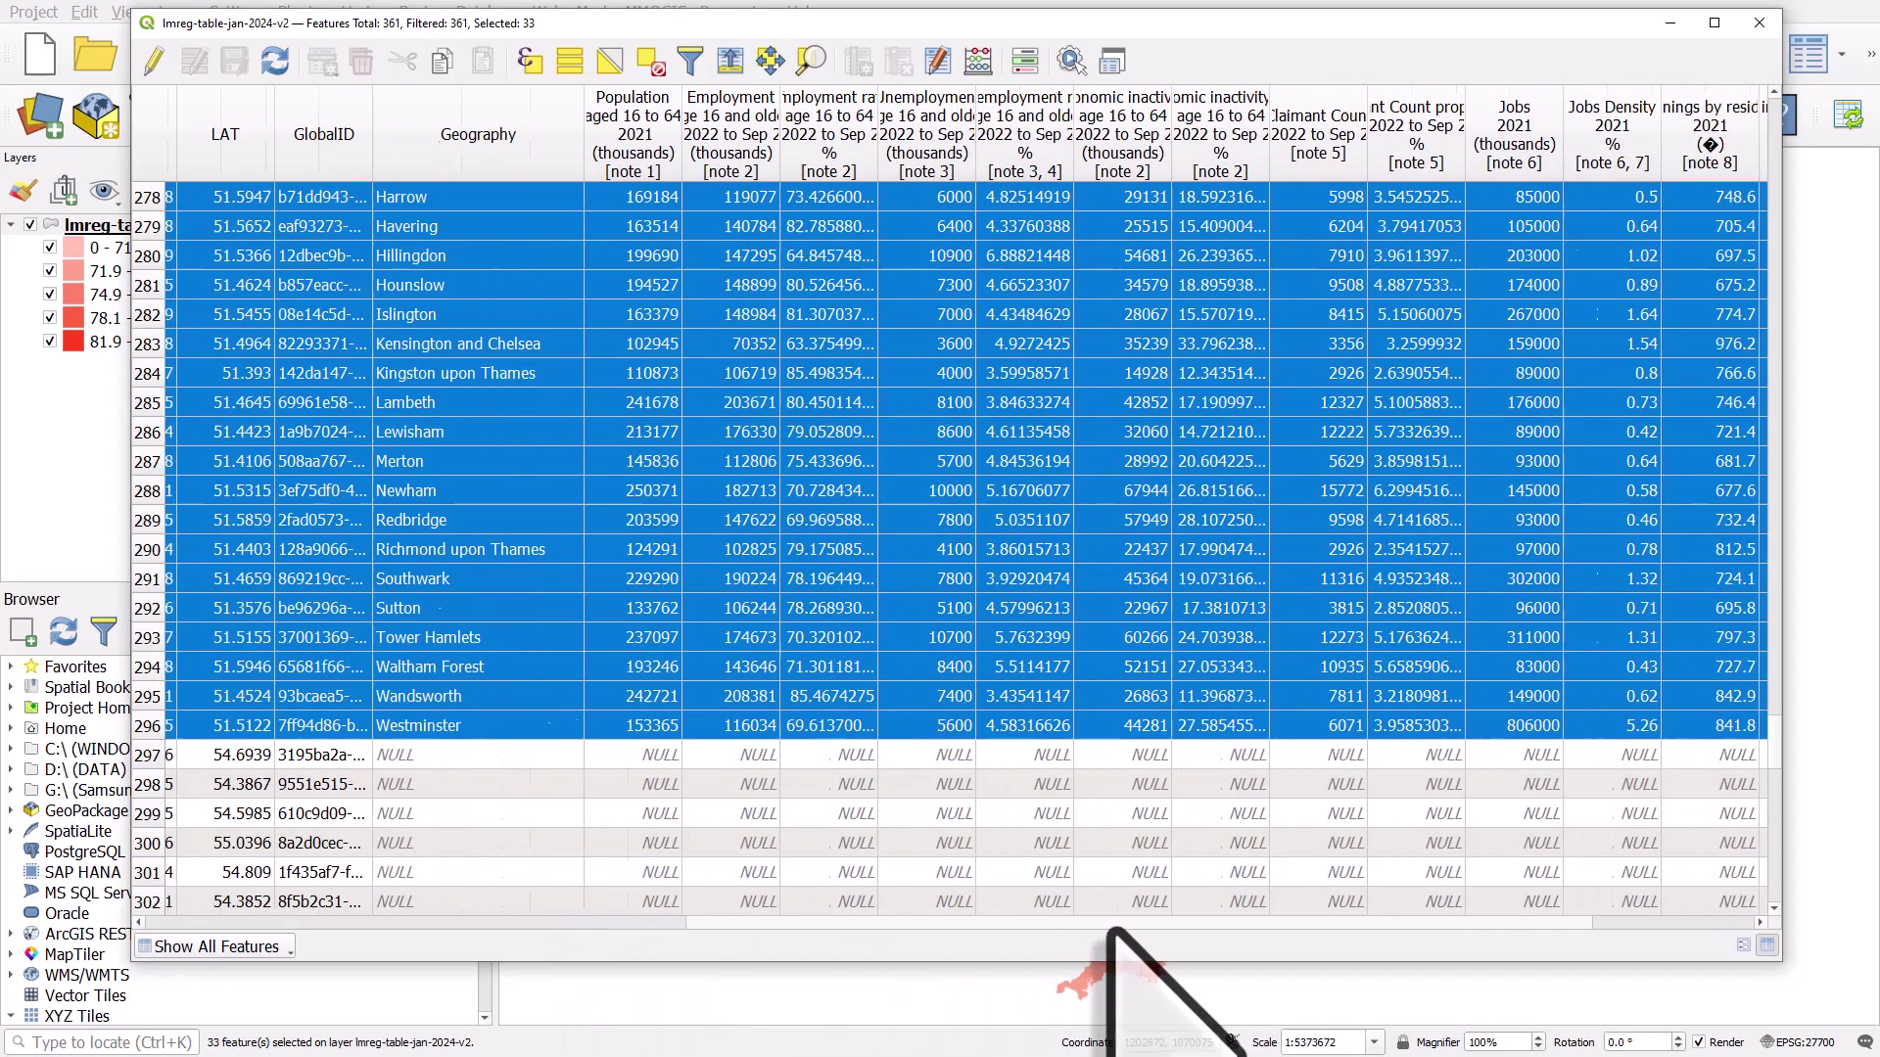
scroll(1489, 818, up, 7)
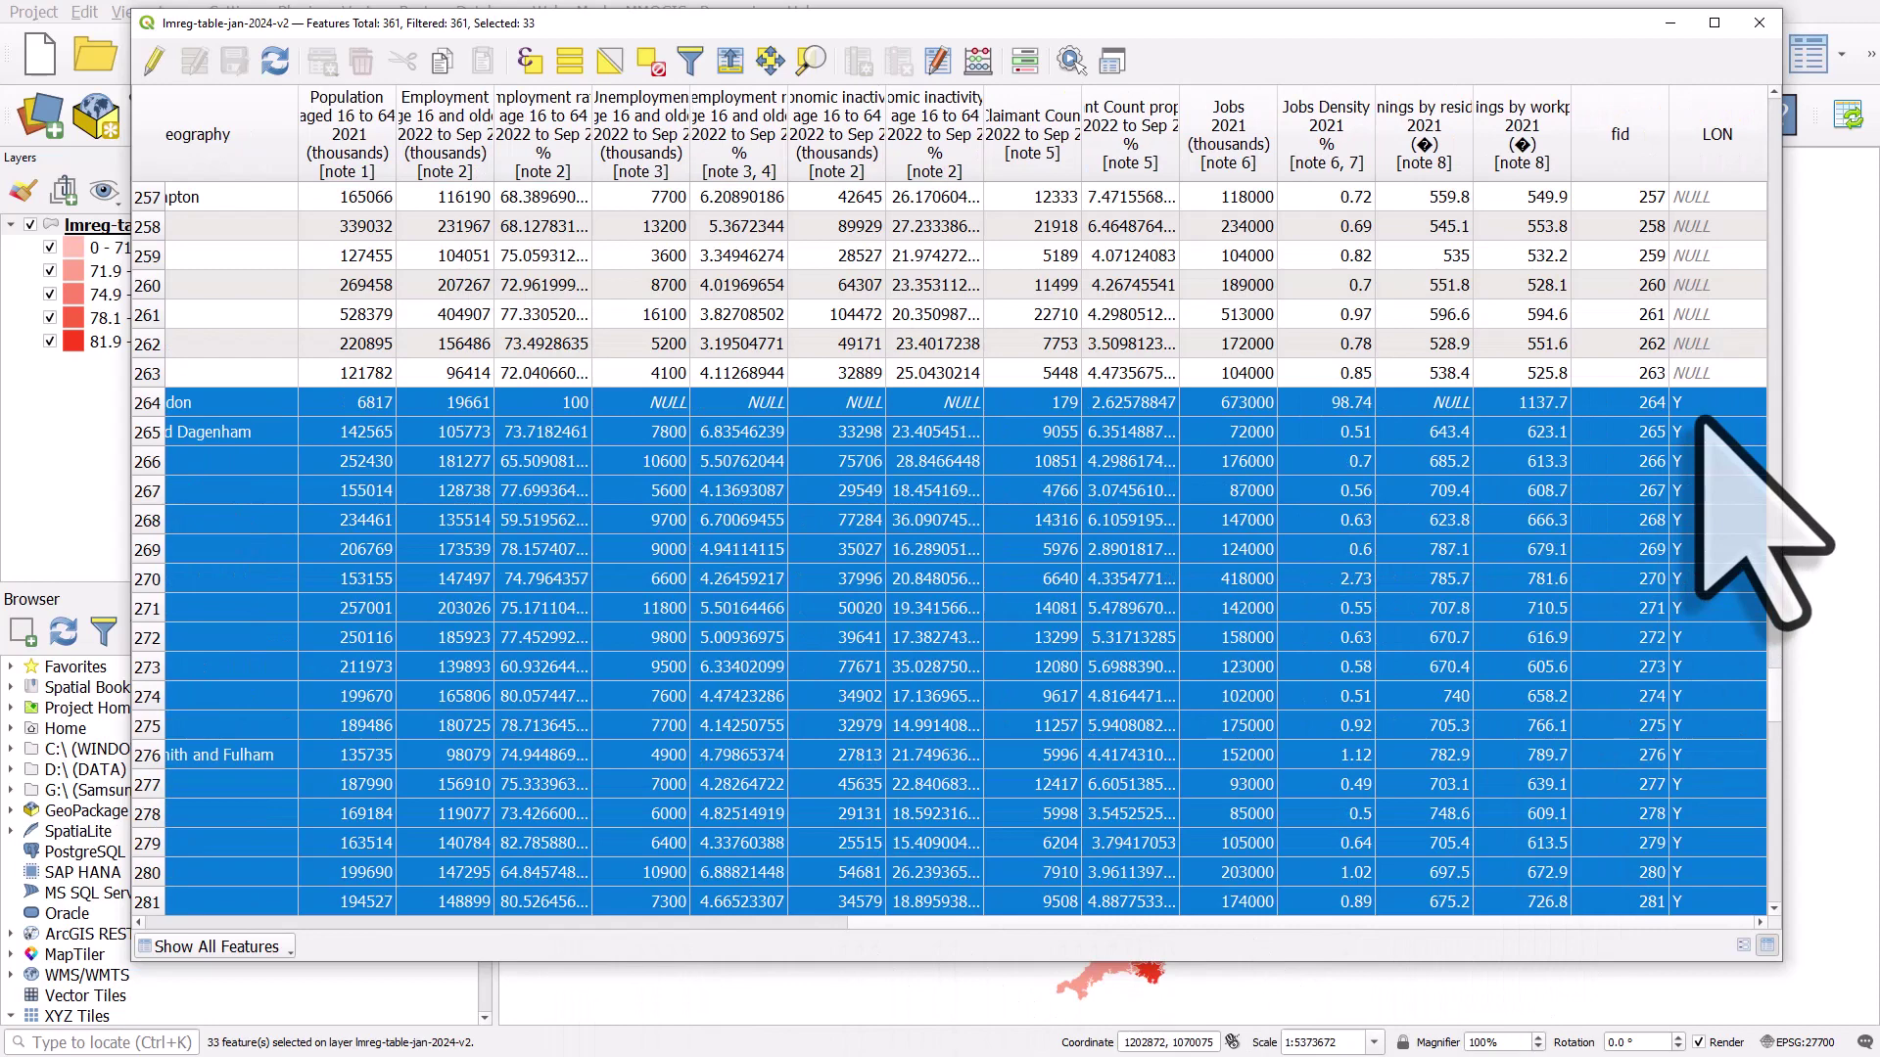
click(651, 60)
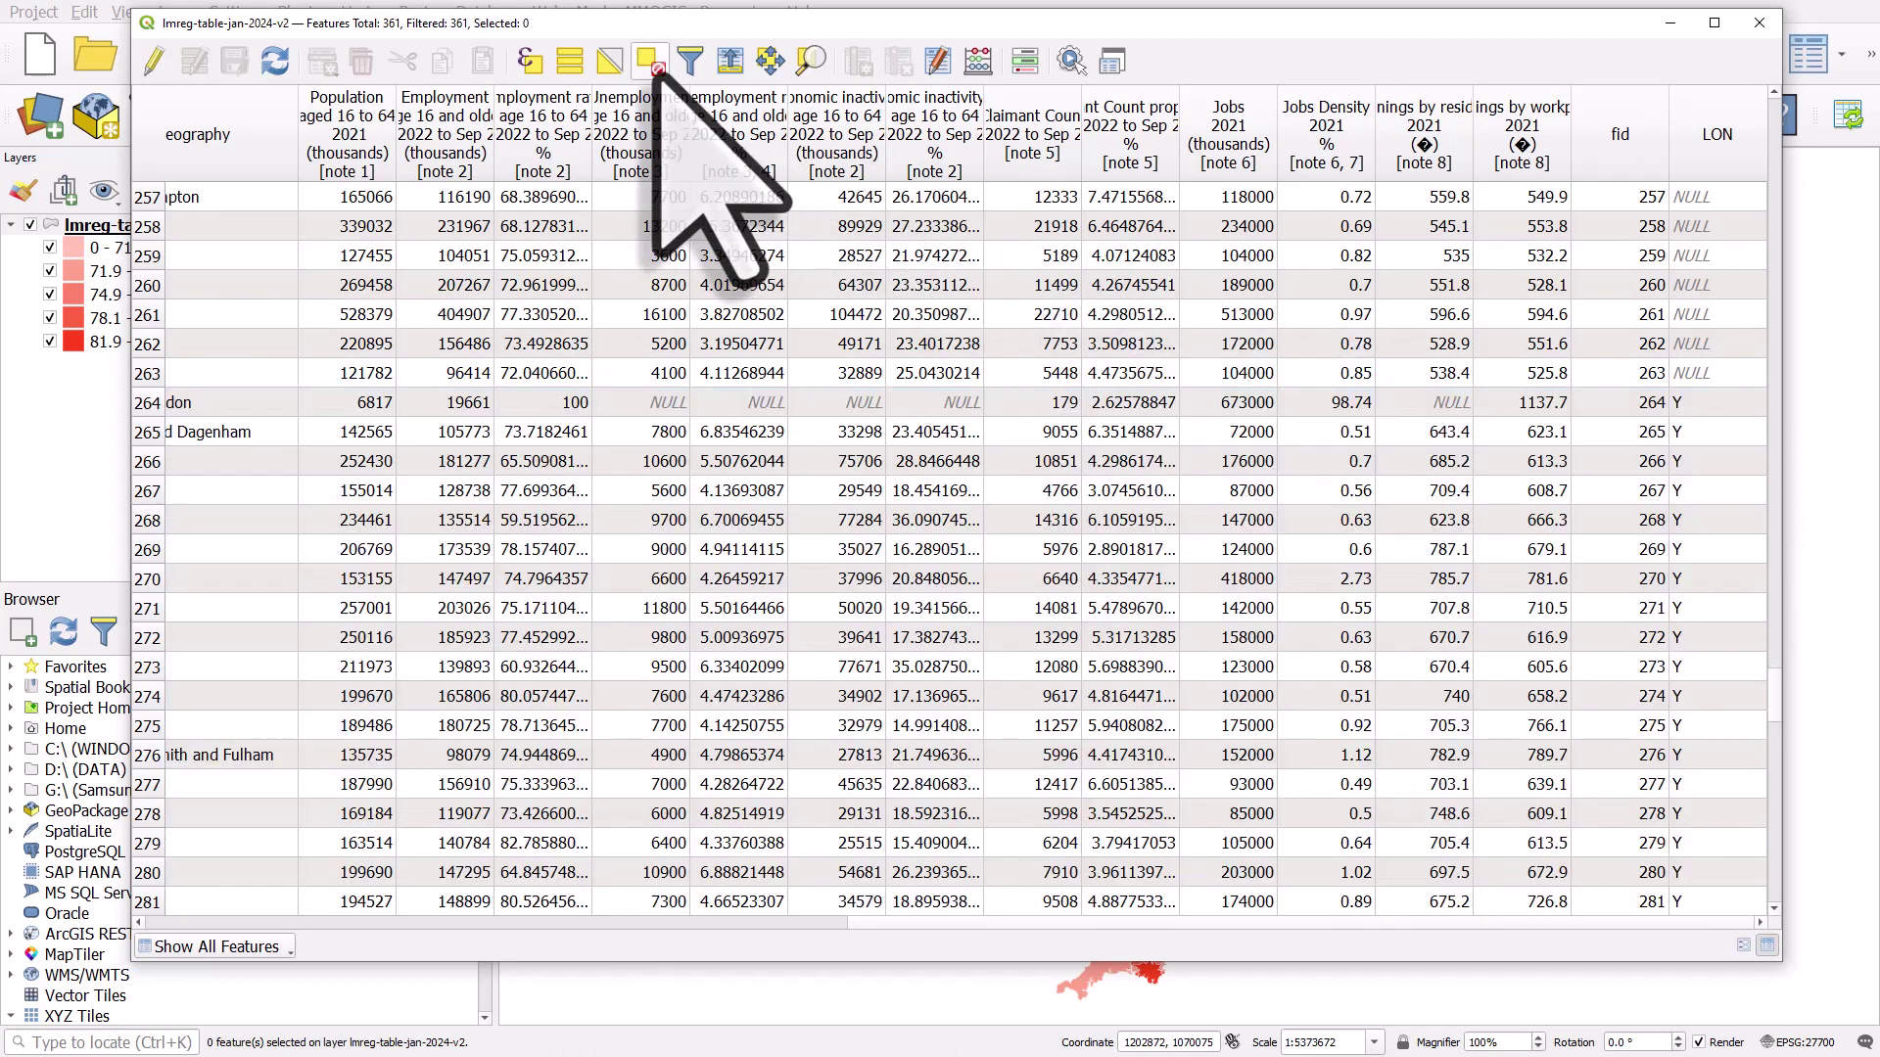
click(1760, 23)
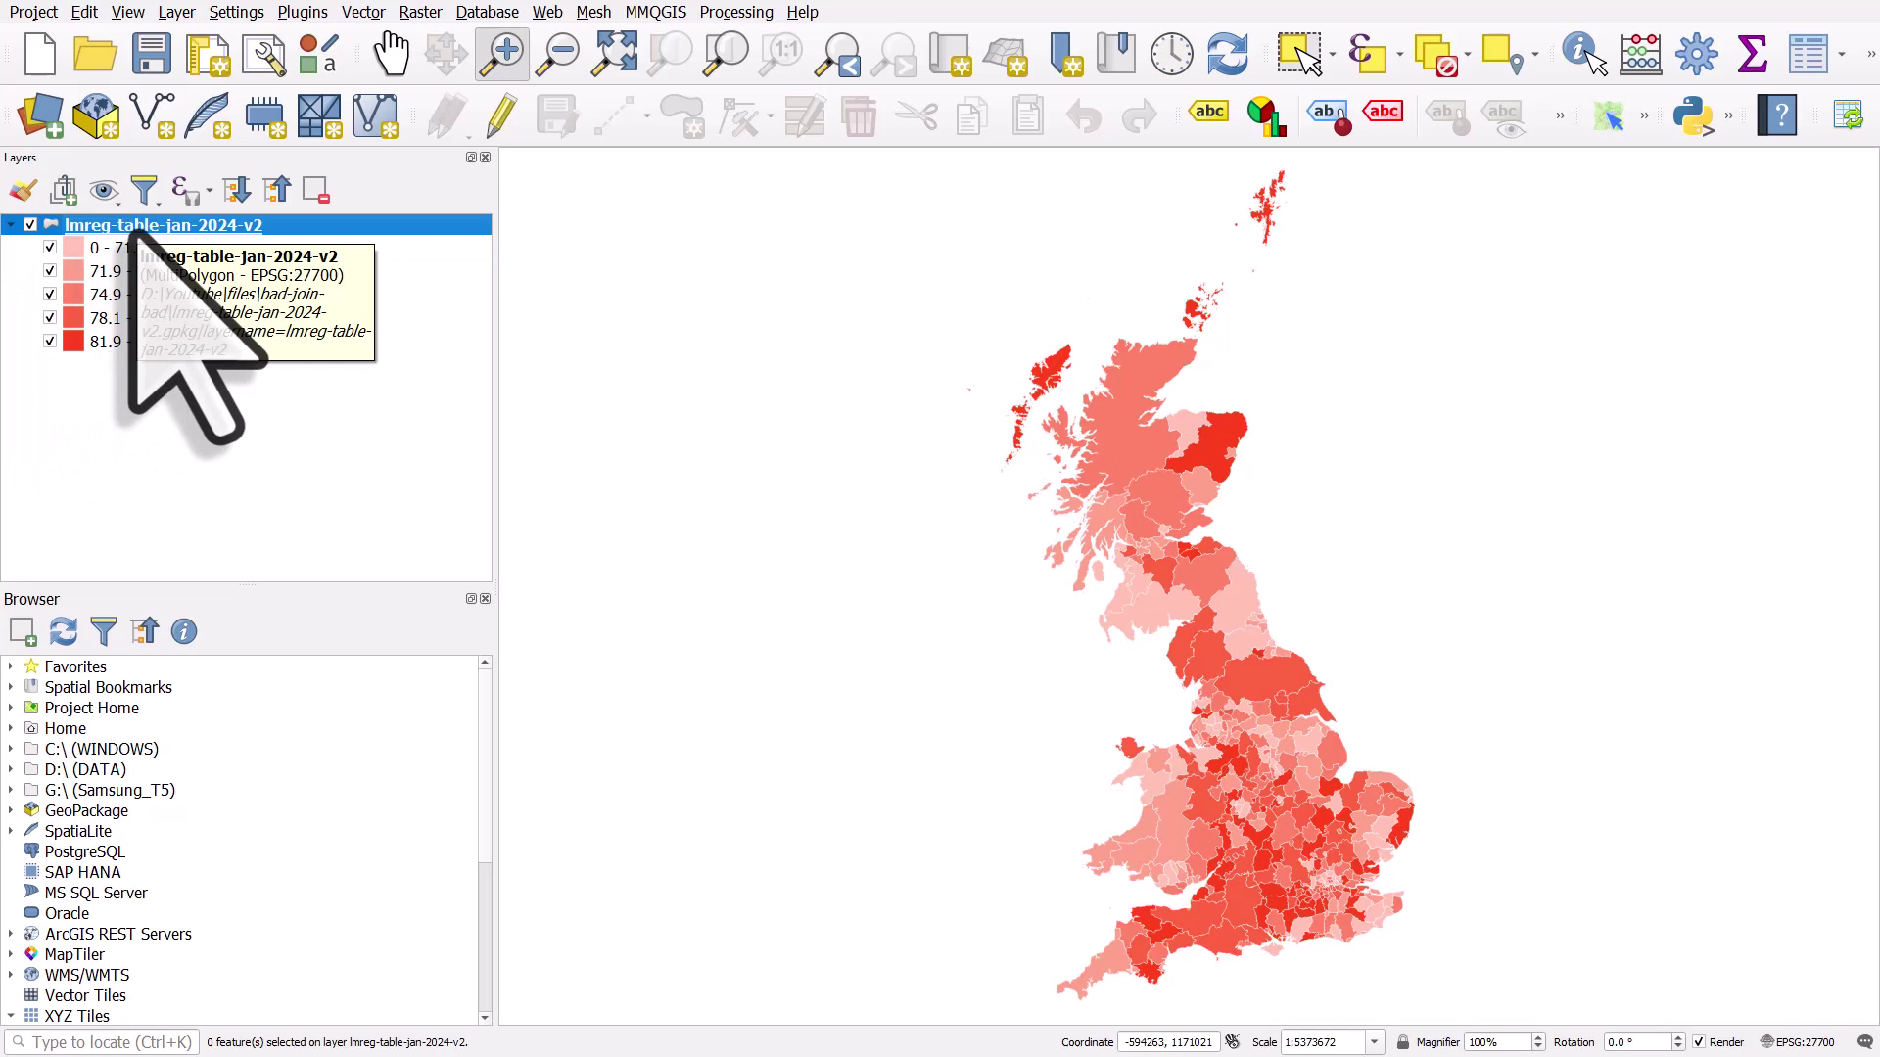
- Switch the employment layer's Simple Fill symbol layer to a Geometry Generator
double_click(132, 227)
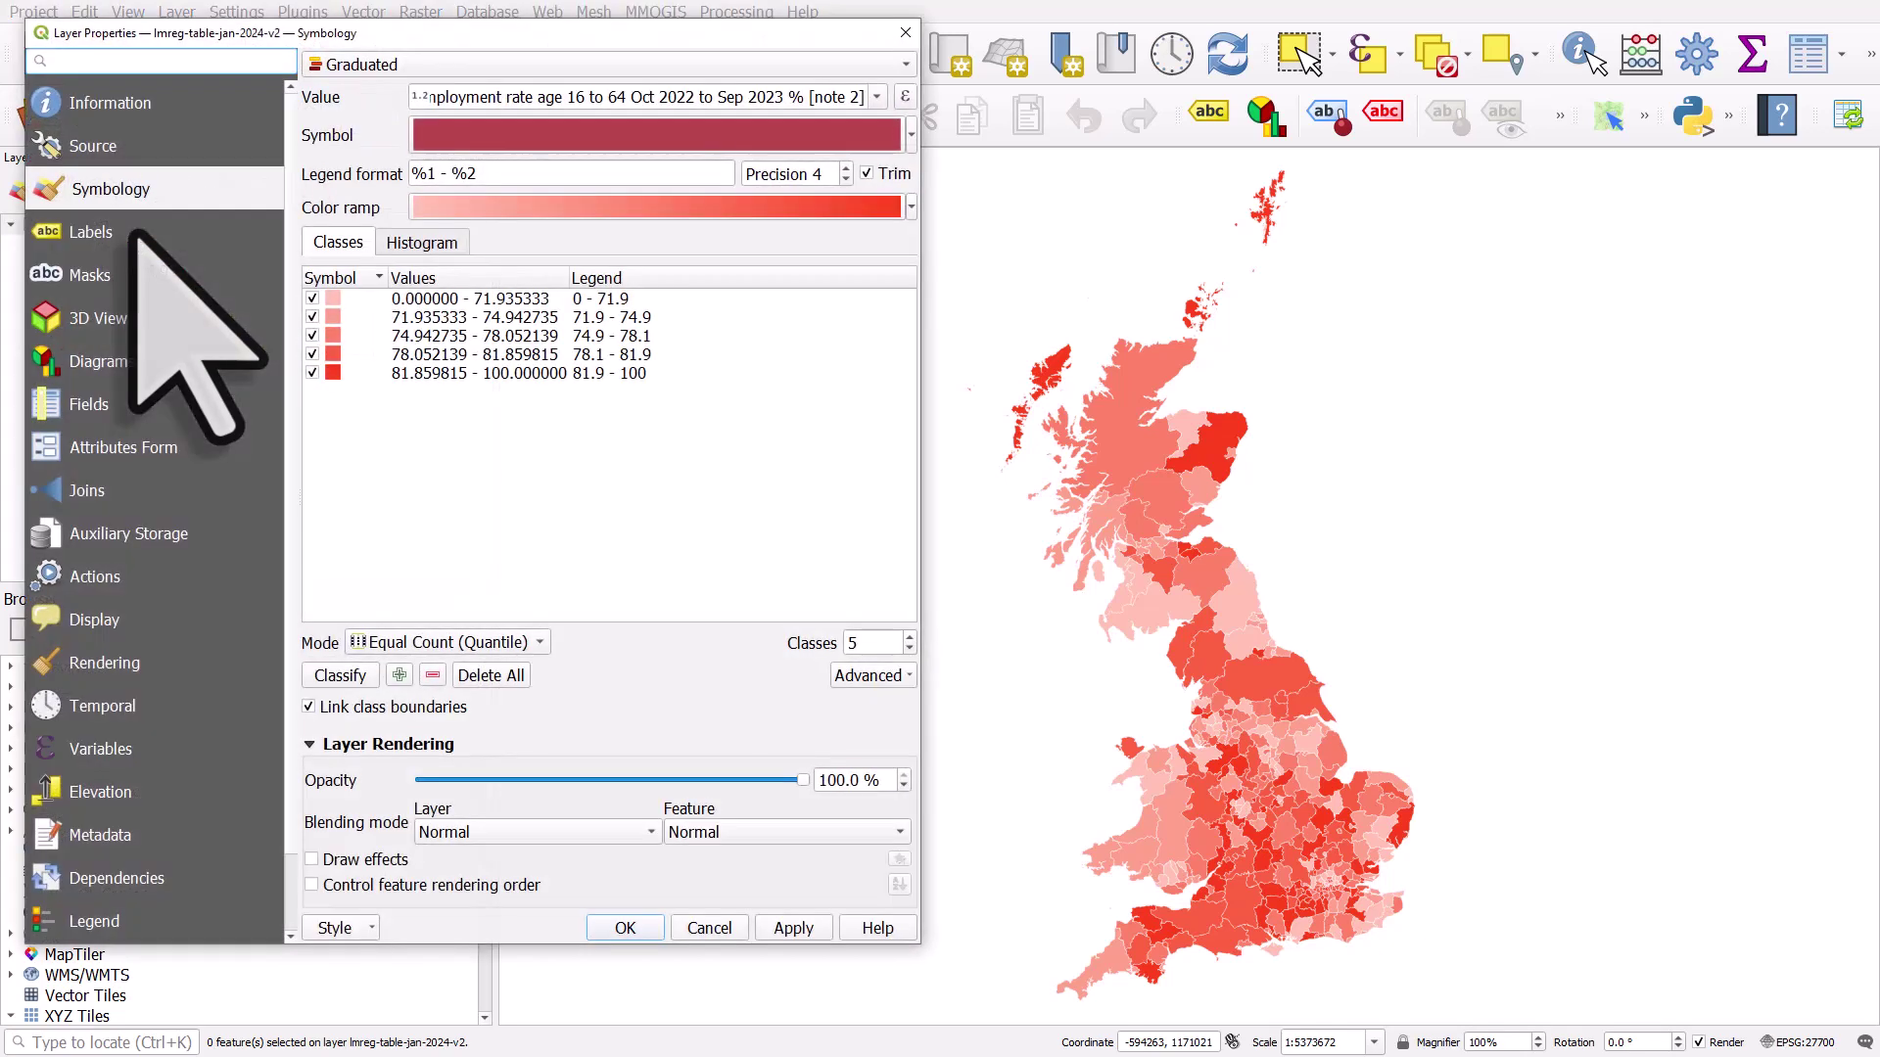
click(911, 135)
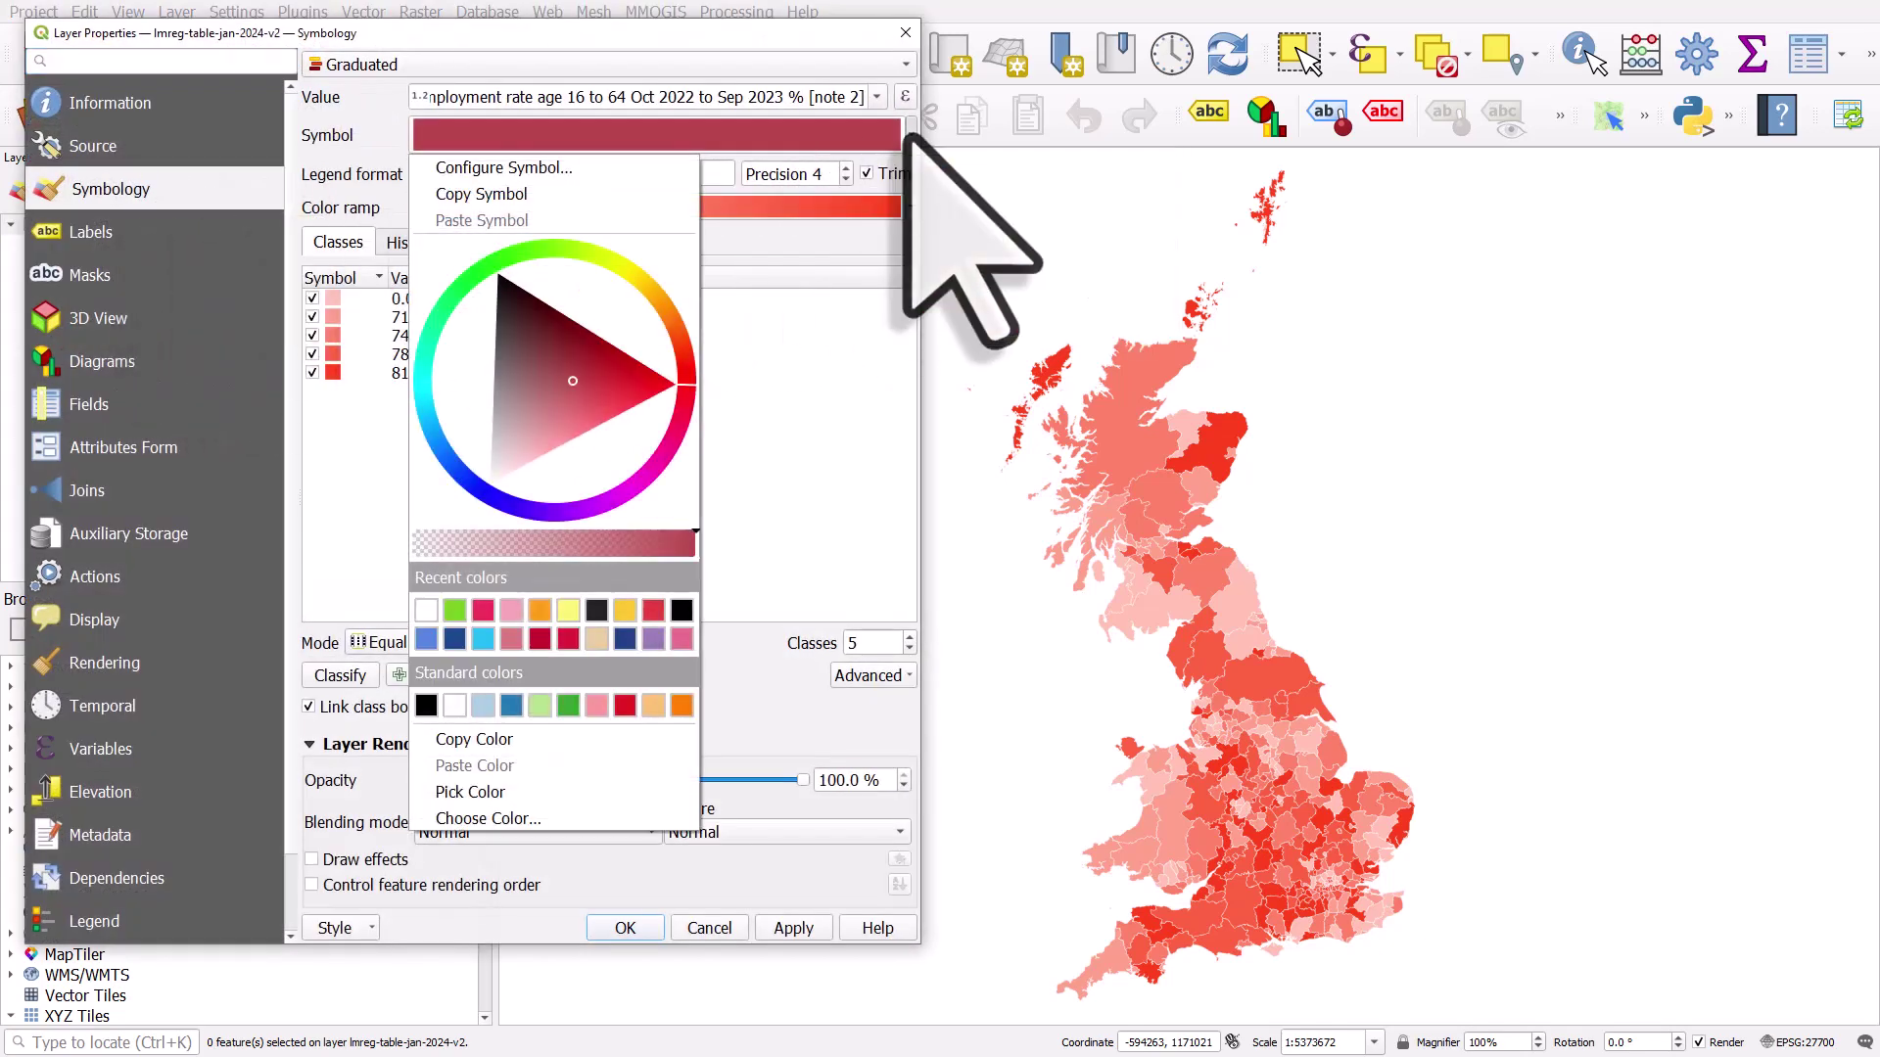
click(609, 175)
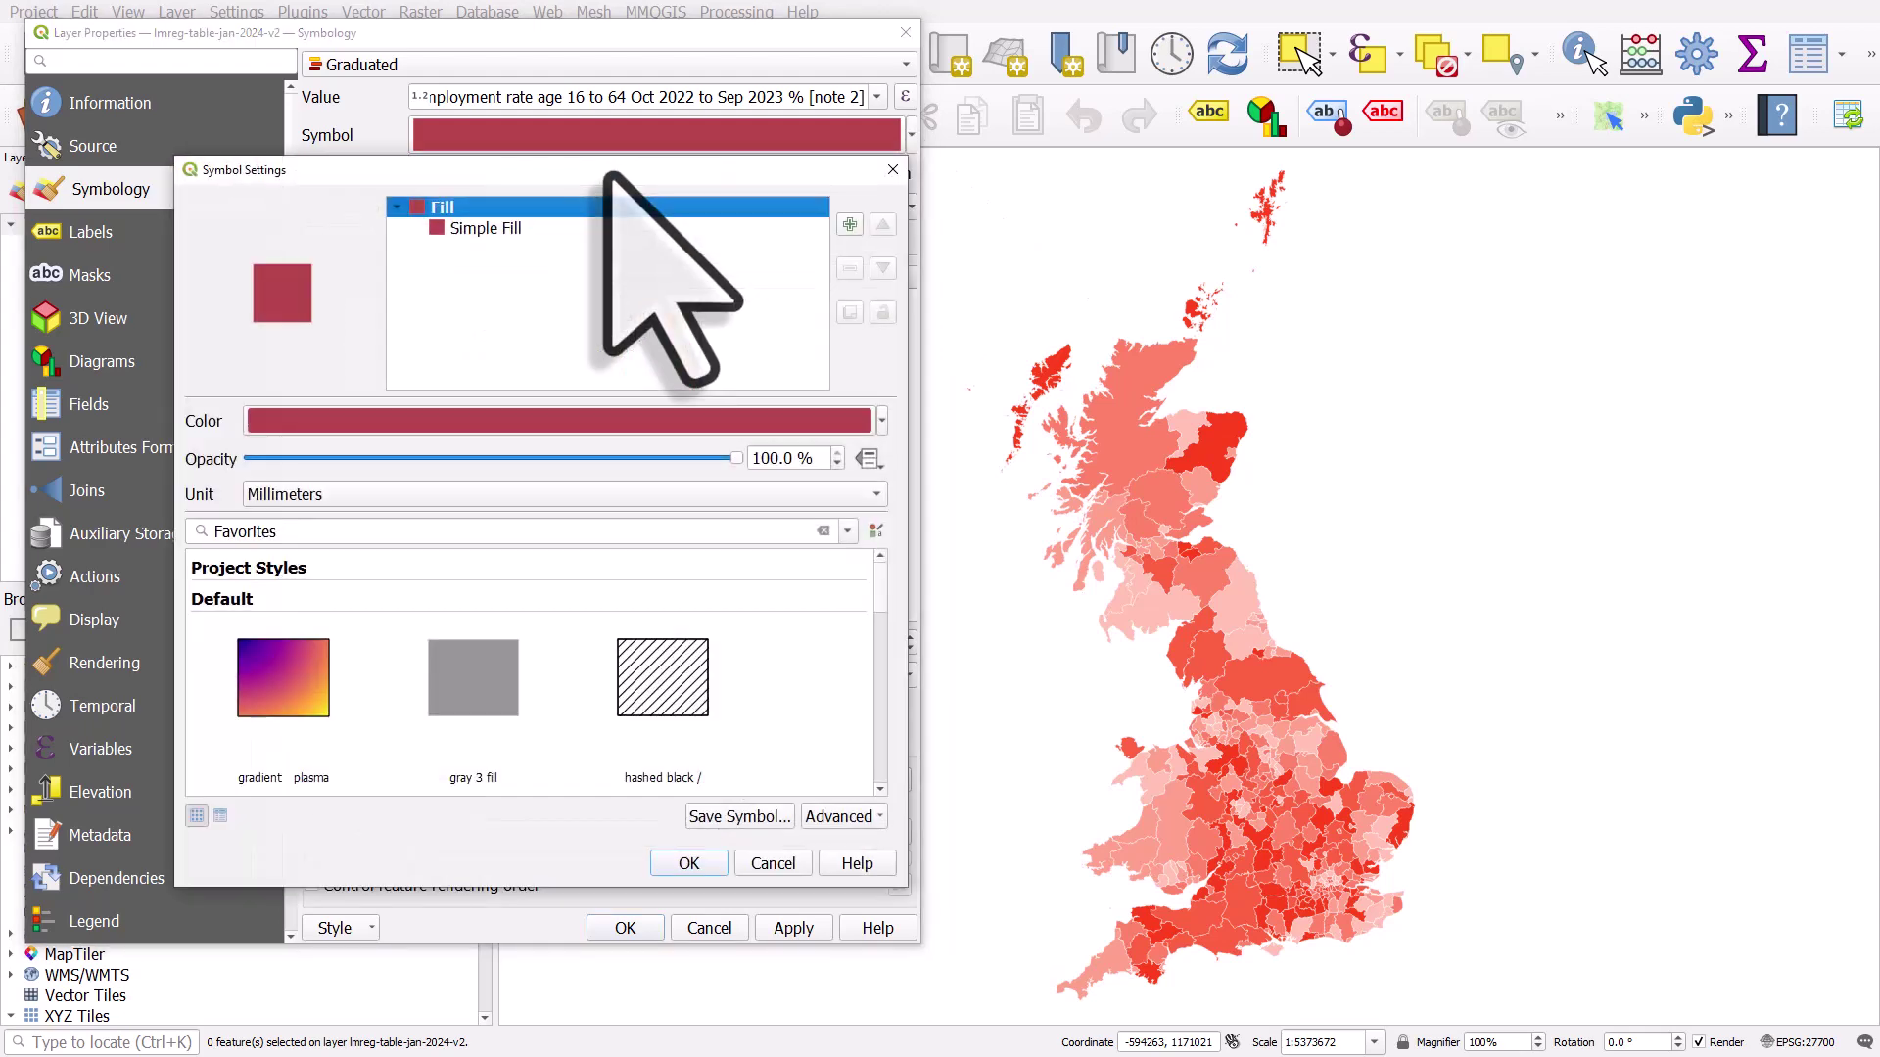
click(502, 229)
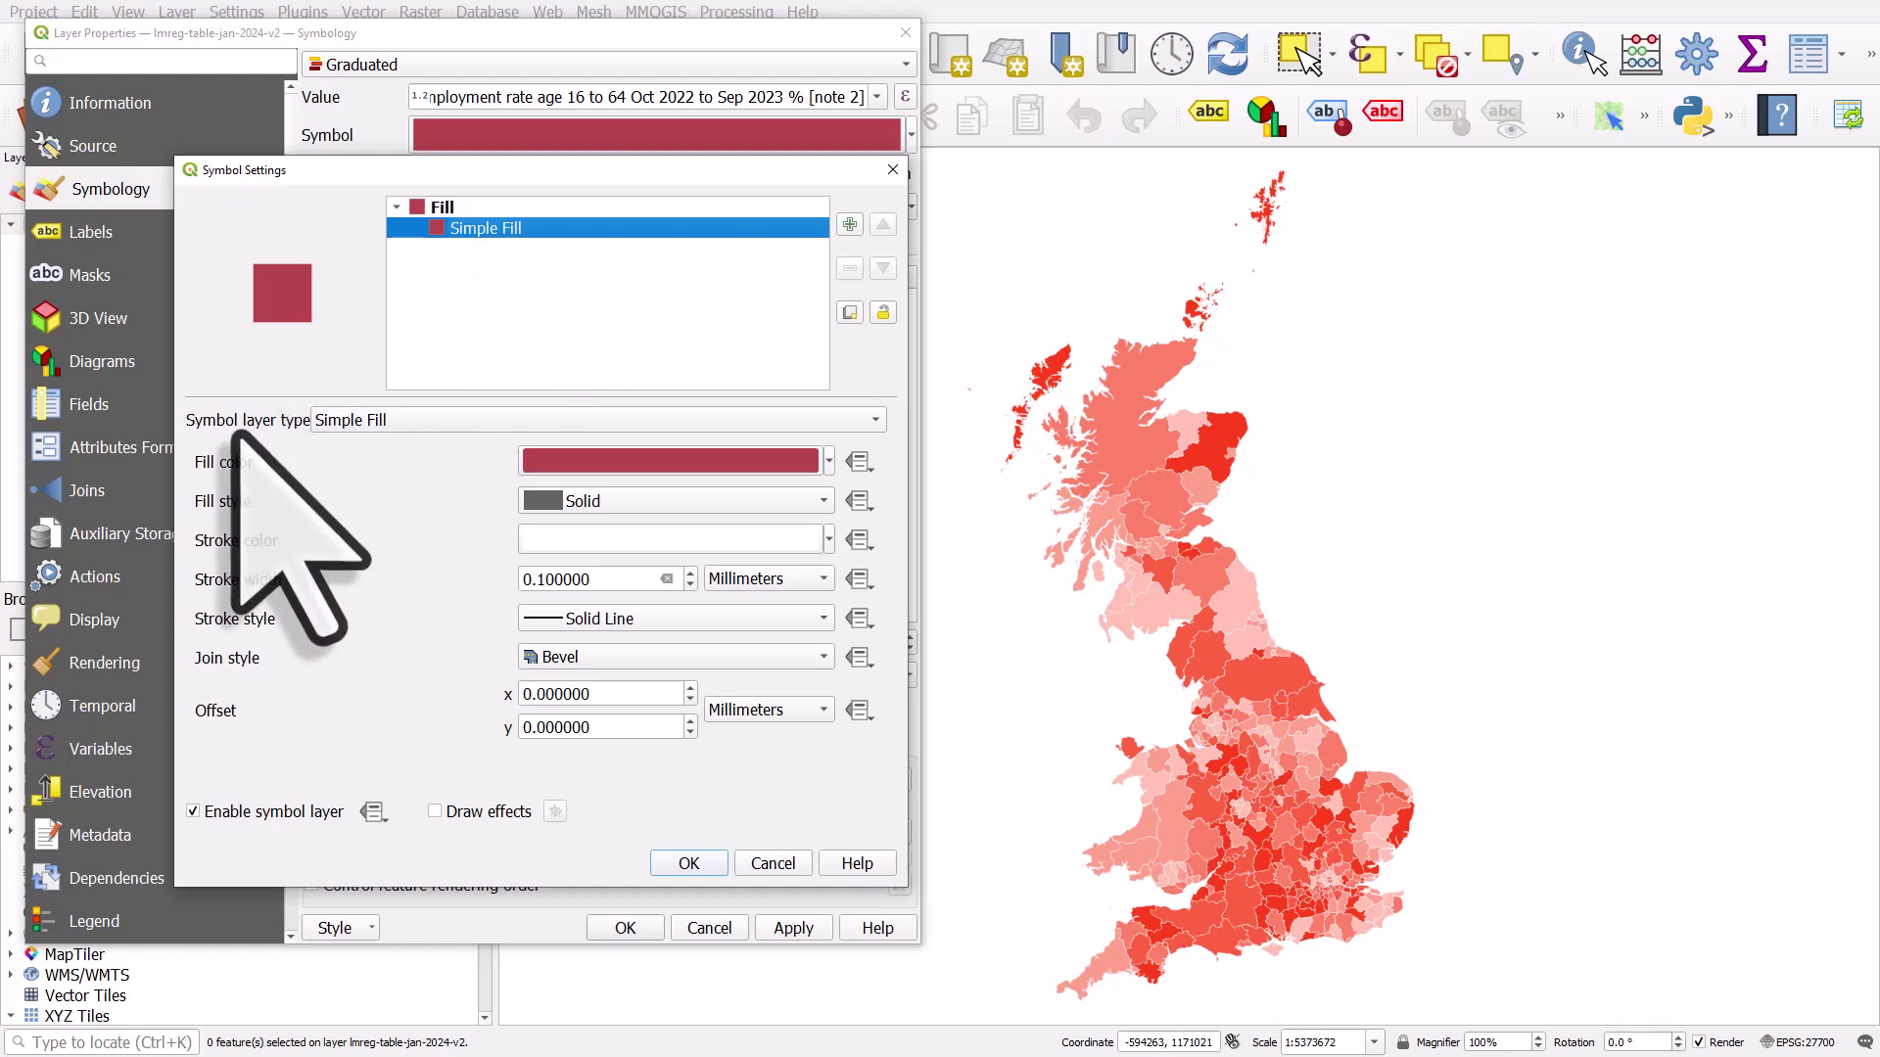
click(345, 420)
click(402, 202)
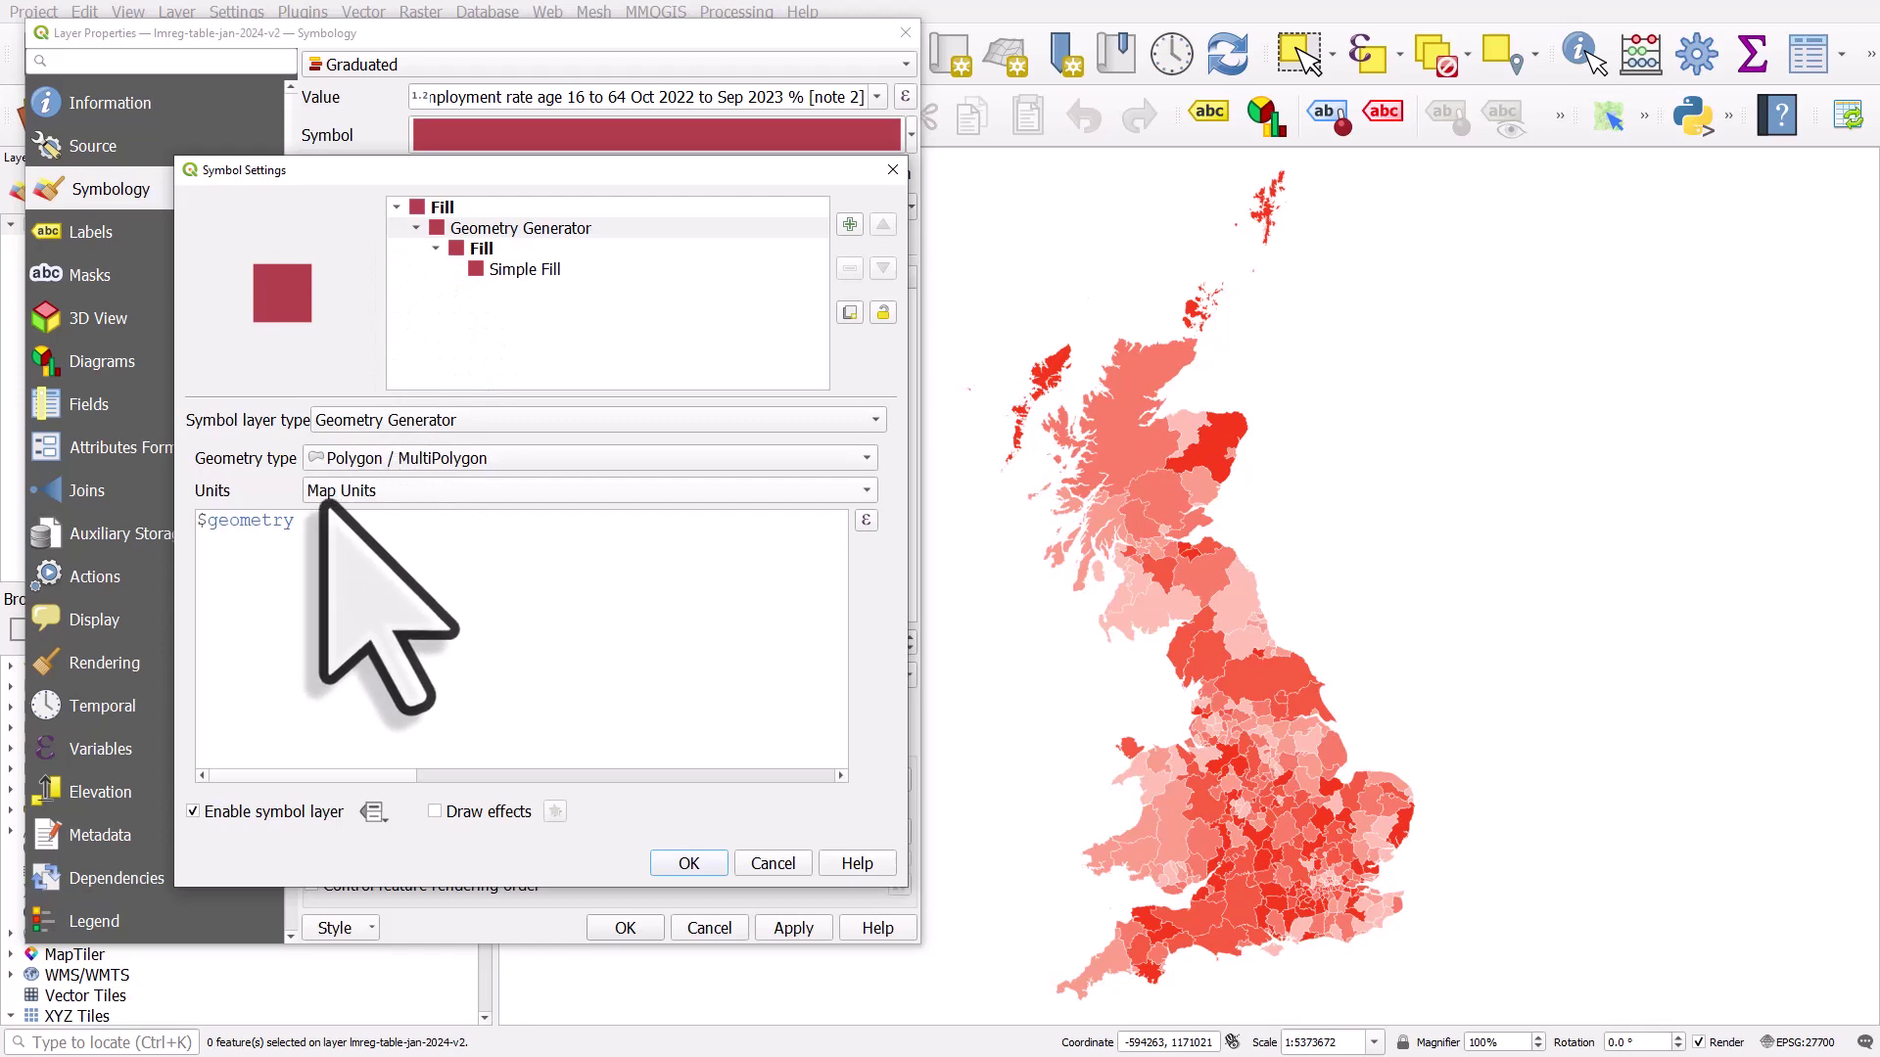
- Replace $geometry with the pasted CASE expression applying affine_transform where "LON" = 'Y'
click(865, 519)
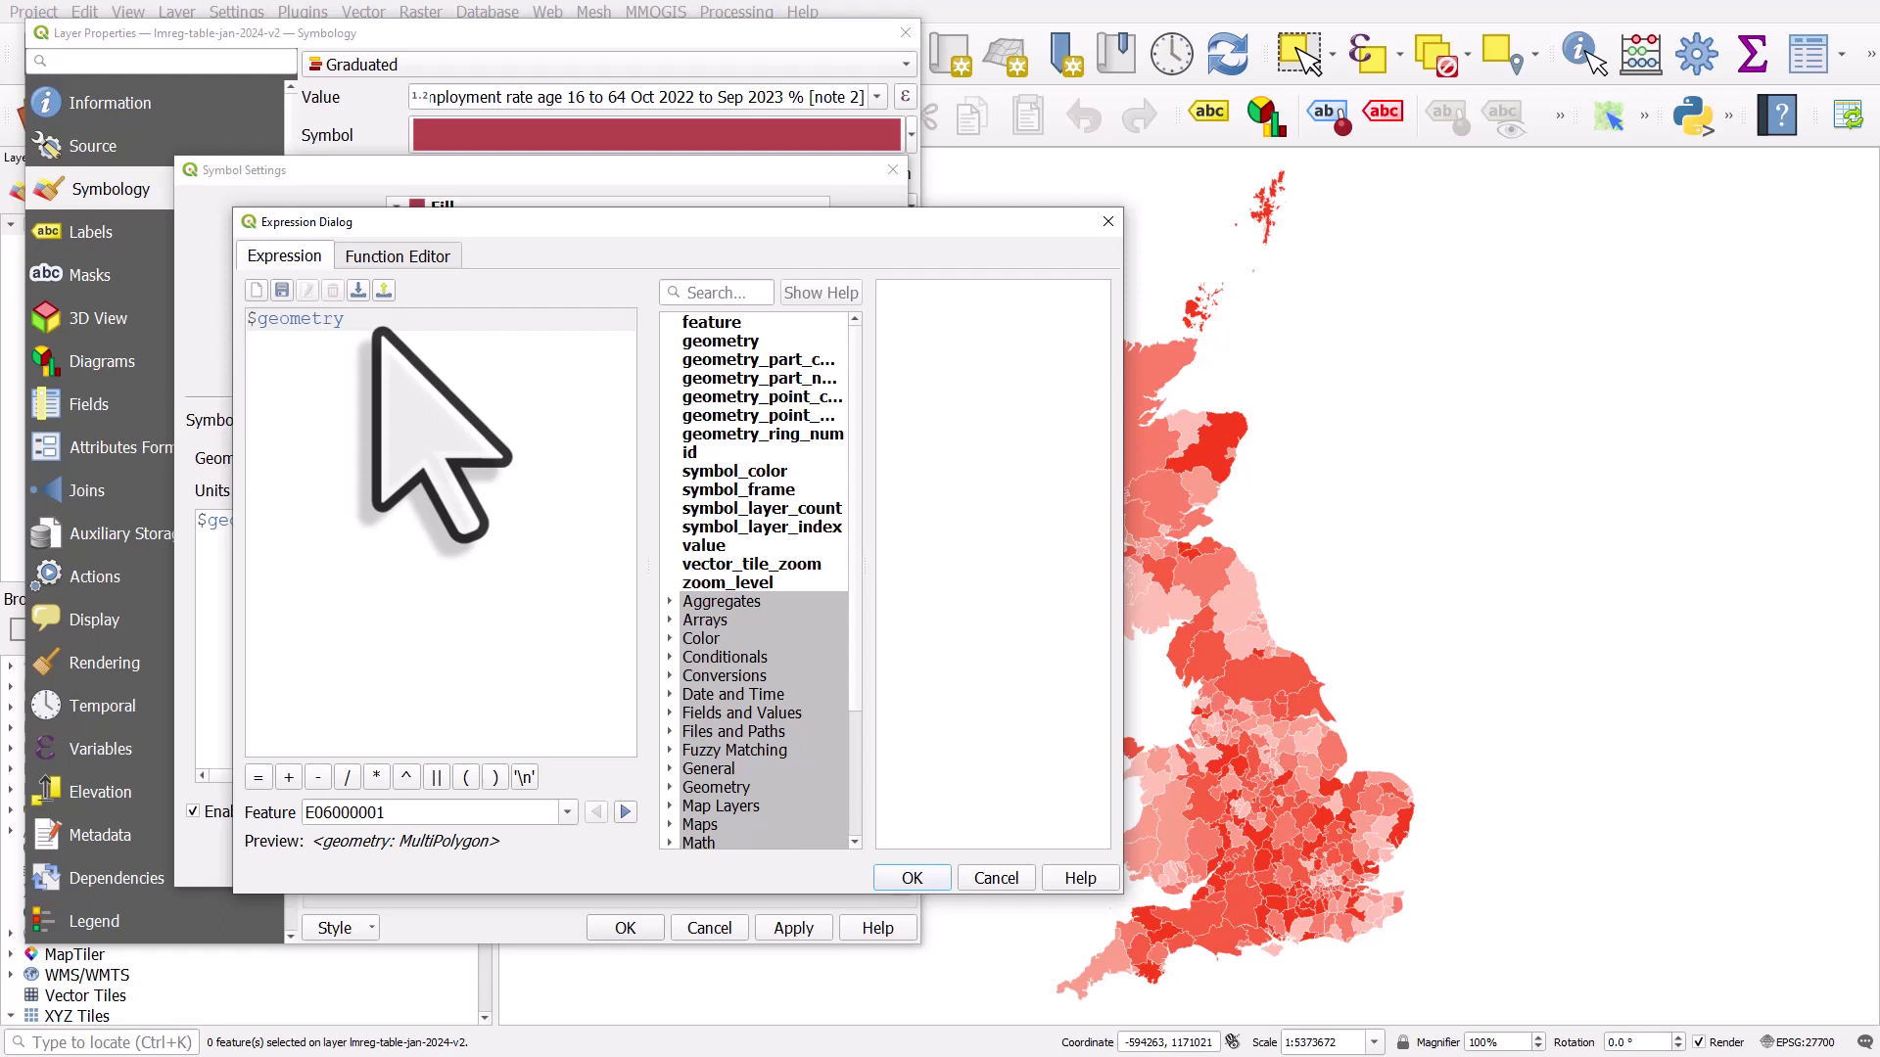
key(ctrl+a)
key(BackSpace)
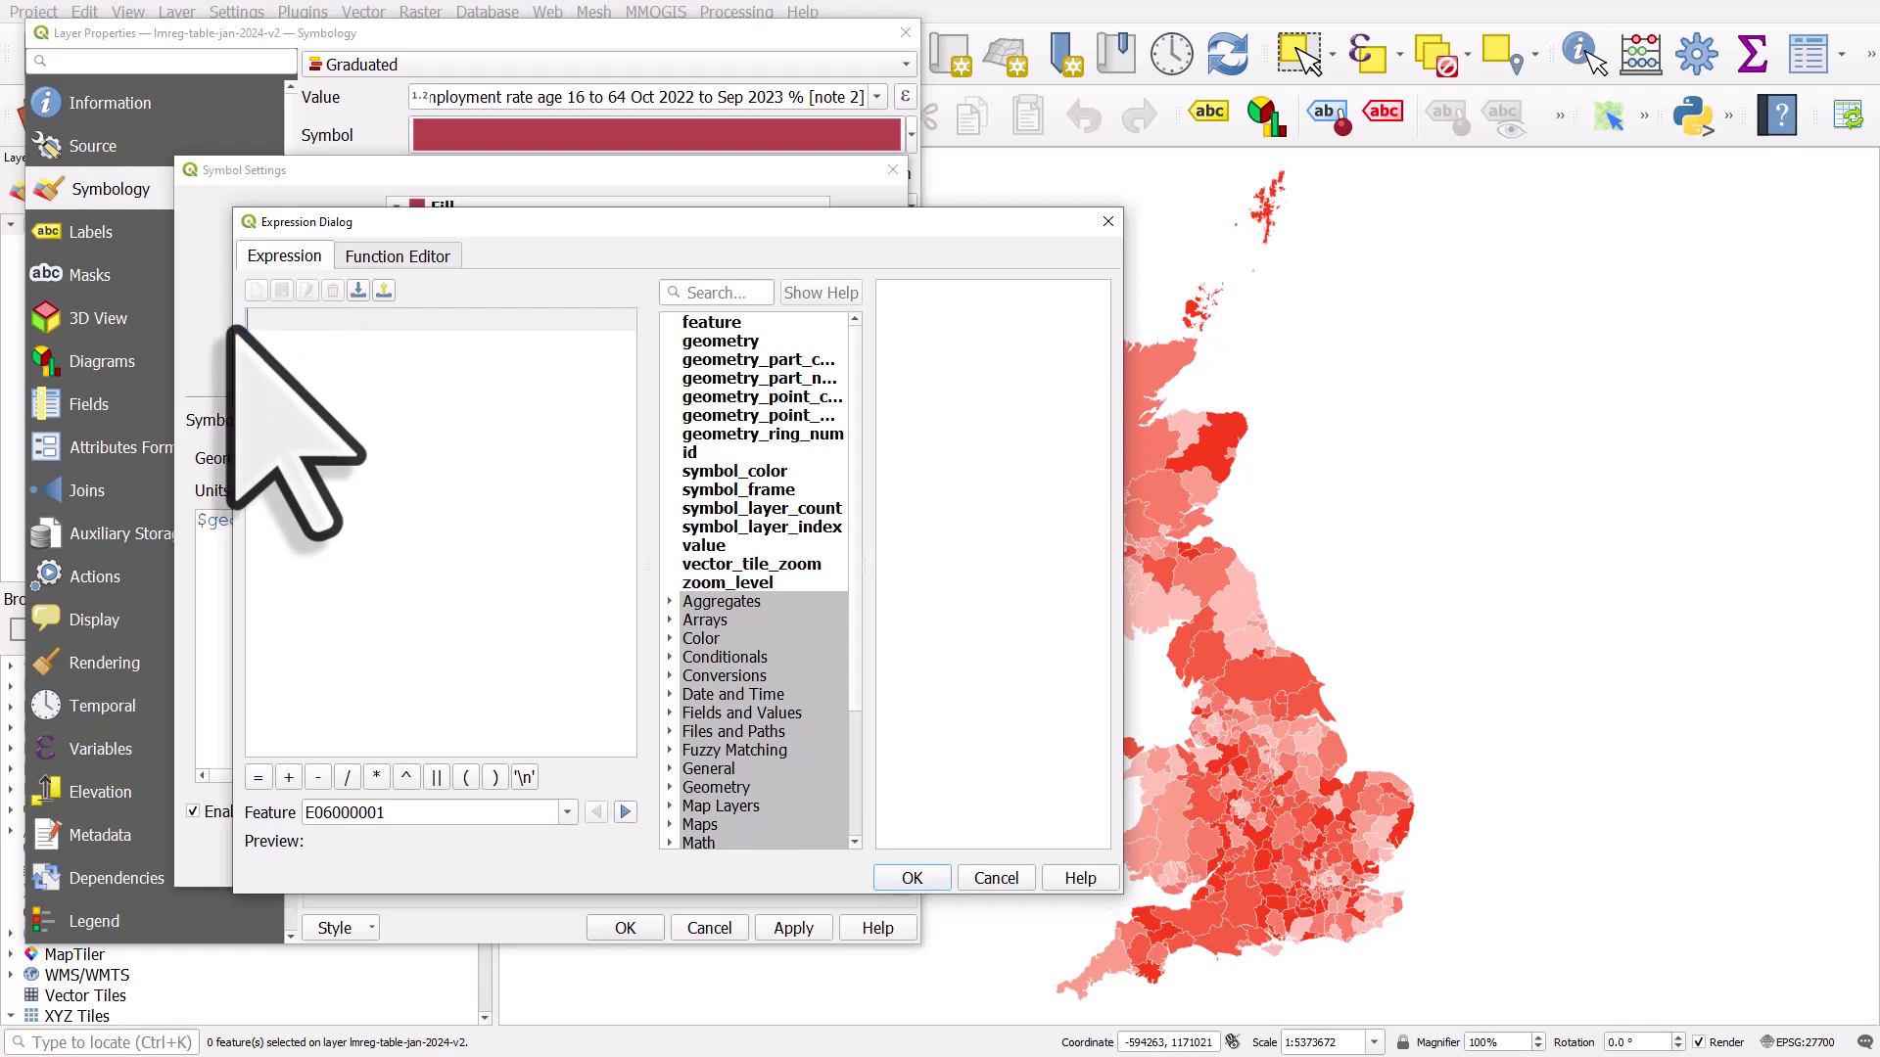
text(CASE  WHEN "LON"  =  'Y'   THEN    affine_transform( $geometry, -175000, -650000,0,5,5)  ELSE $geometry  END)
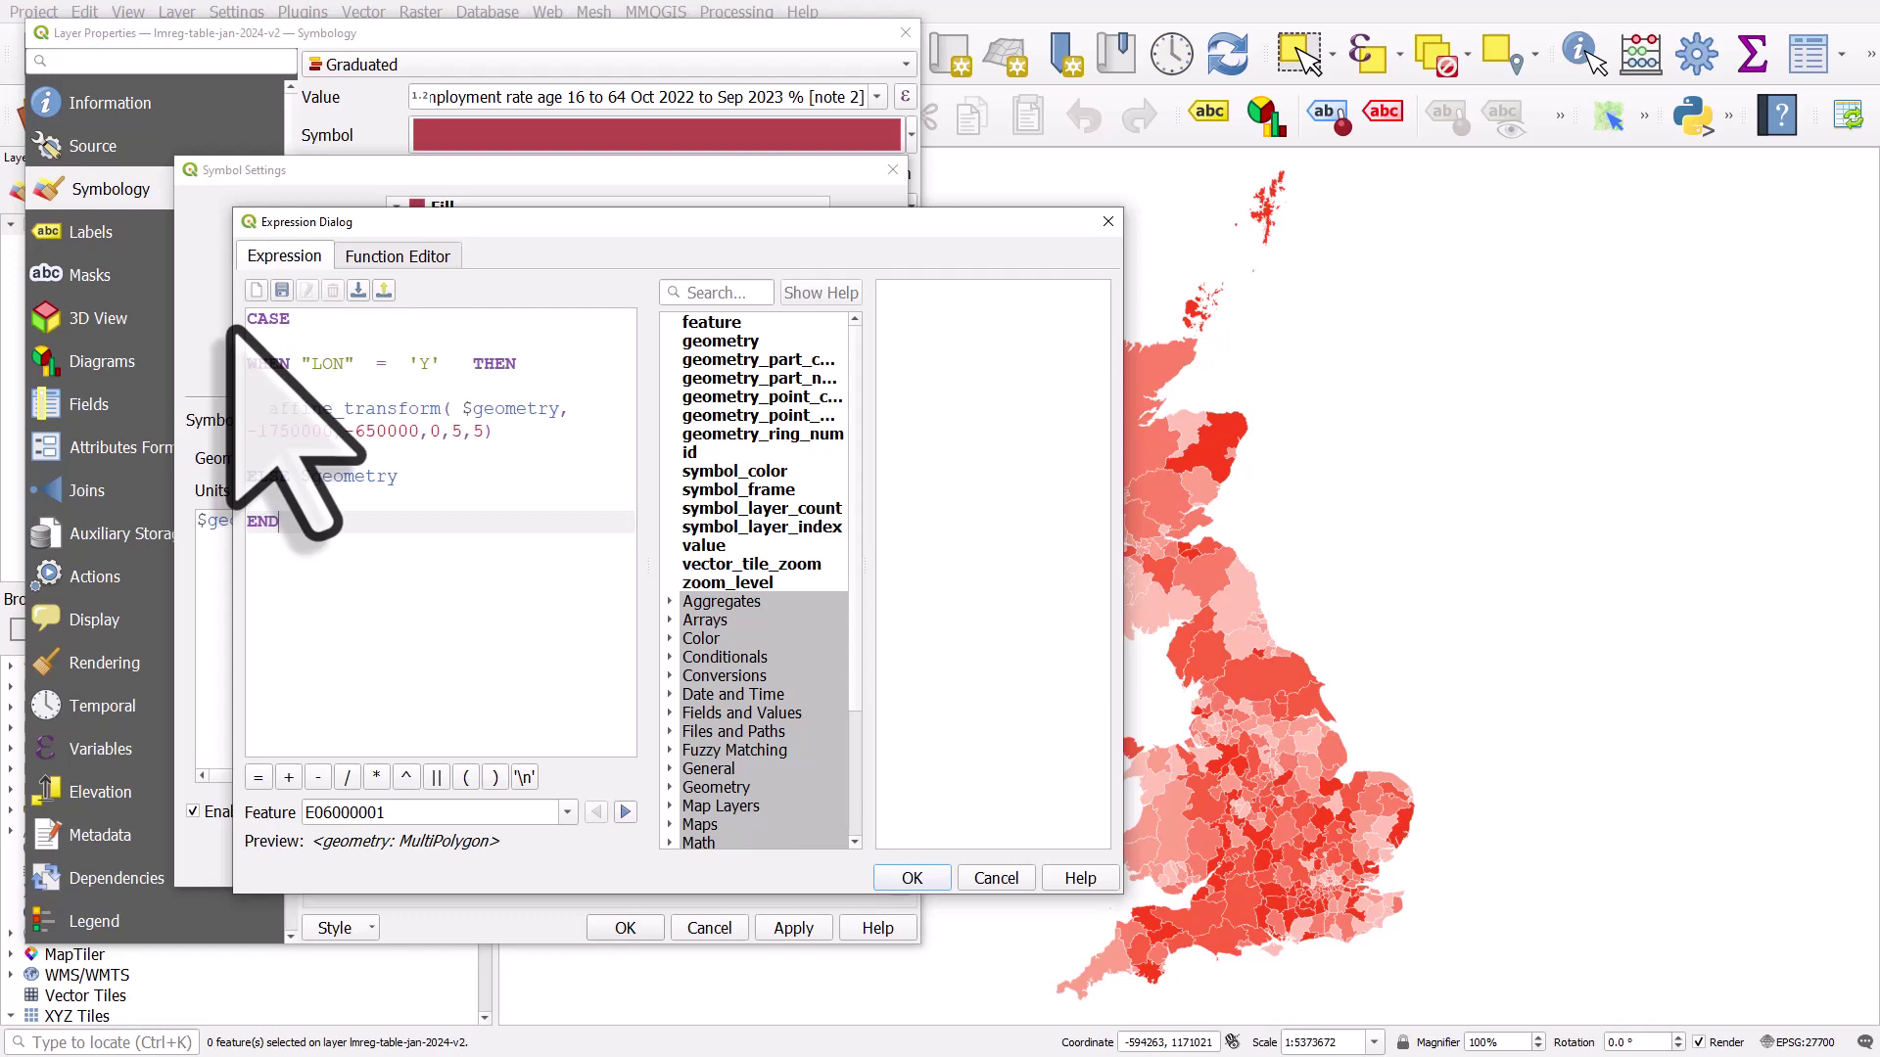
- Walk through the affine_transform x offset -1750000 and y offset -650000
click(263, 319)
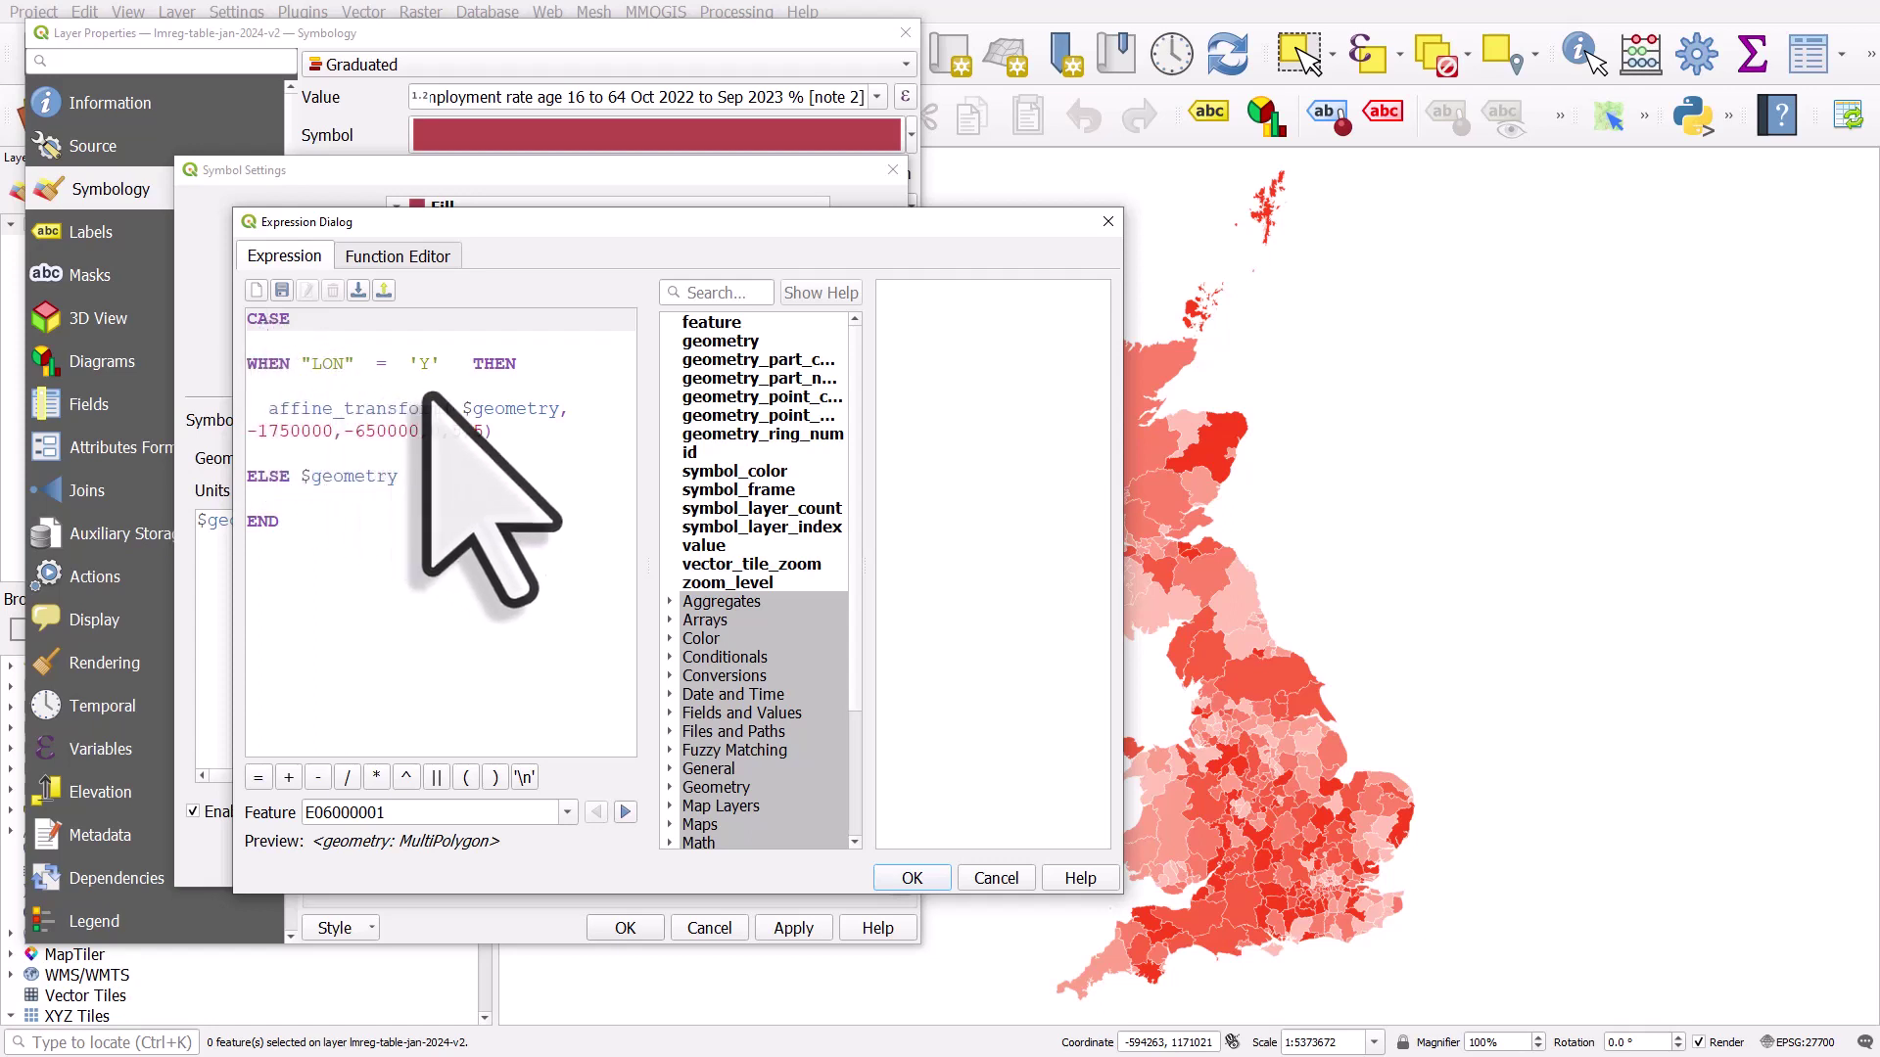
drag(494, 431, 260, 409)
click(253, 388)
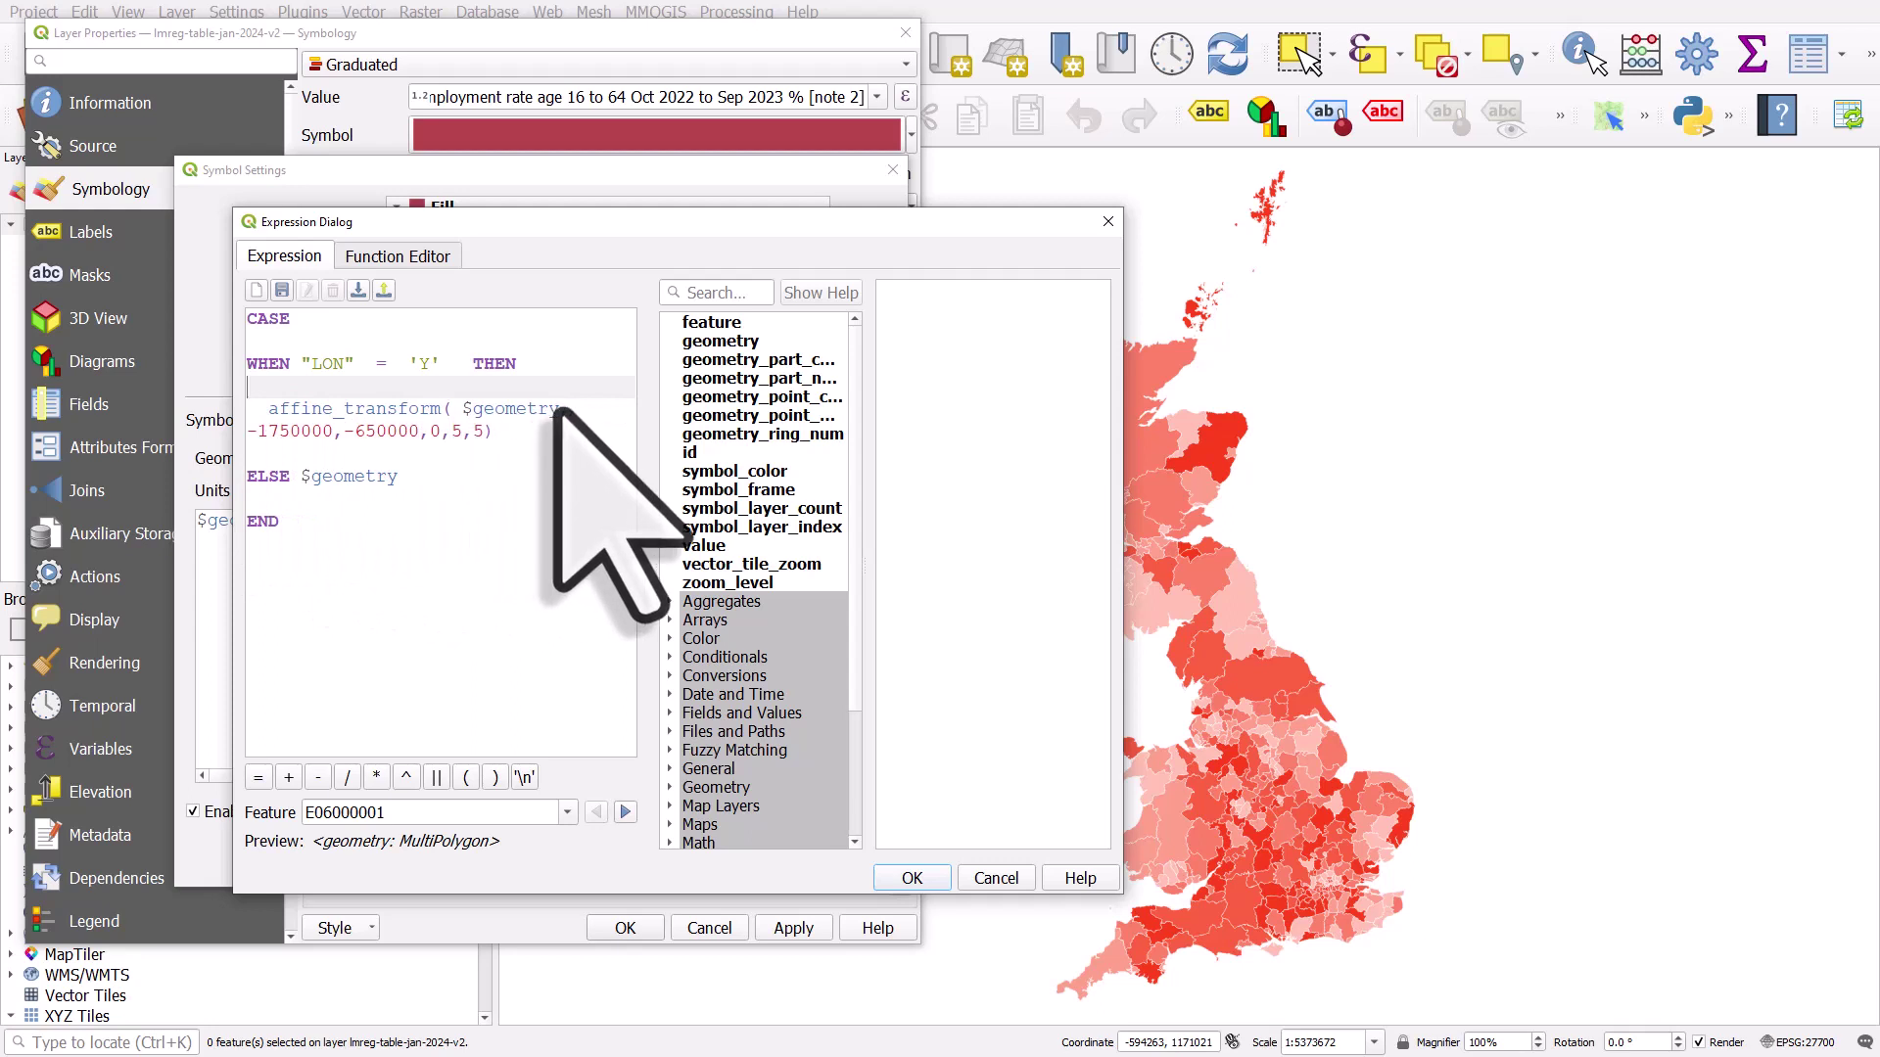
drag(335, 431, 238, 432)
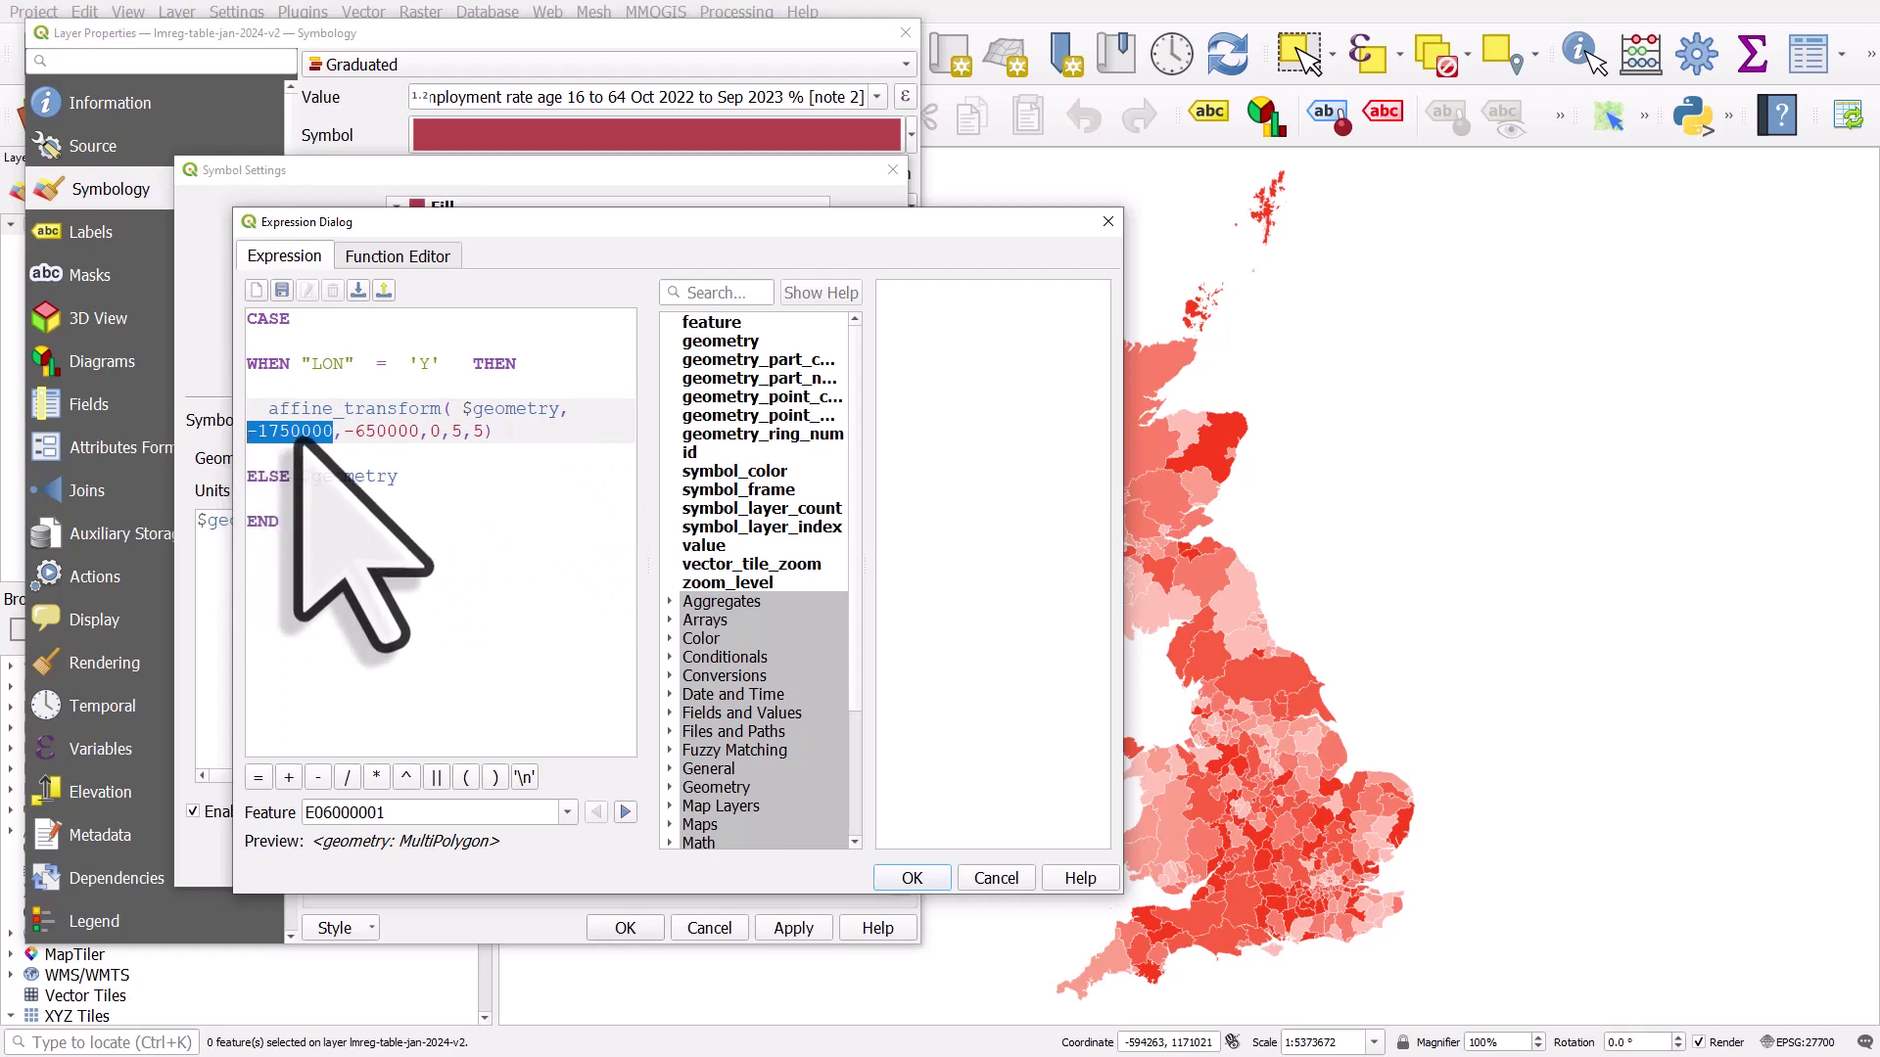
click(297, 434)
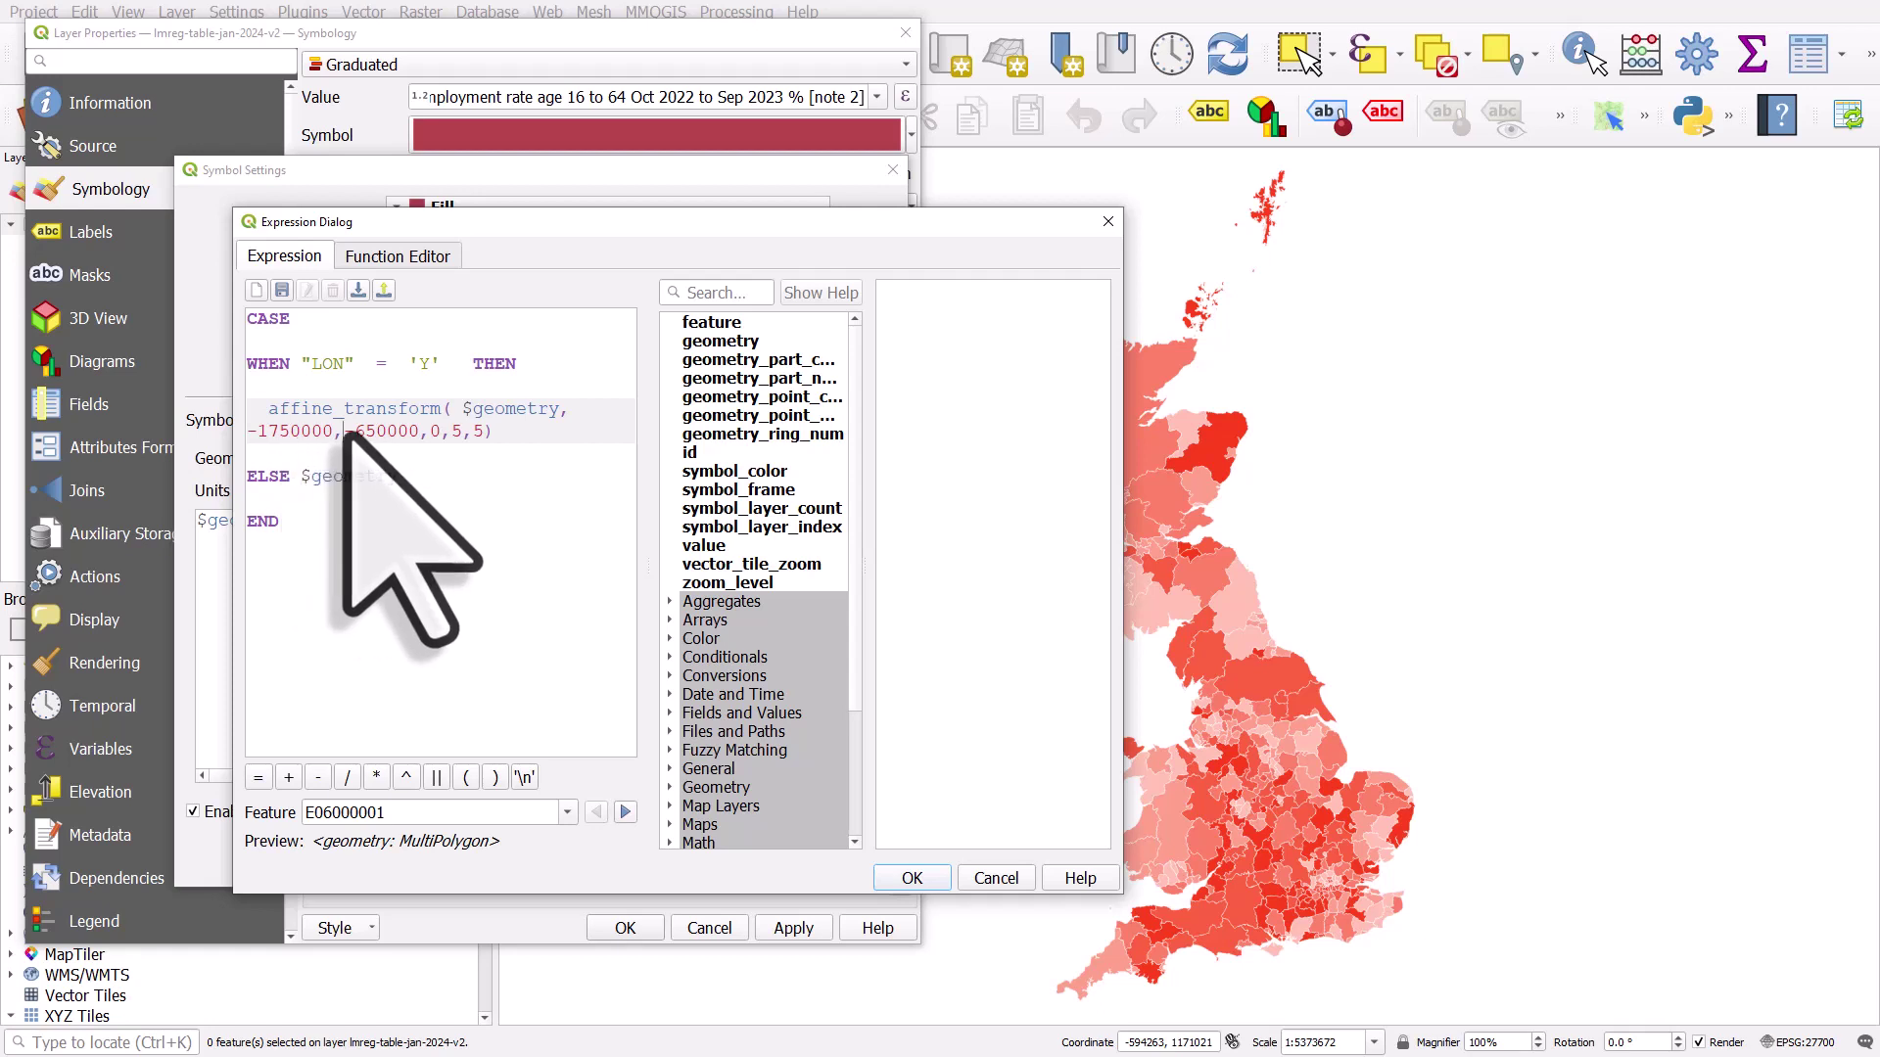
drag(344, 431, 417, 431)
click(386, 430)
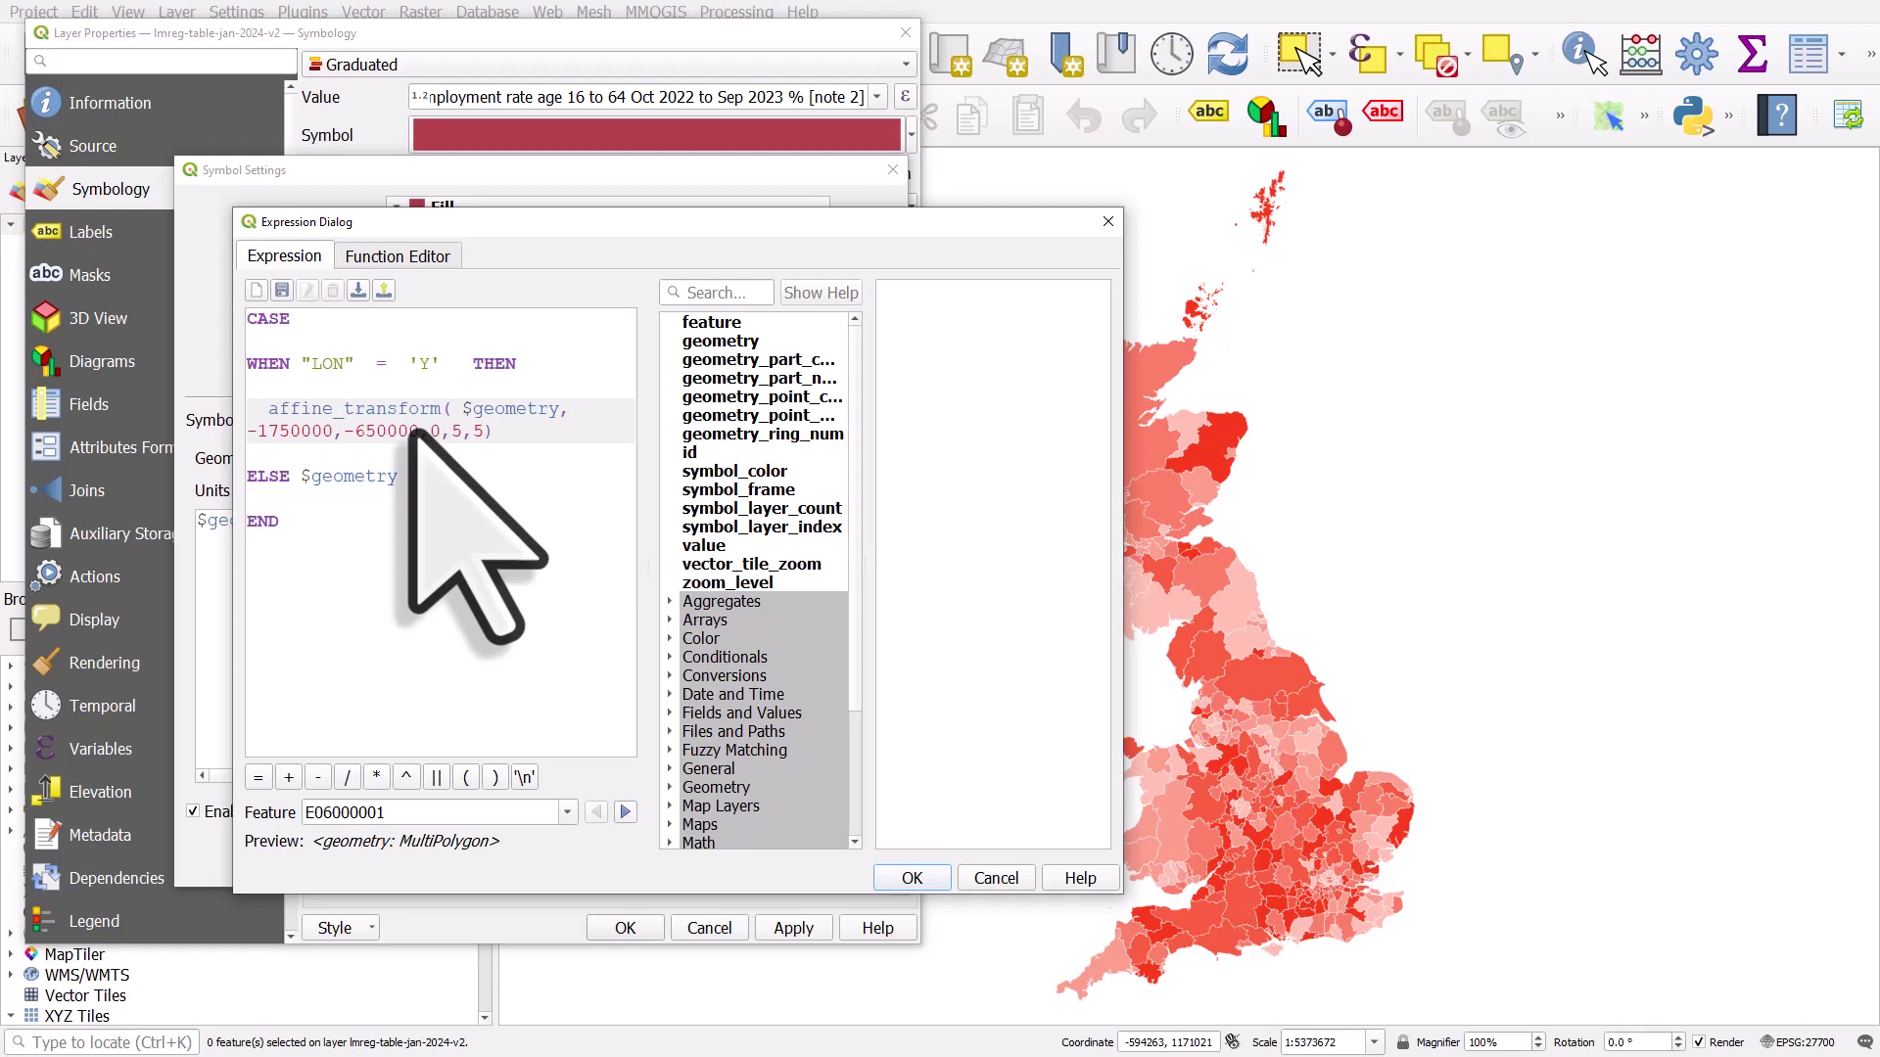
- Review the London transform and $geometry fallback, then accept the Geometry Generator expression
drag(417, 431, 244, 429)
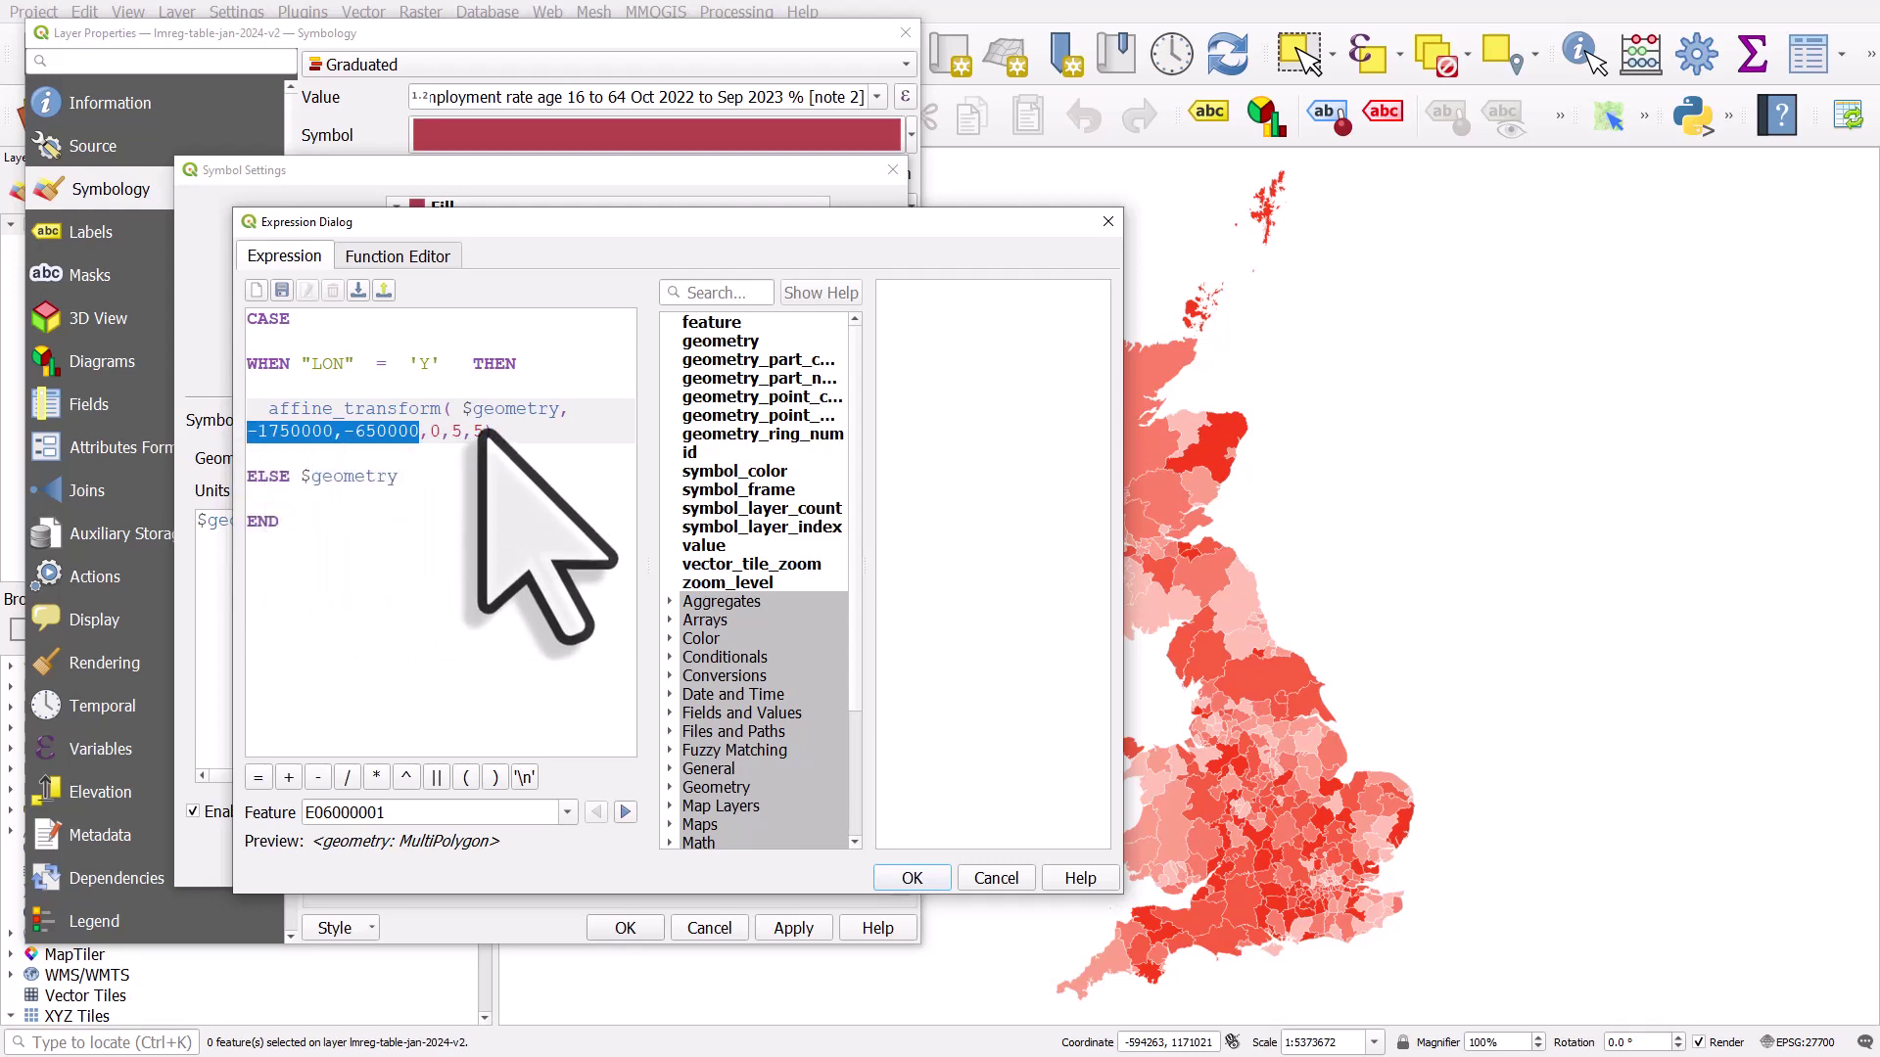
click(460, 474)
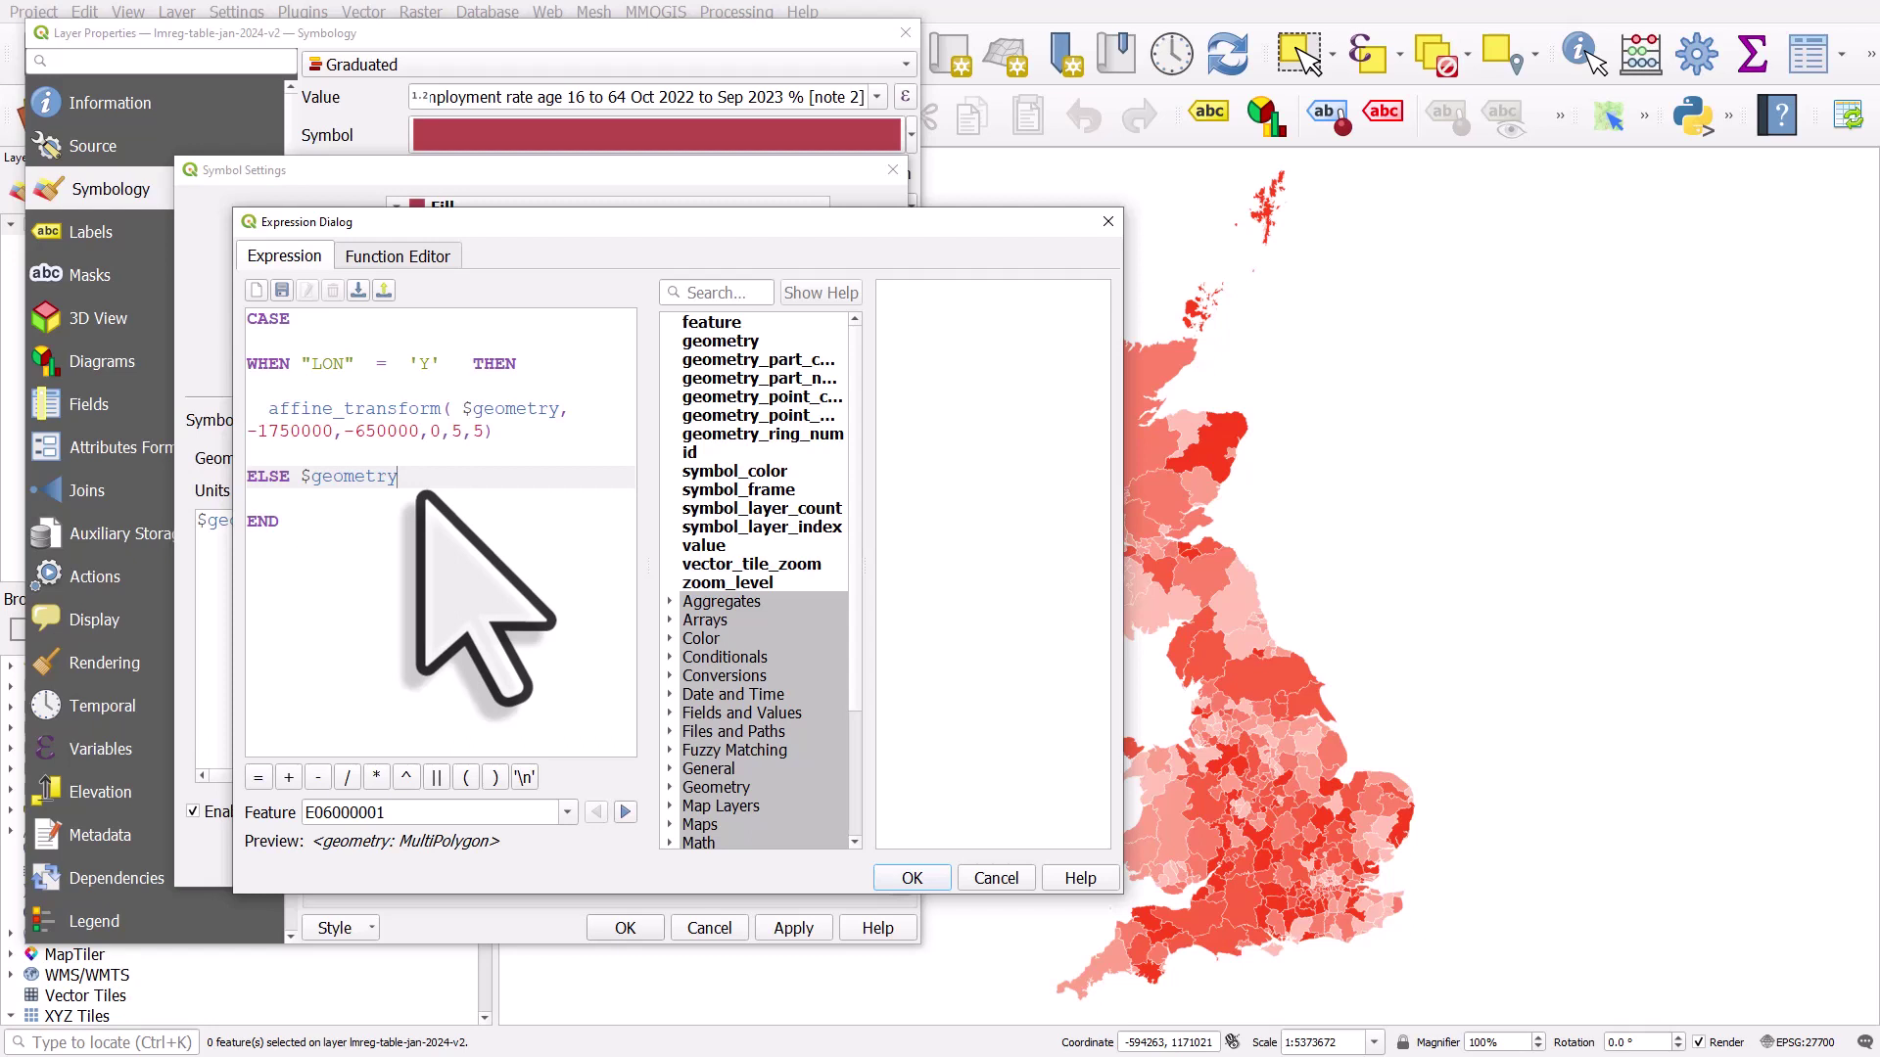
drag(494, 430, 321, 419)
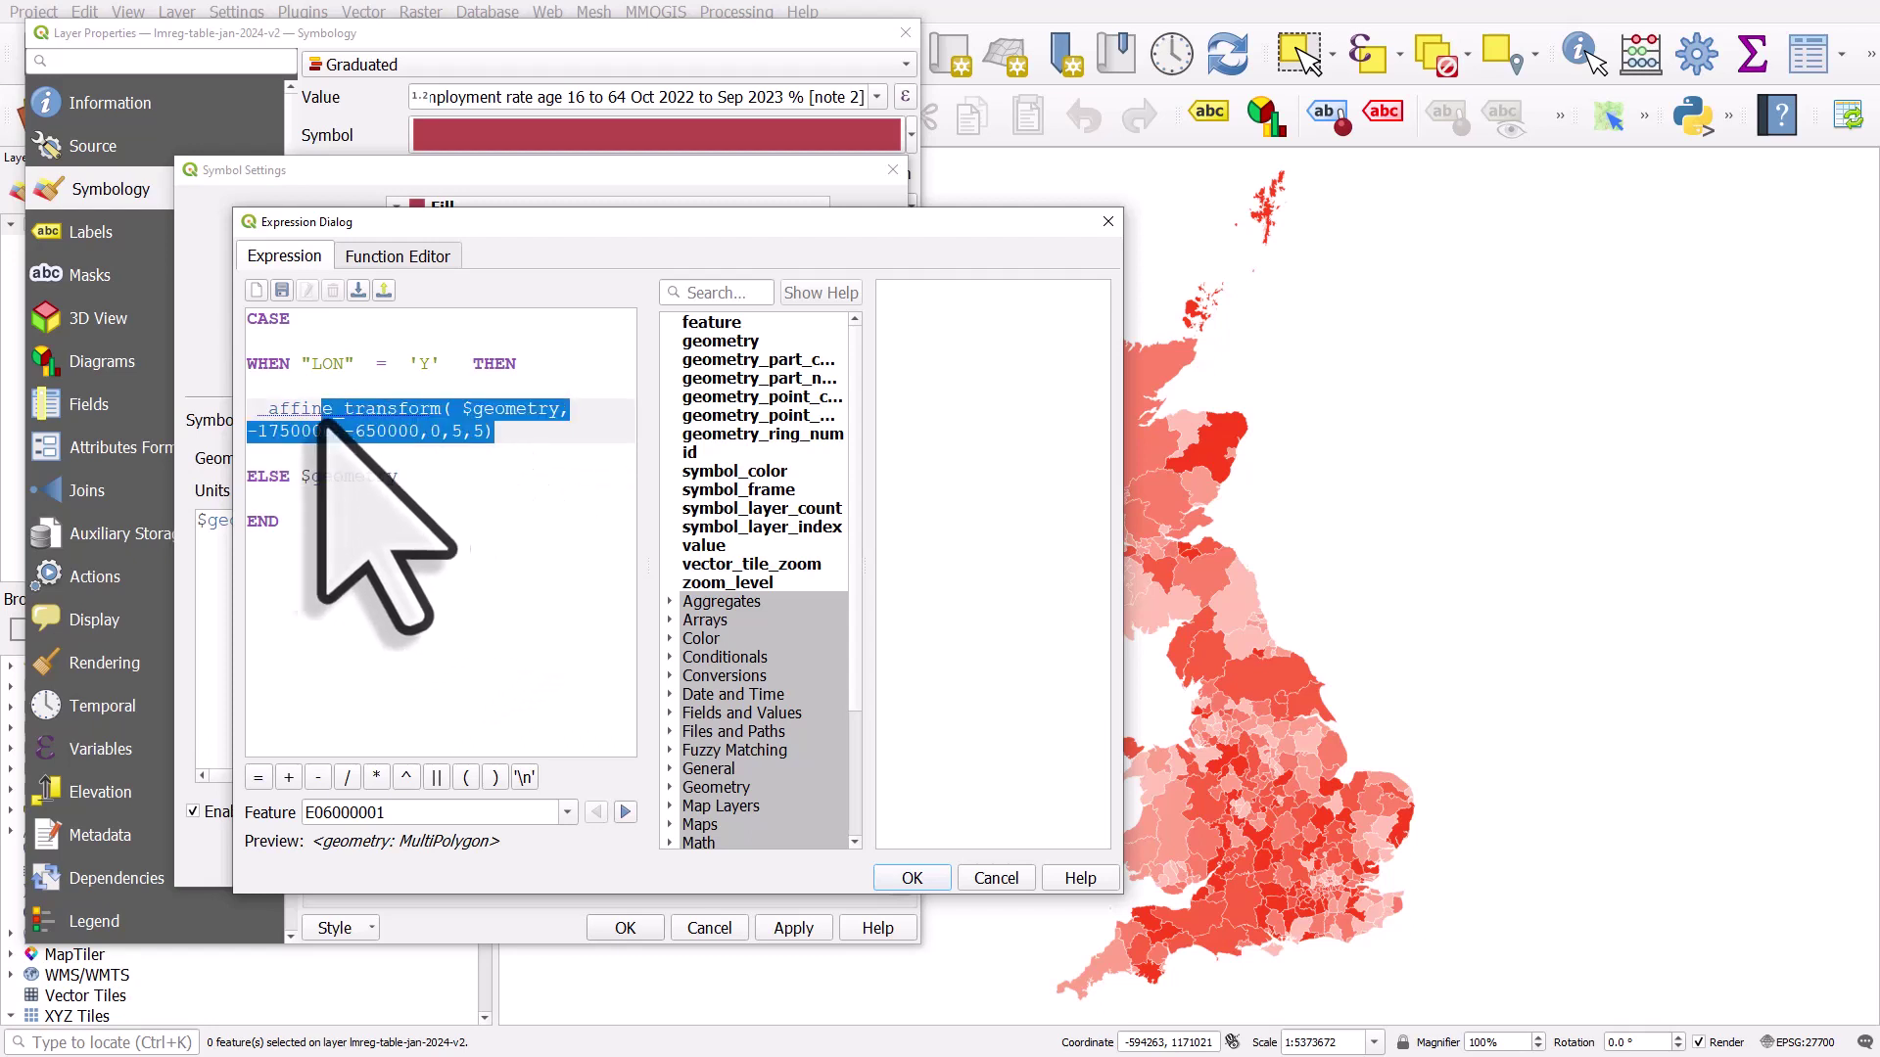
drag(401, 476, 309, 478)
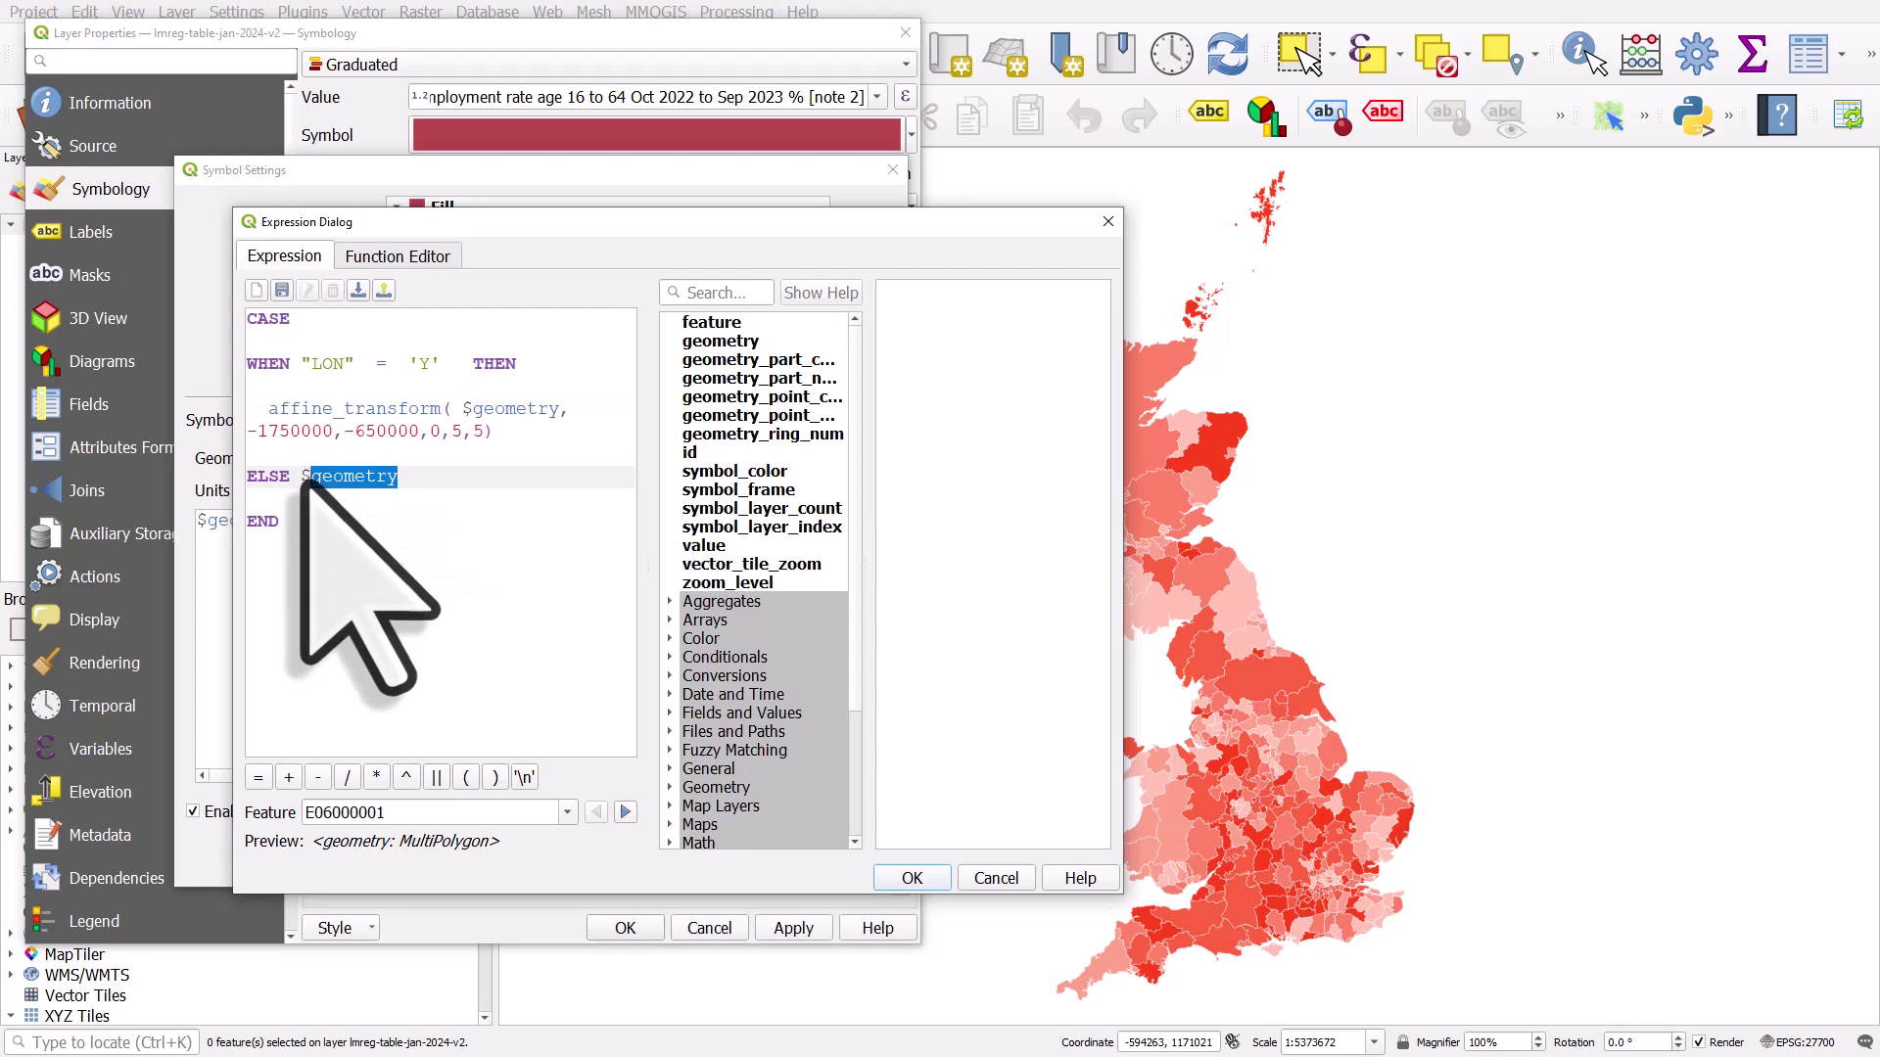
click(336, 537)
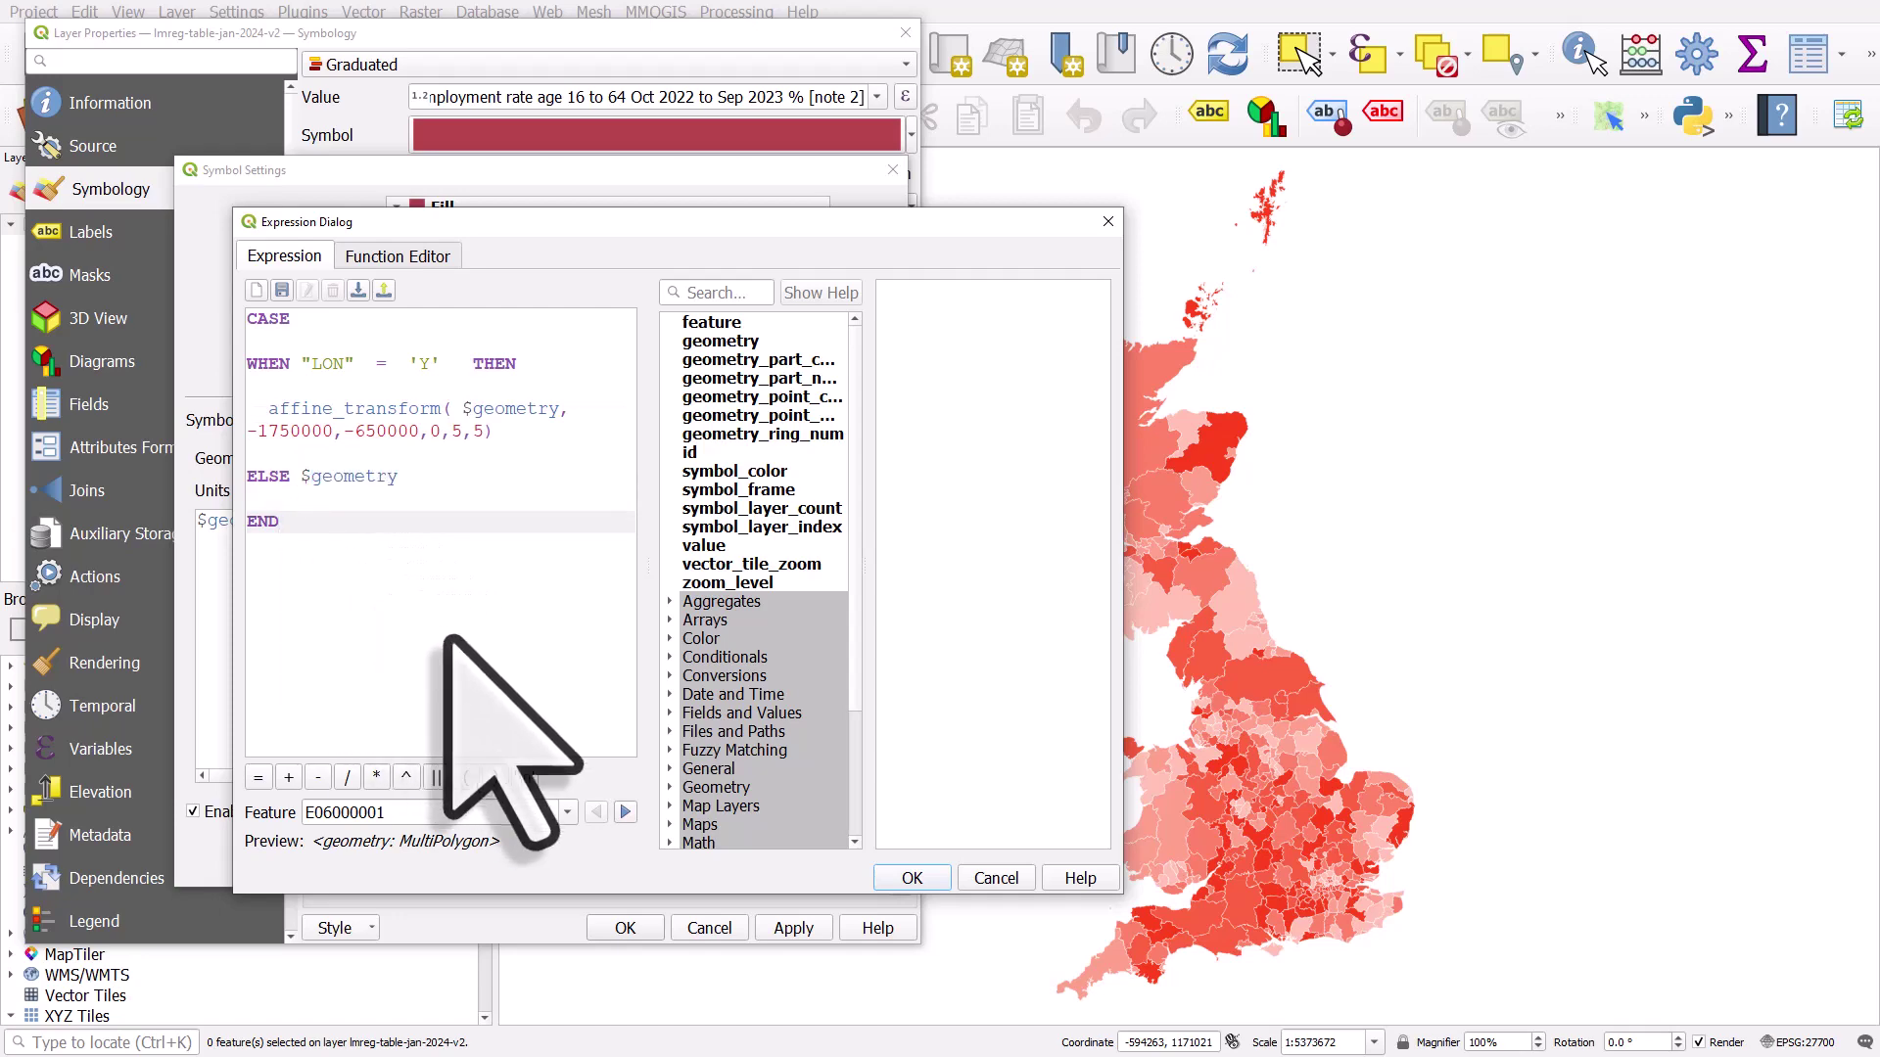
click(912, 878)
click(719, 864)
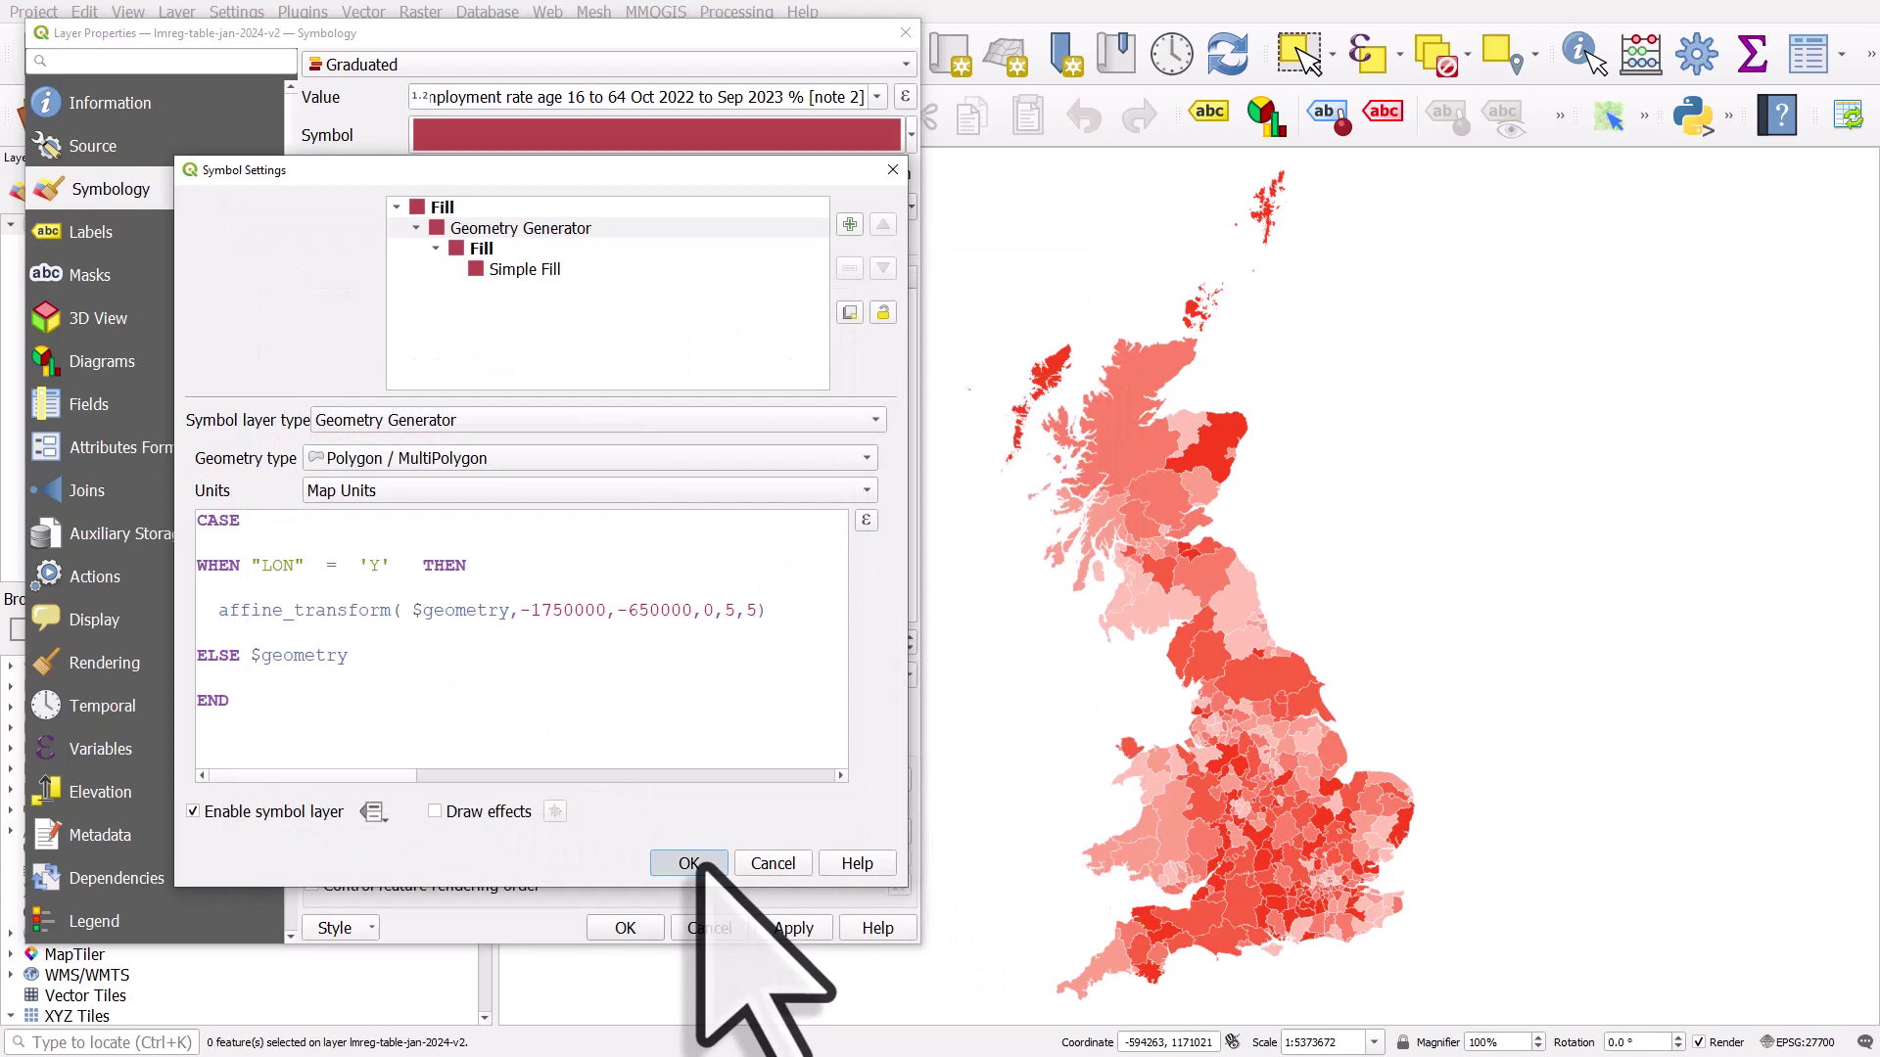
- Apply the symbology to draw London fivefold off East Anglia, then reopen the Geometry Generator settings
click(793, 926)
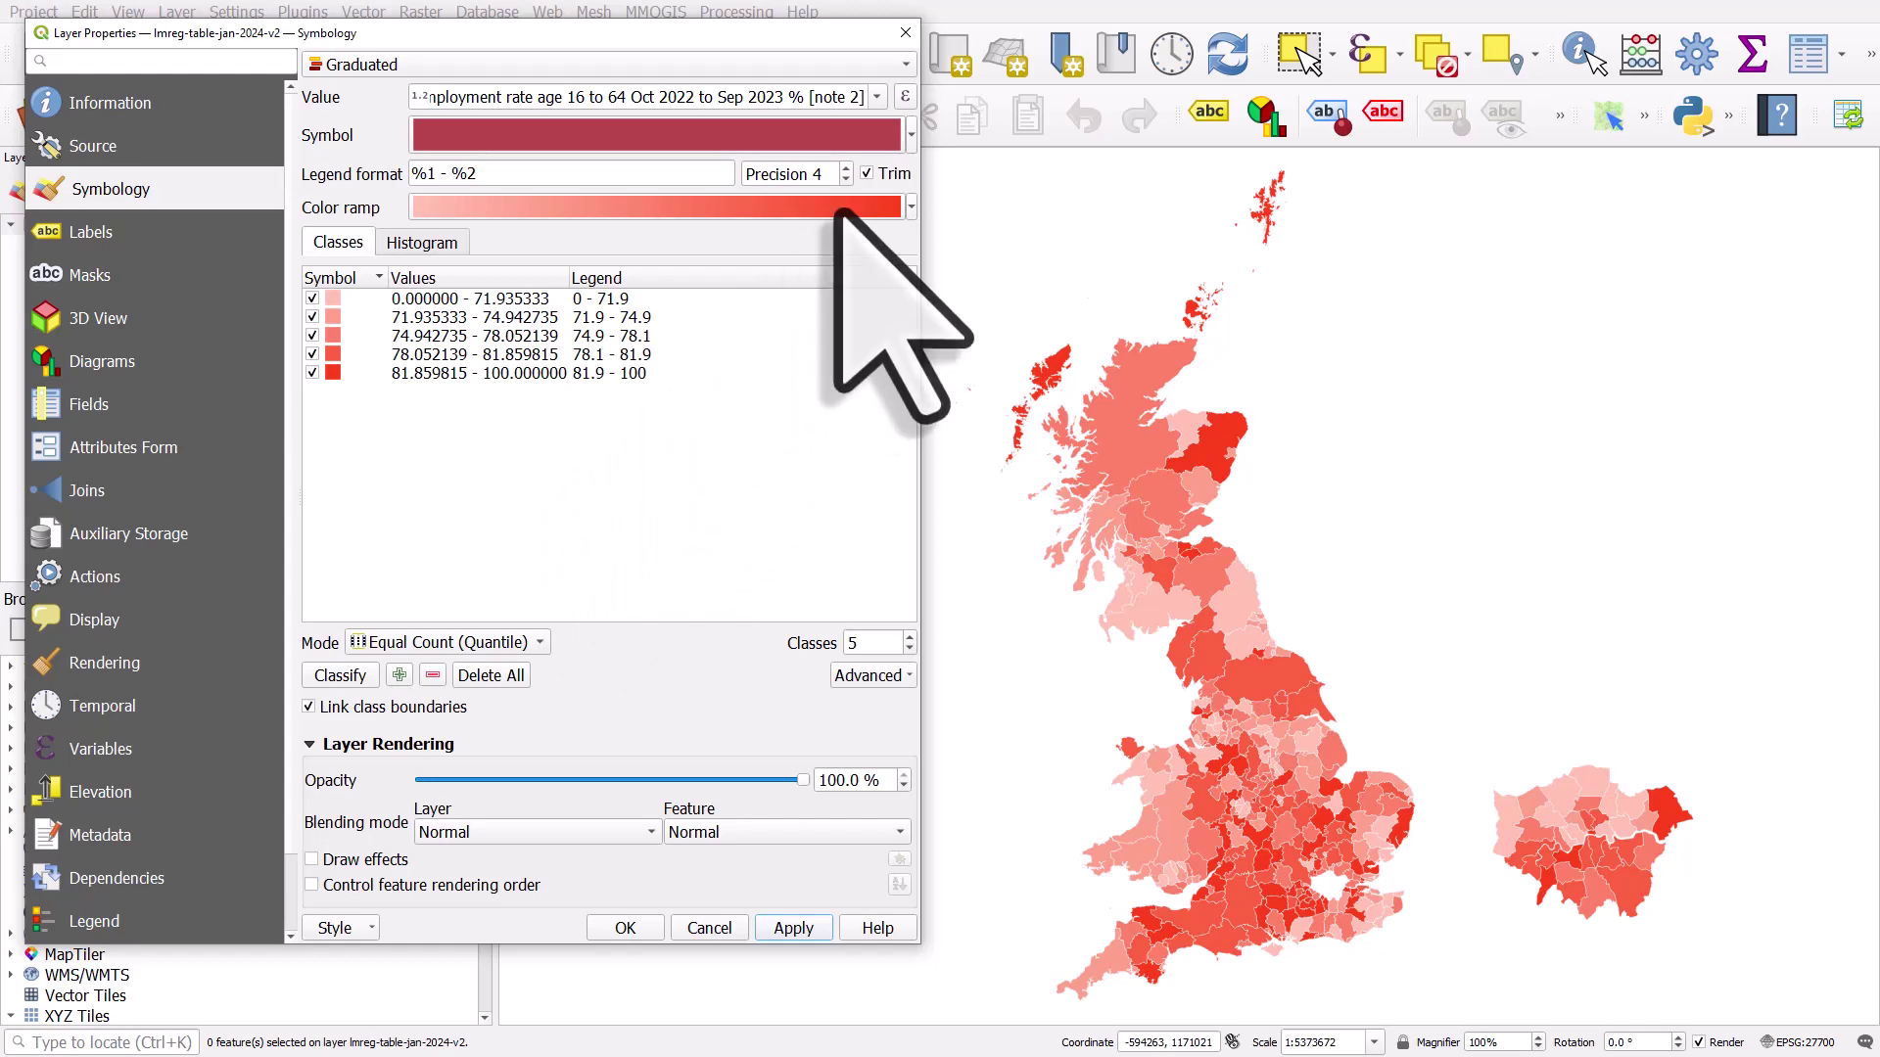
click(857, 147)
click(630, 168)
click(554, 228)
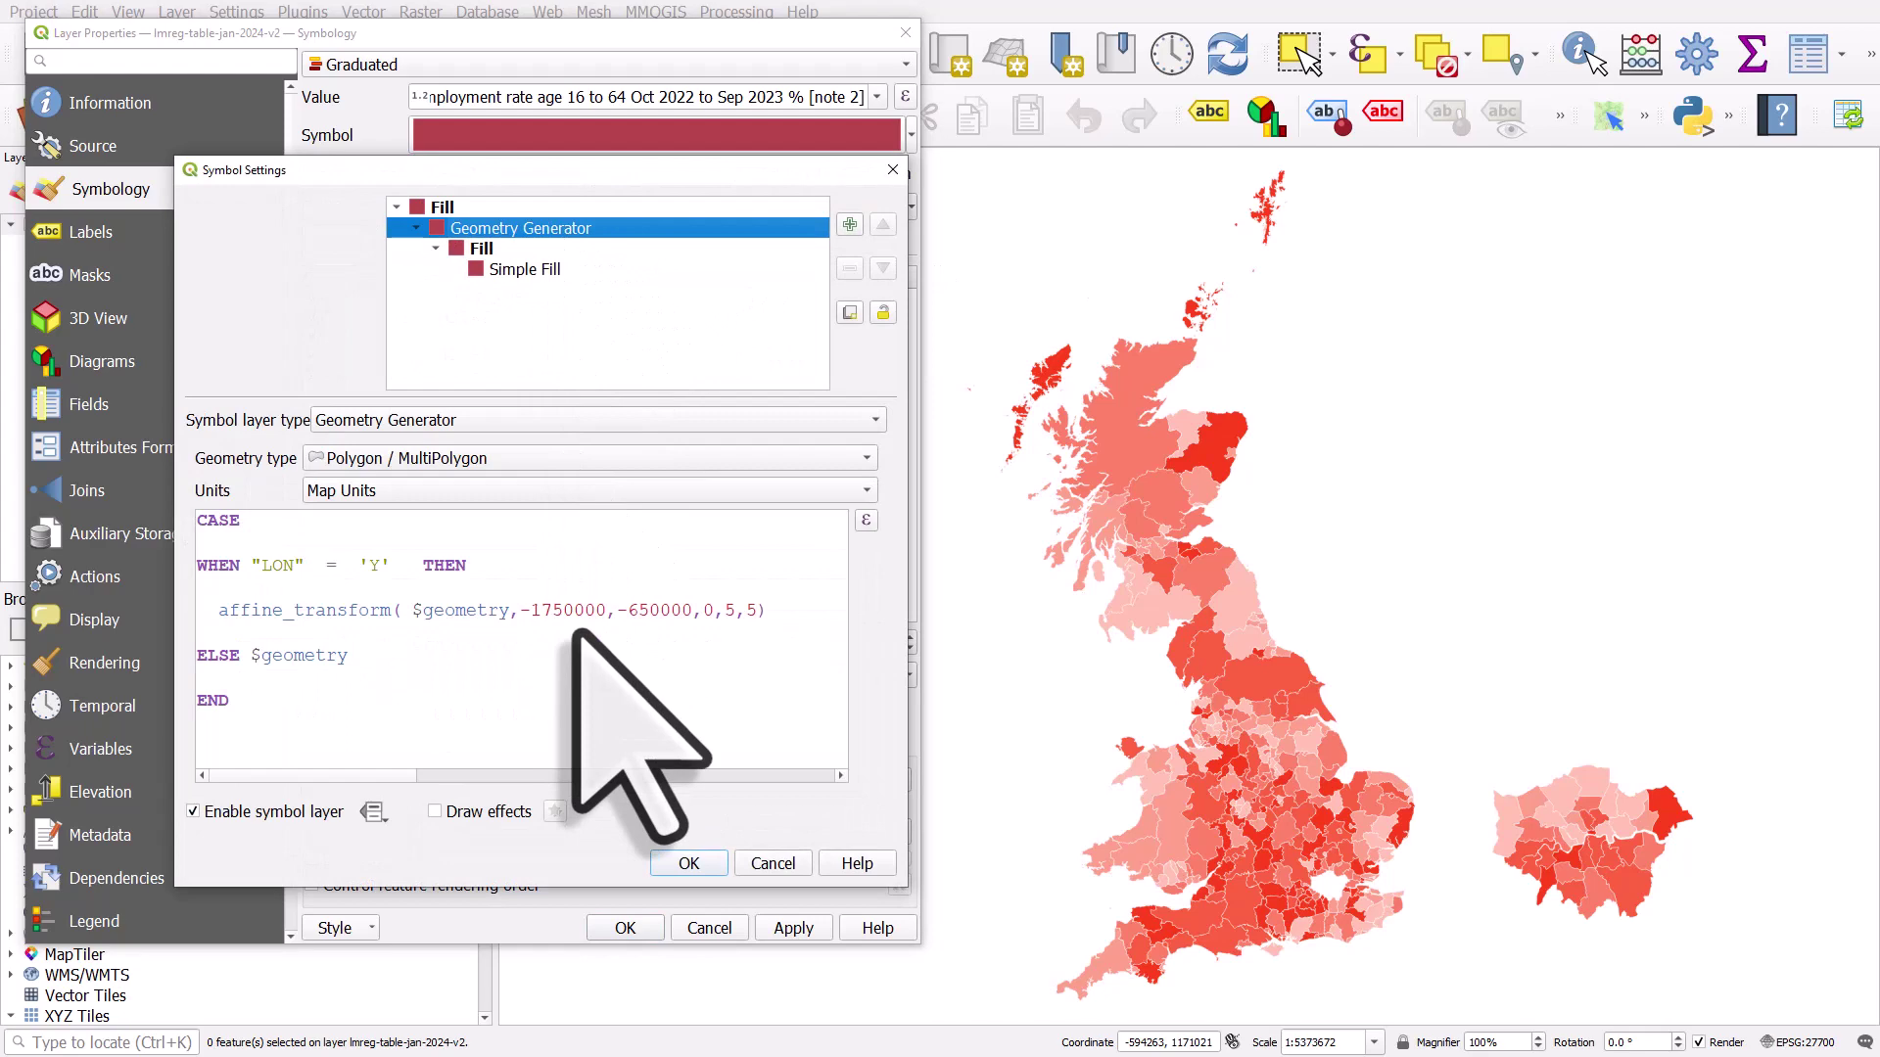
- Change the inset's x offset to -1850000 and redraw the map
drag(540, 609, 548, 610)
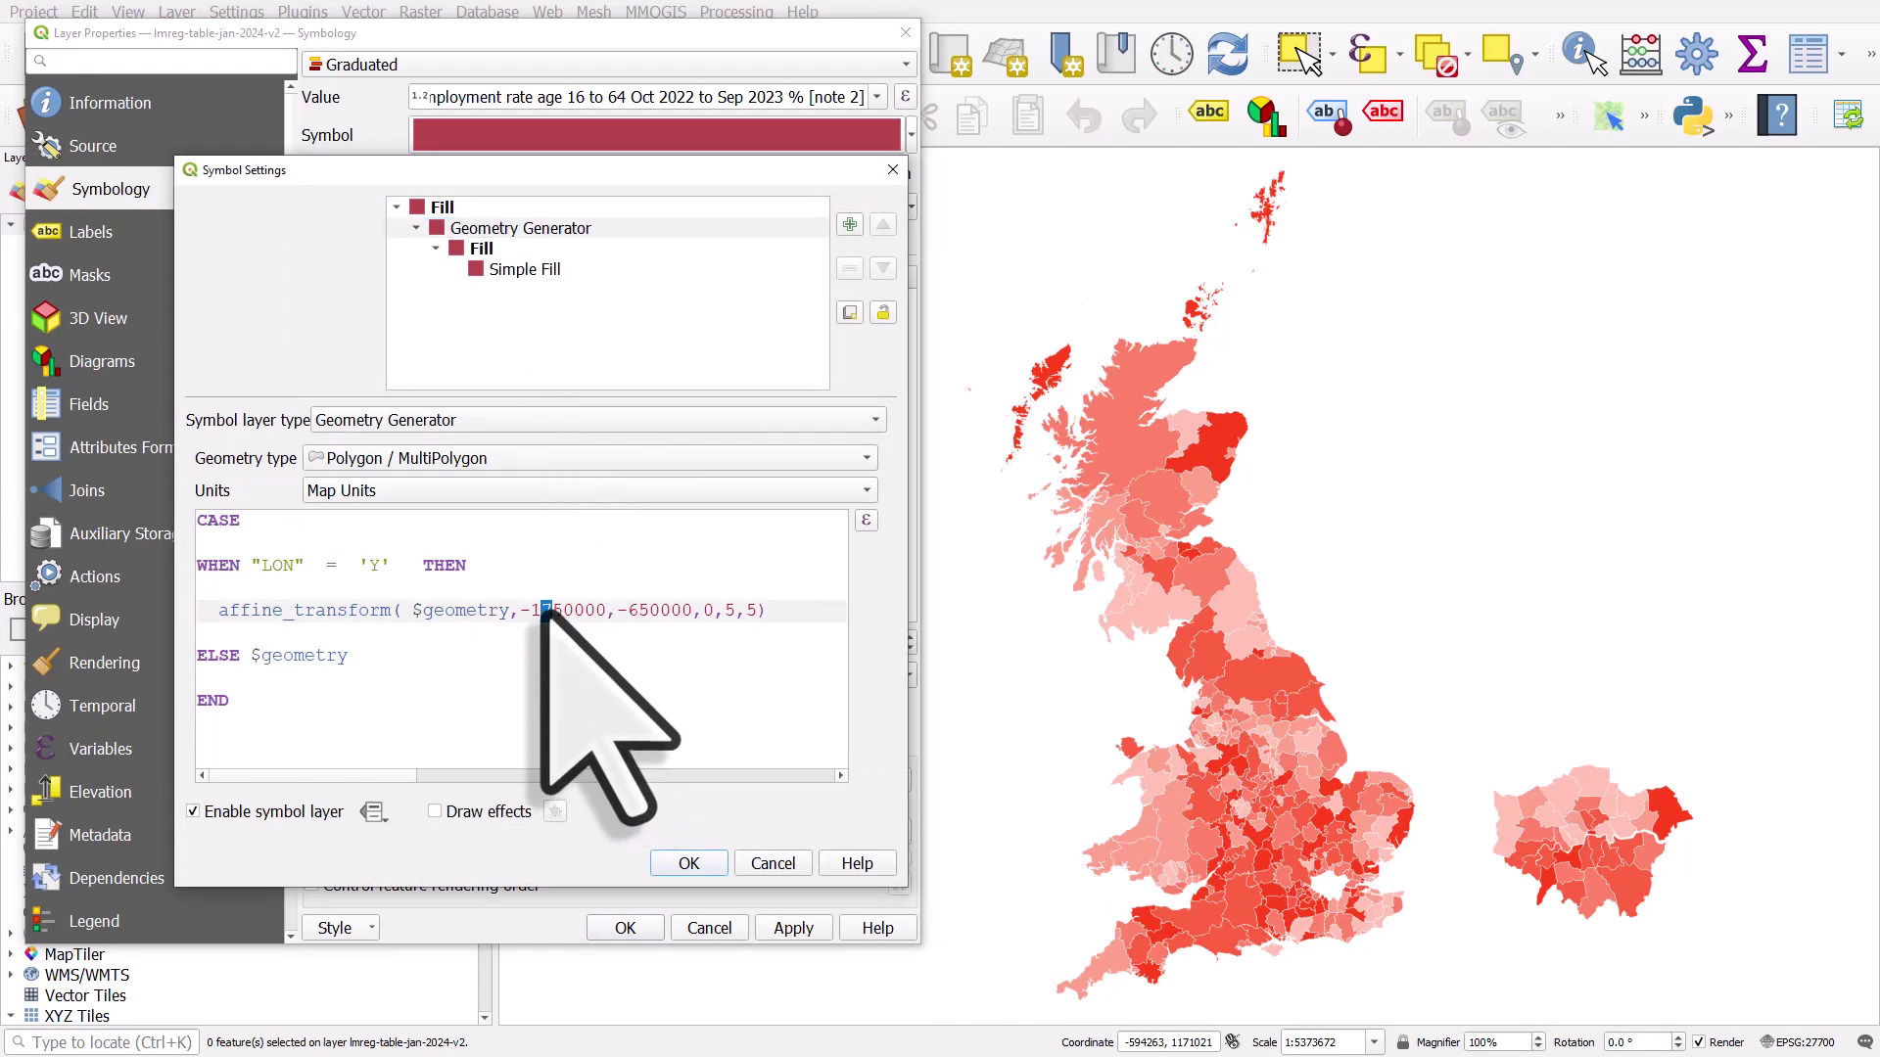
text(8)
click(690, 863)
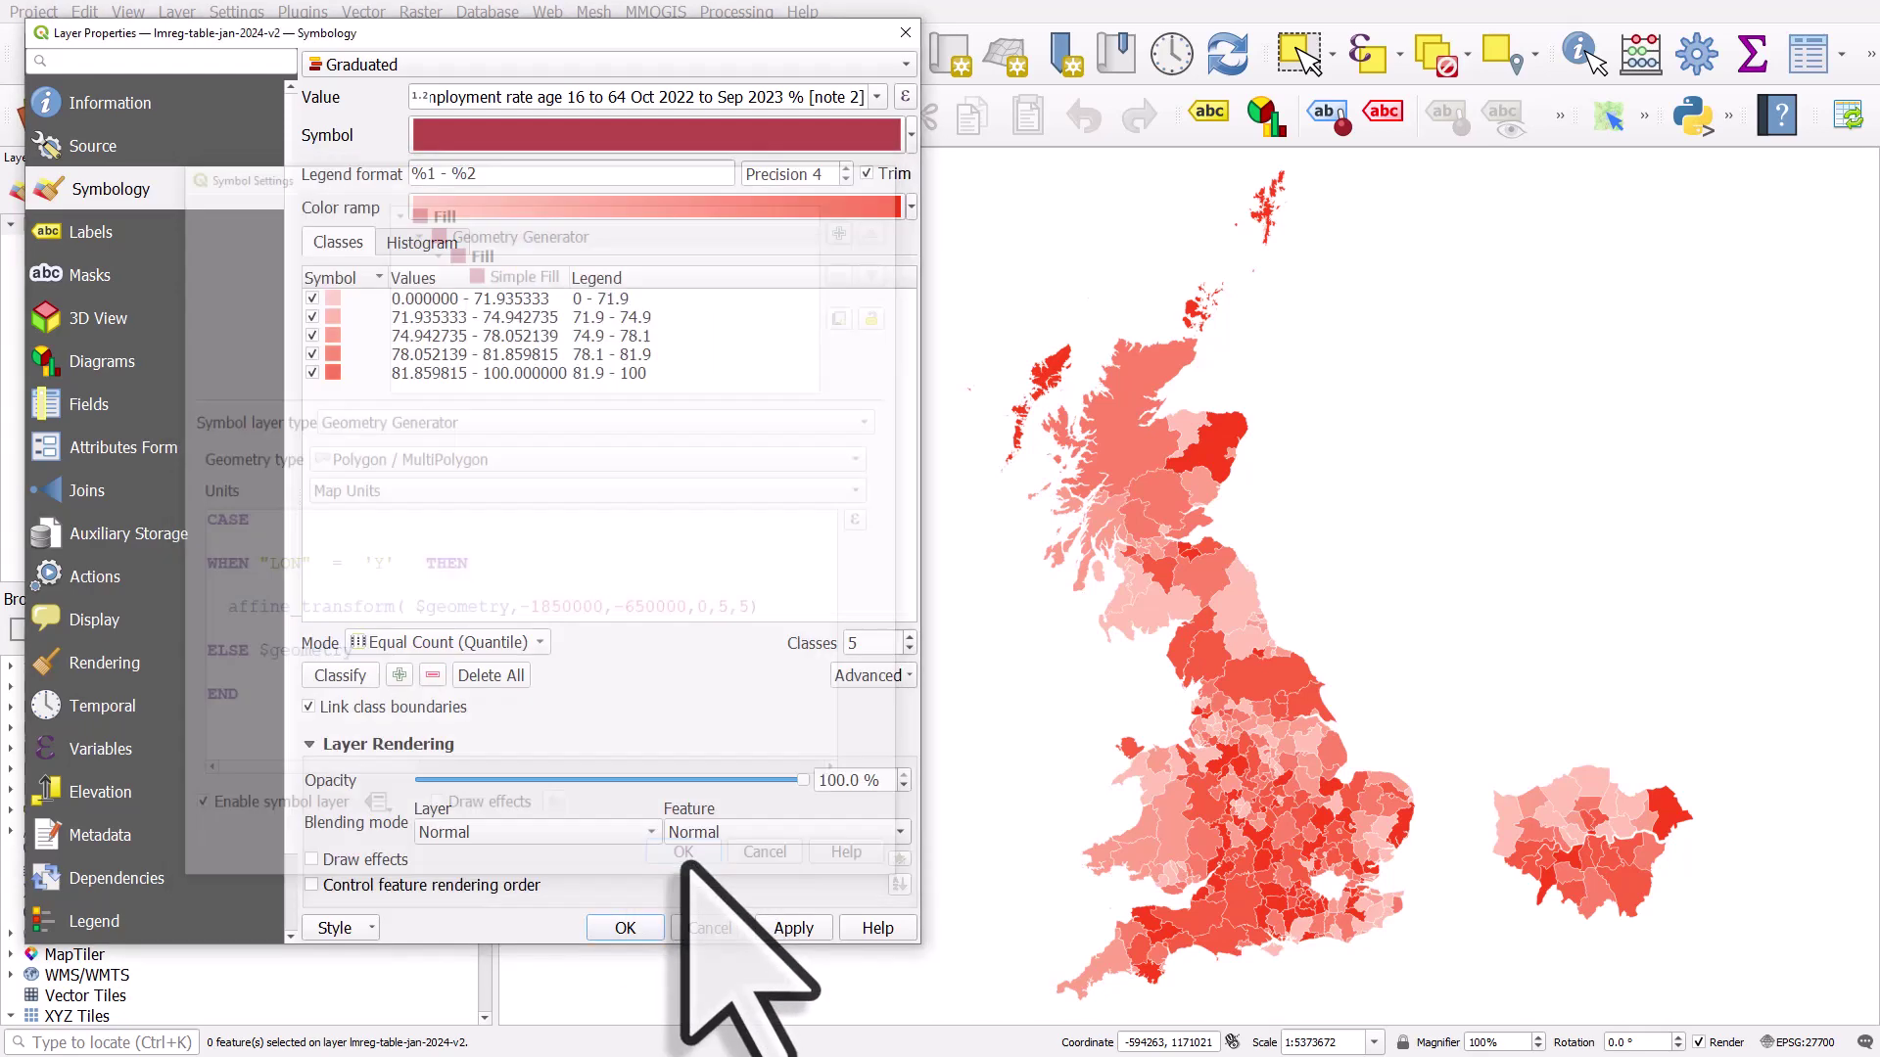
click(795, 933)
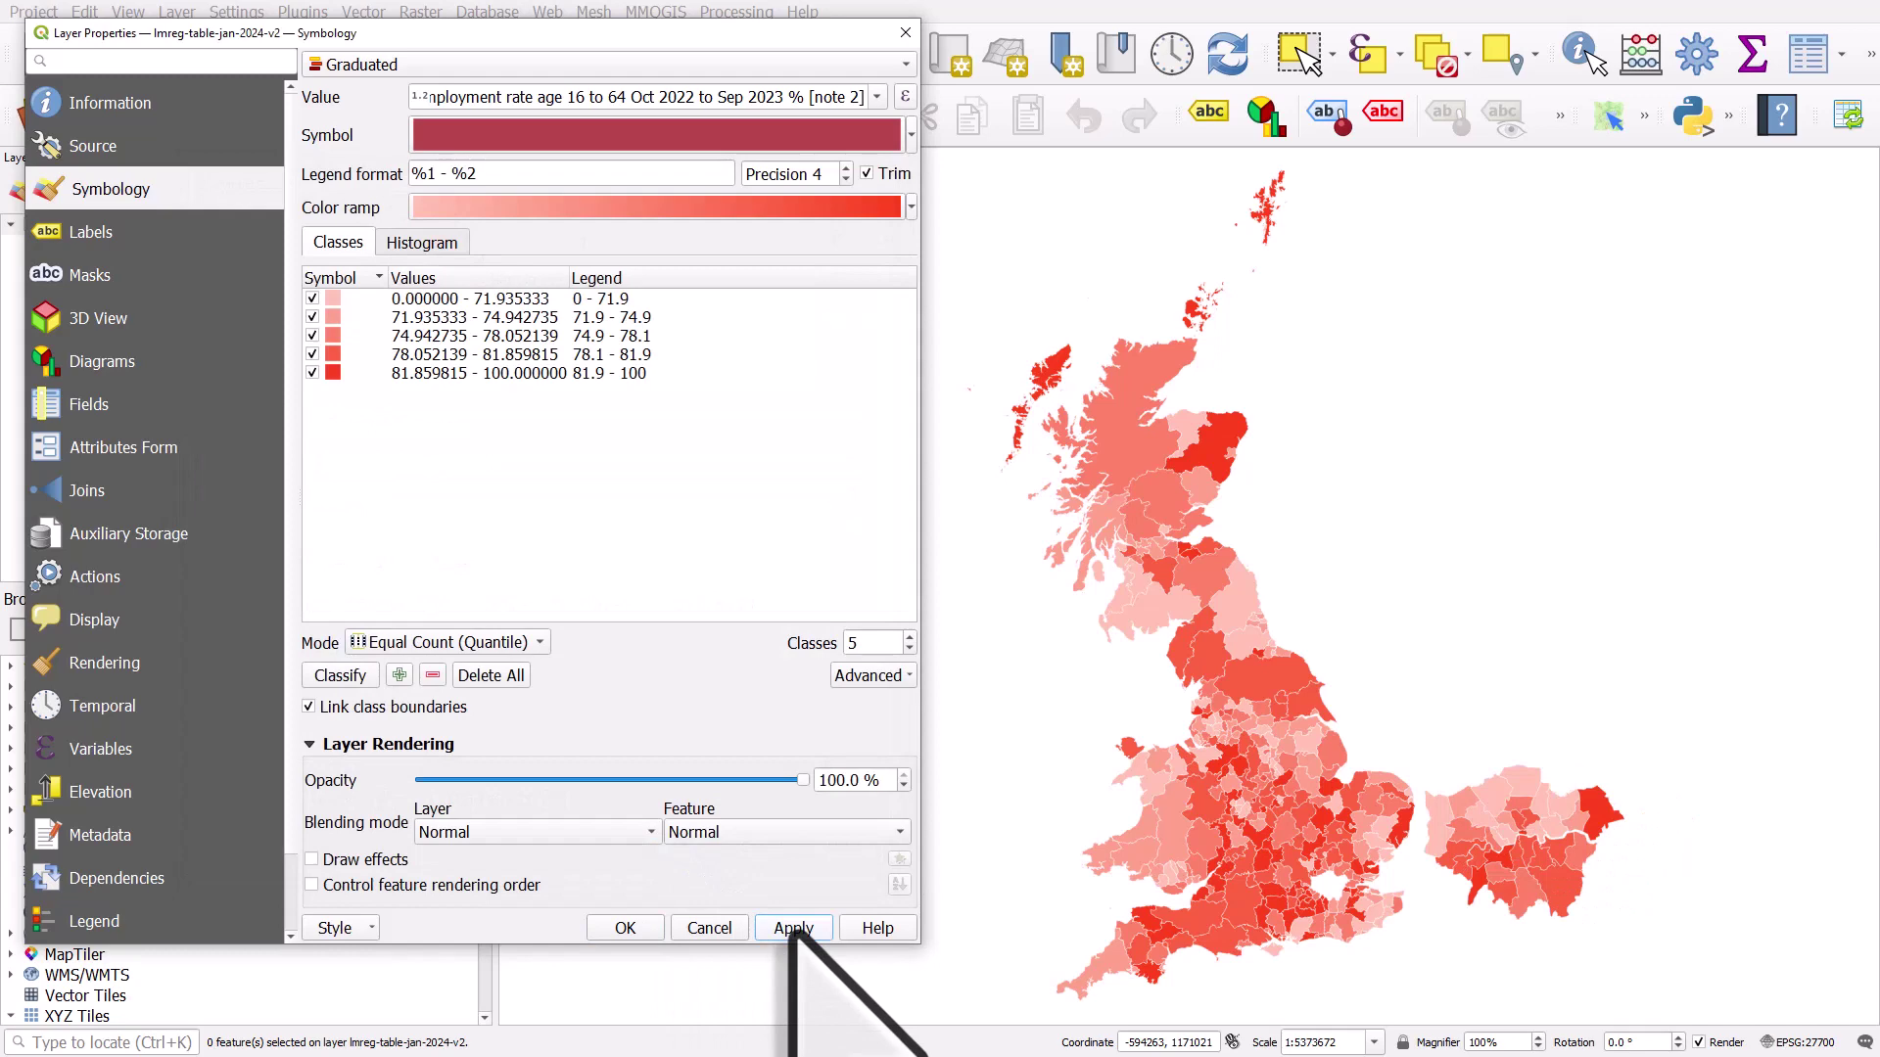
- Set the inset's x offset back to -1750000 and confirm the expression
click(911, 135)
click(631, 175)
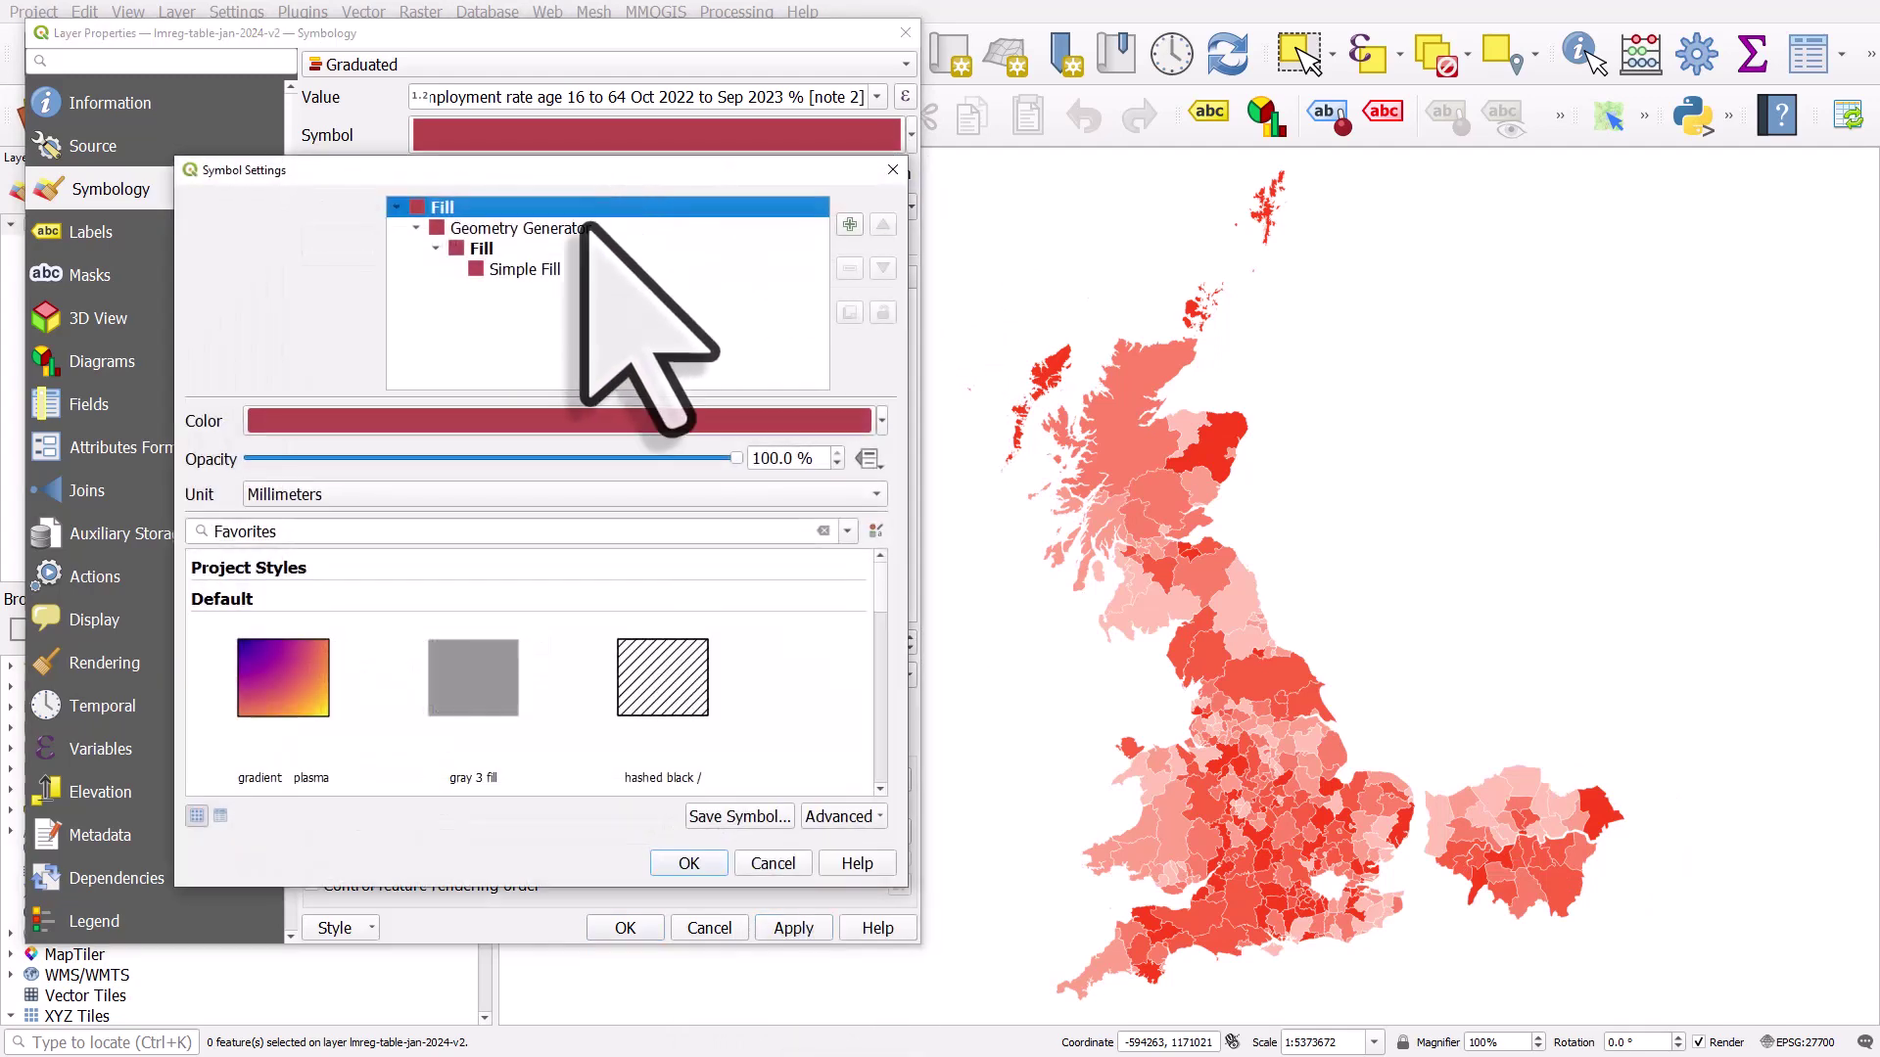
click(580, 228)
drag(553, 610, 542, 612)
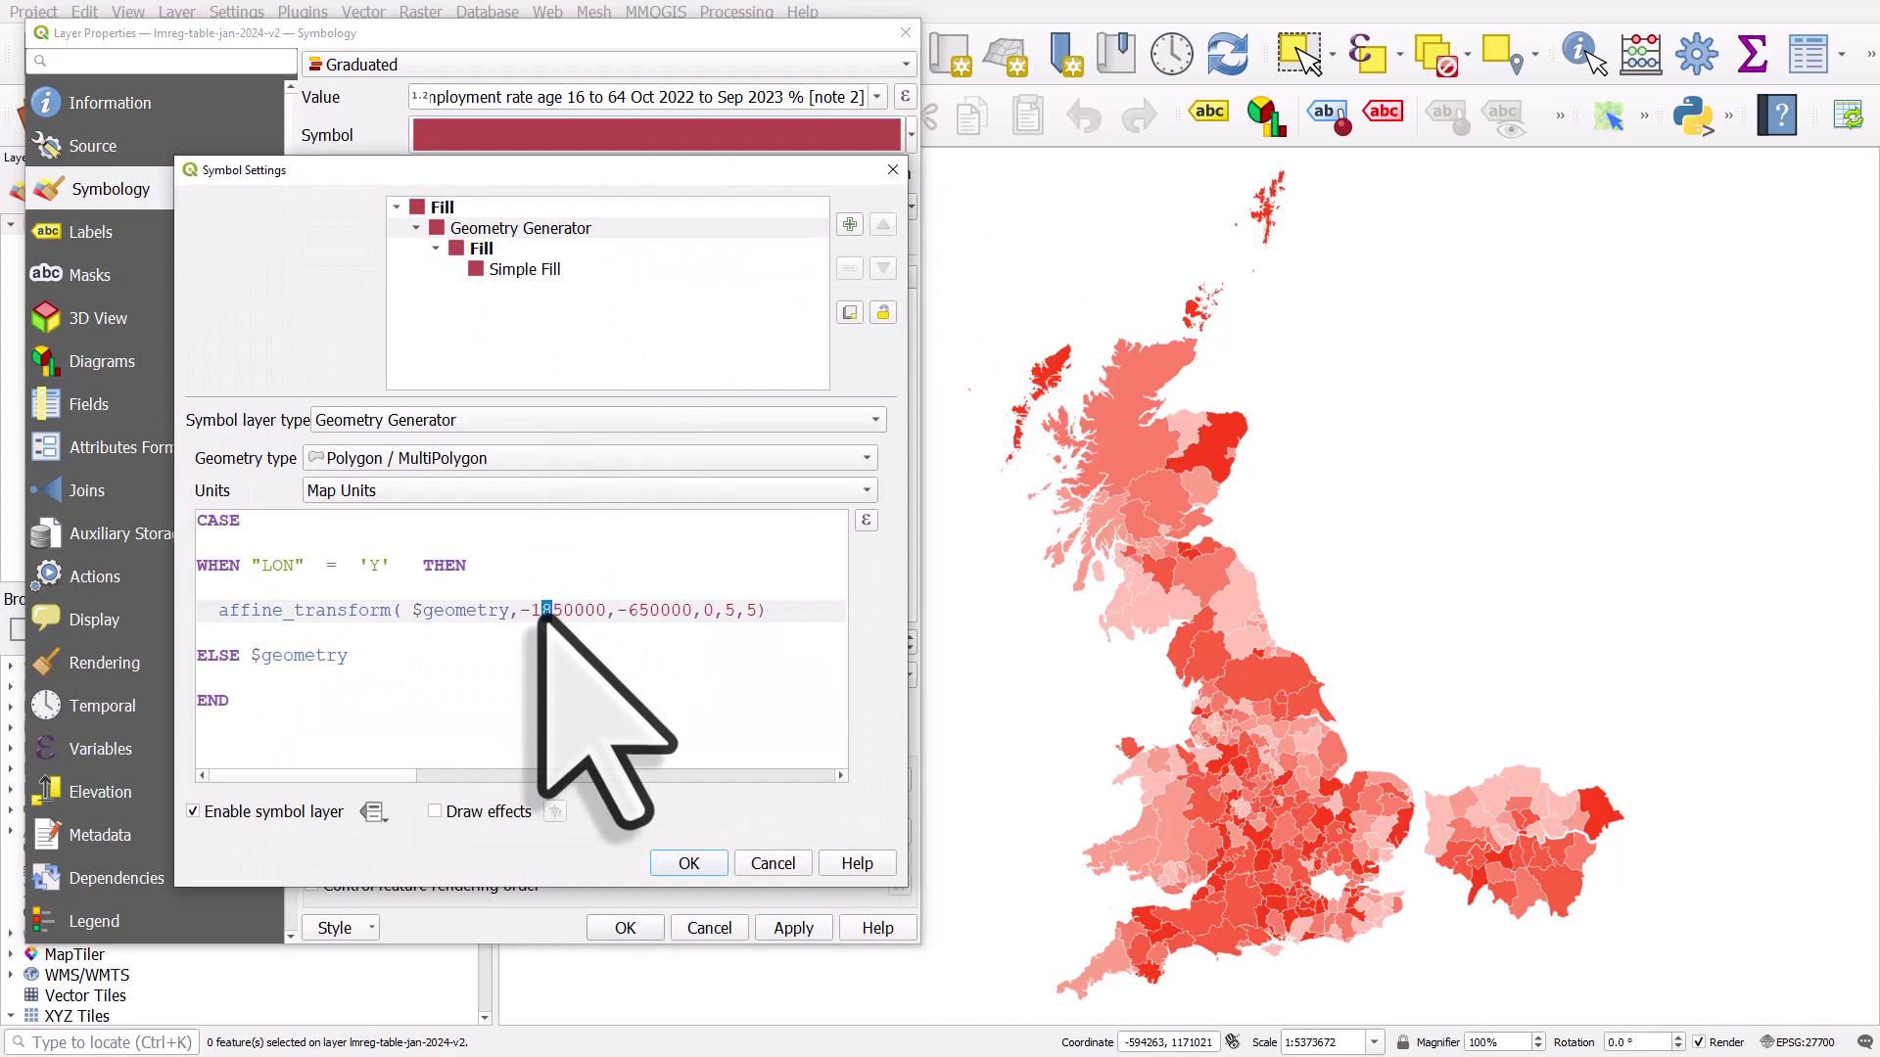
text(7)
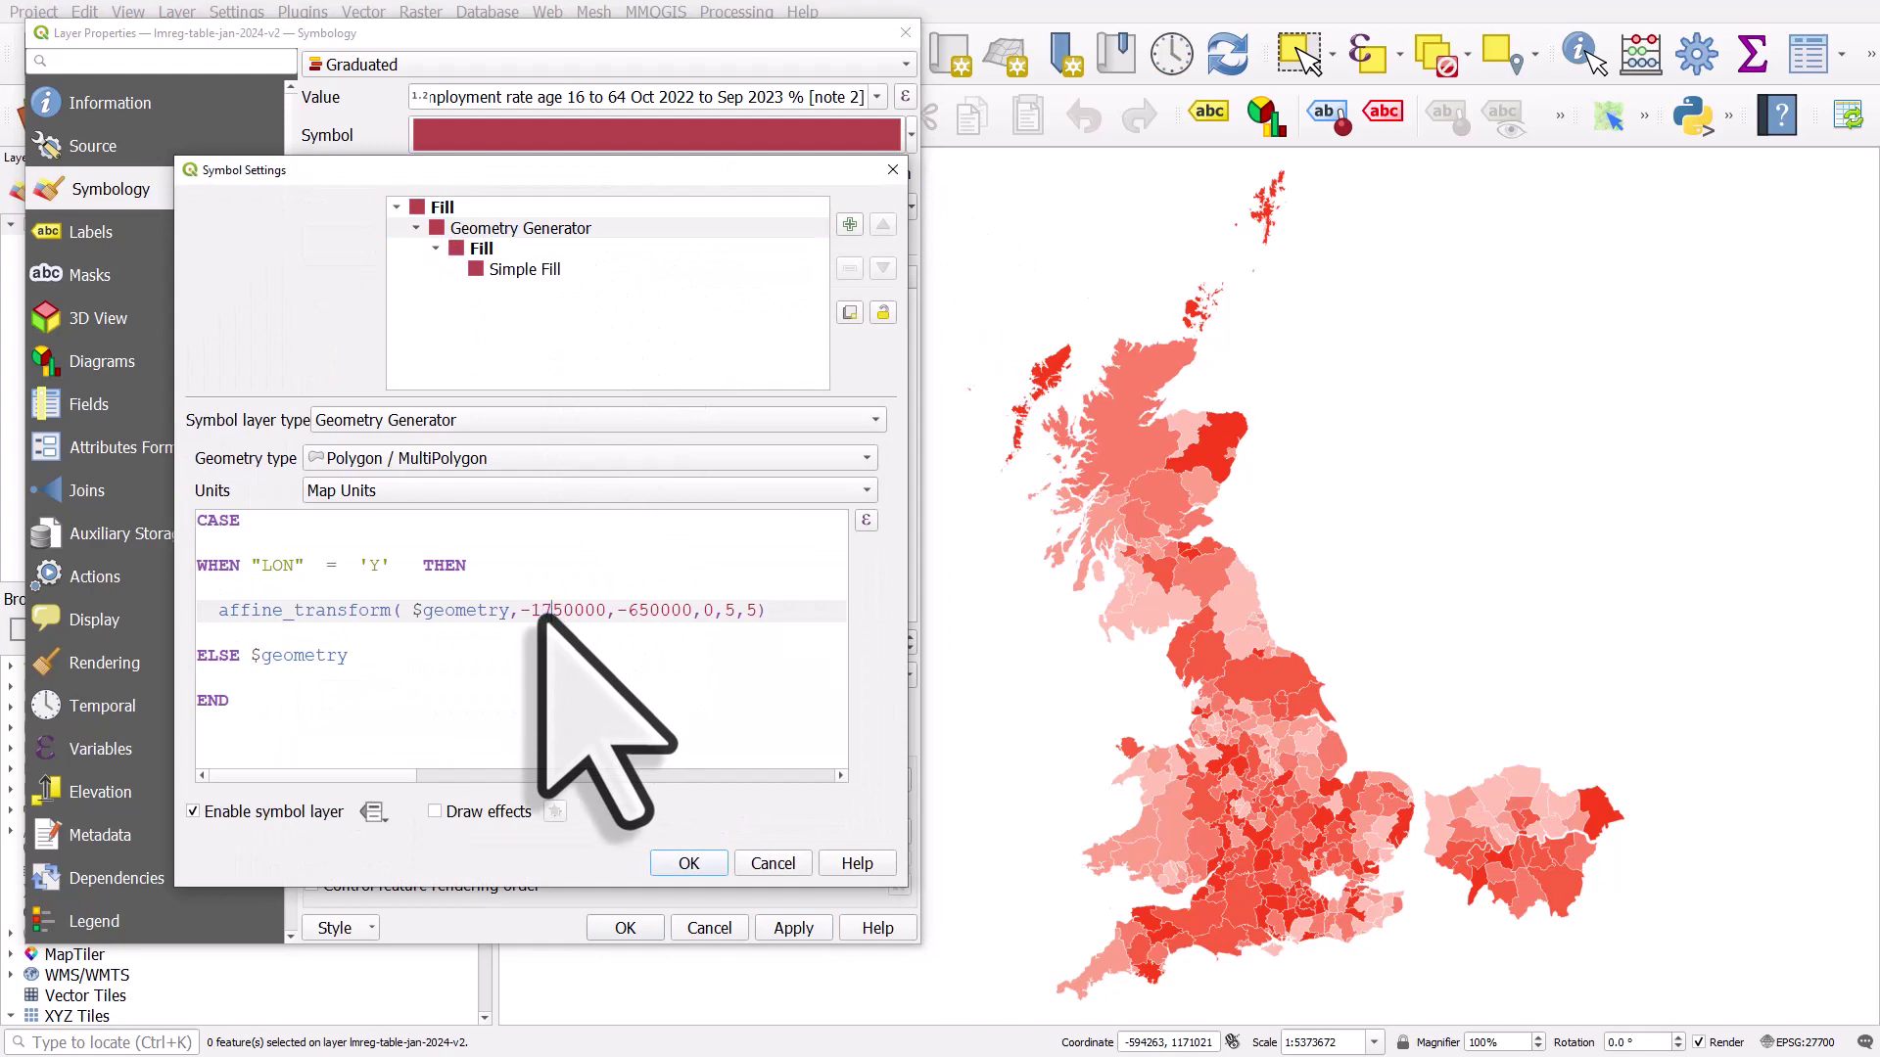
click(706, 863)
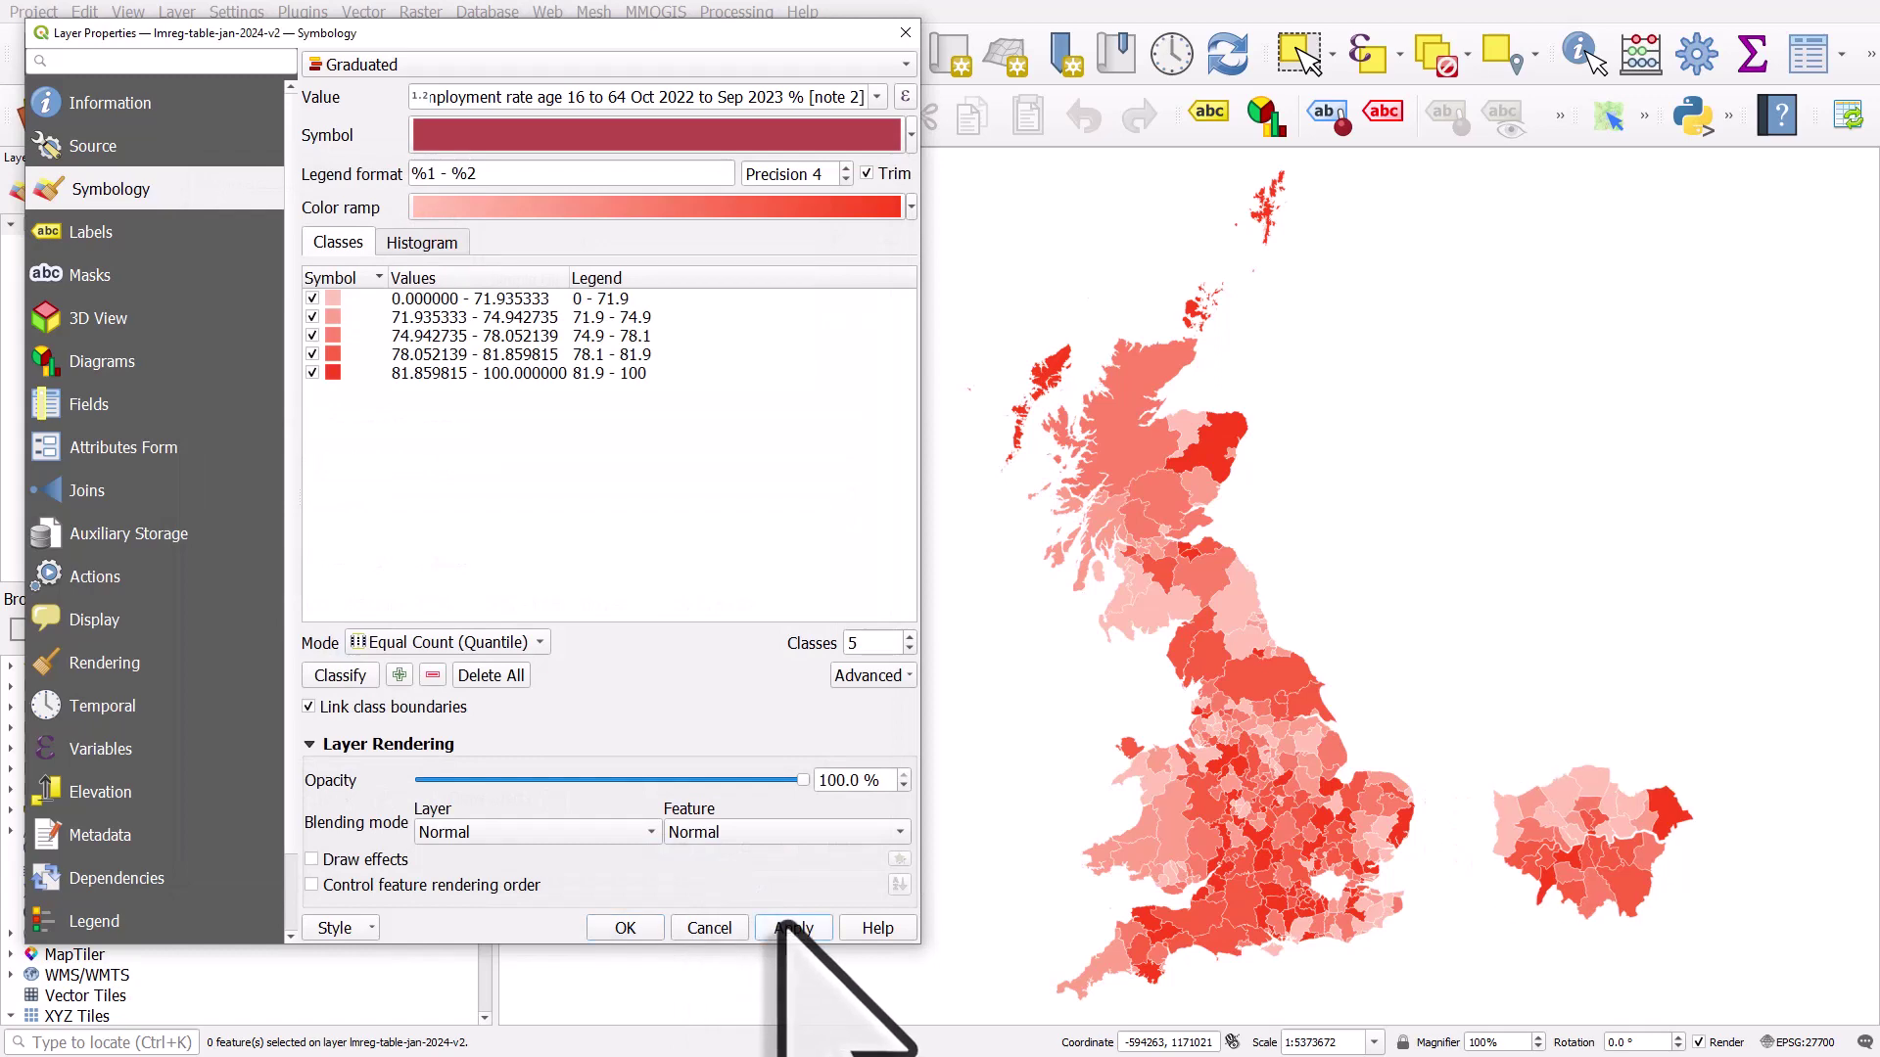
- Change the London inset's affine_transform scale factors from 5,5 to 4,4 and apply
click(911, 135)
click(675, 161)
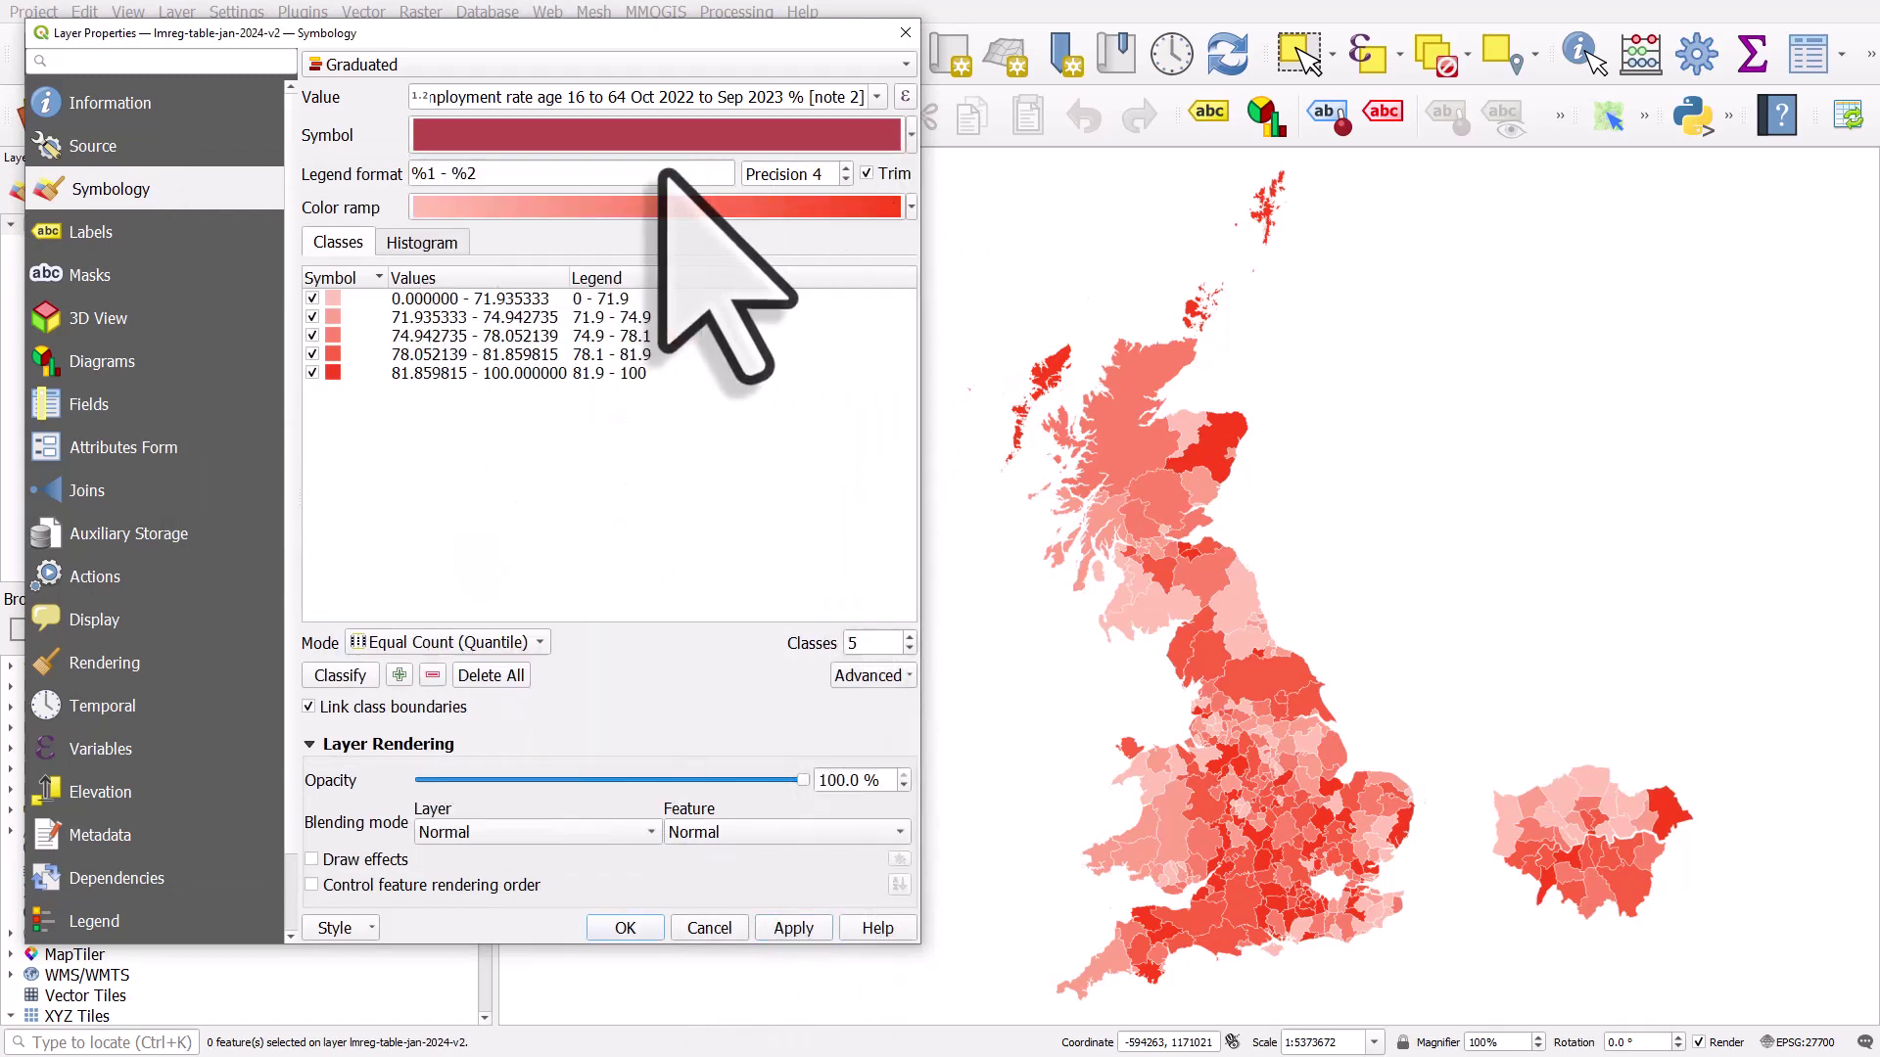
click(566, 227)
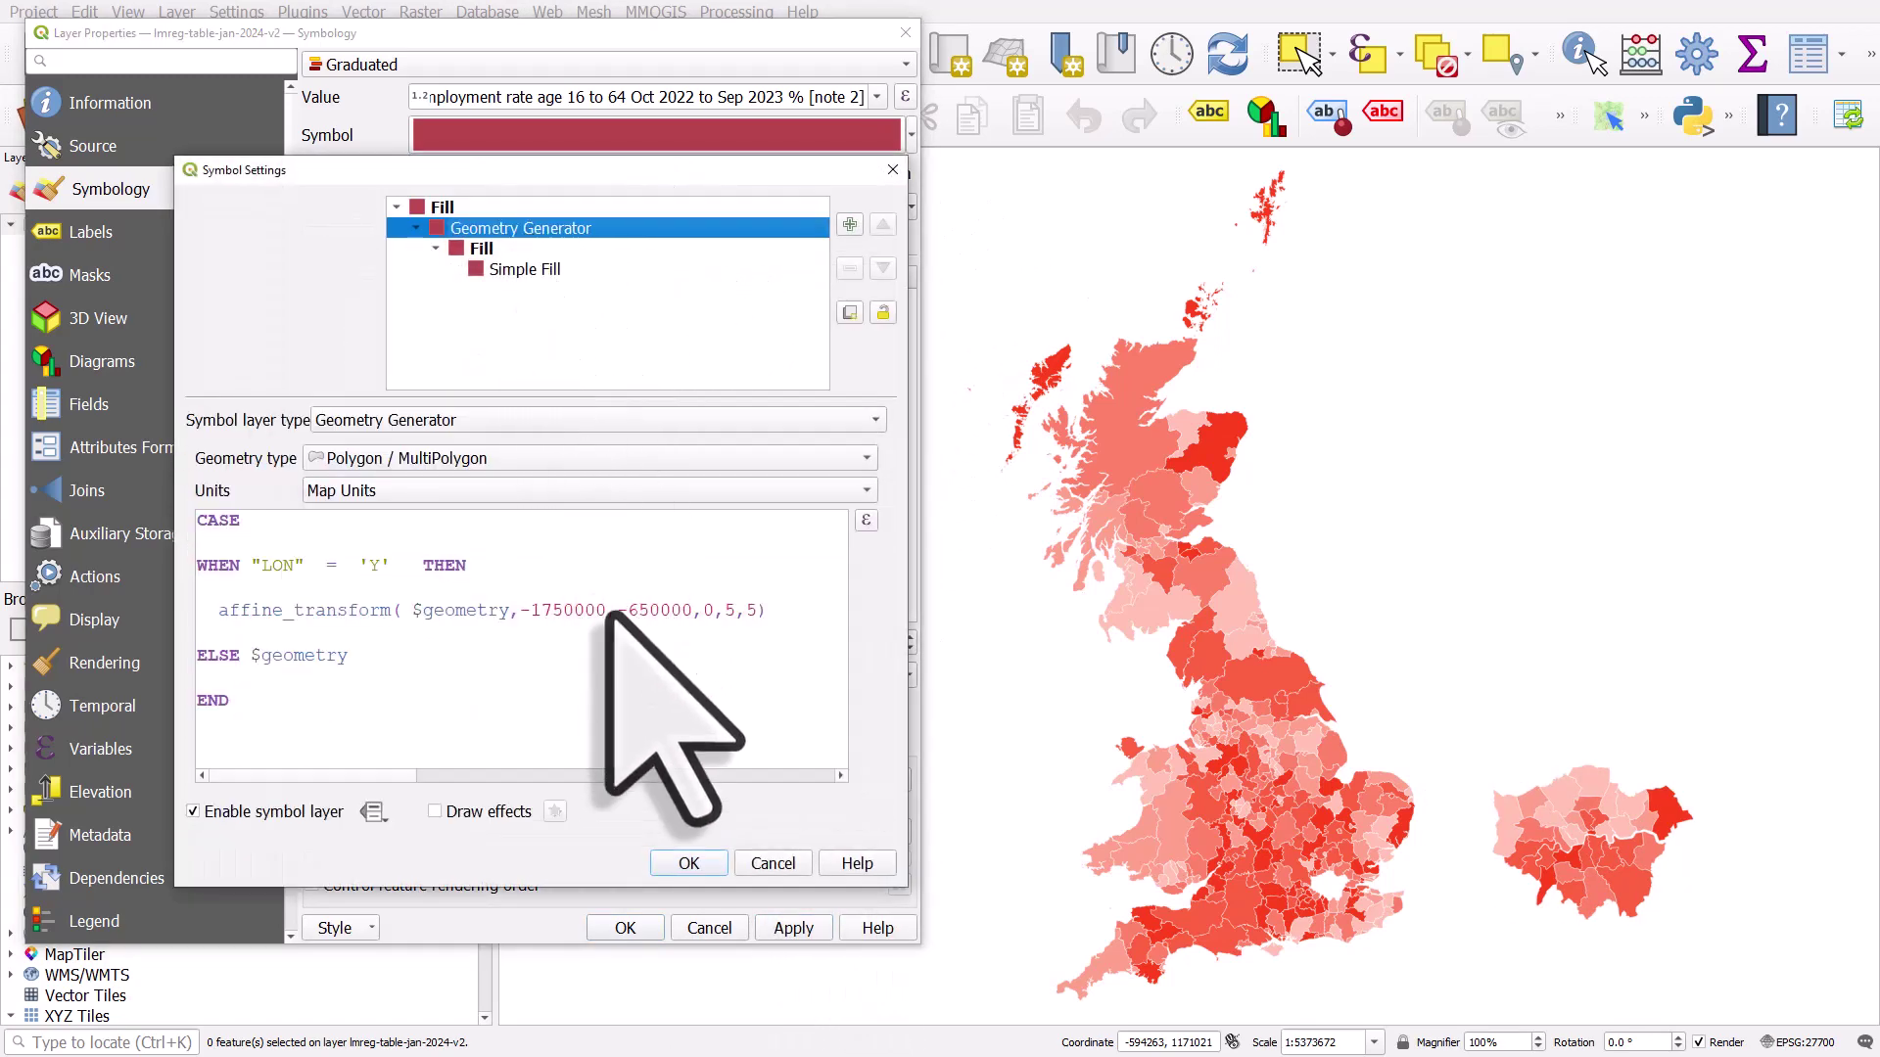
double_click(728, 610)
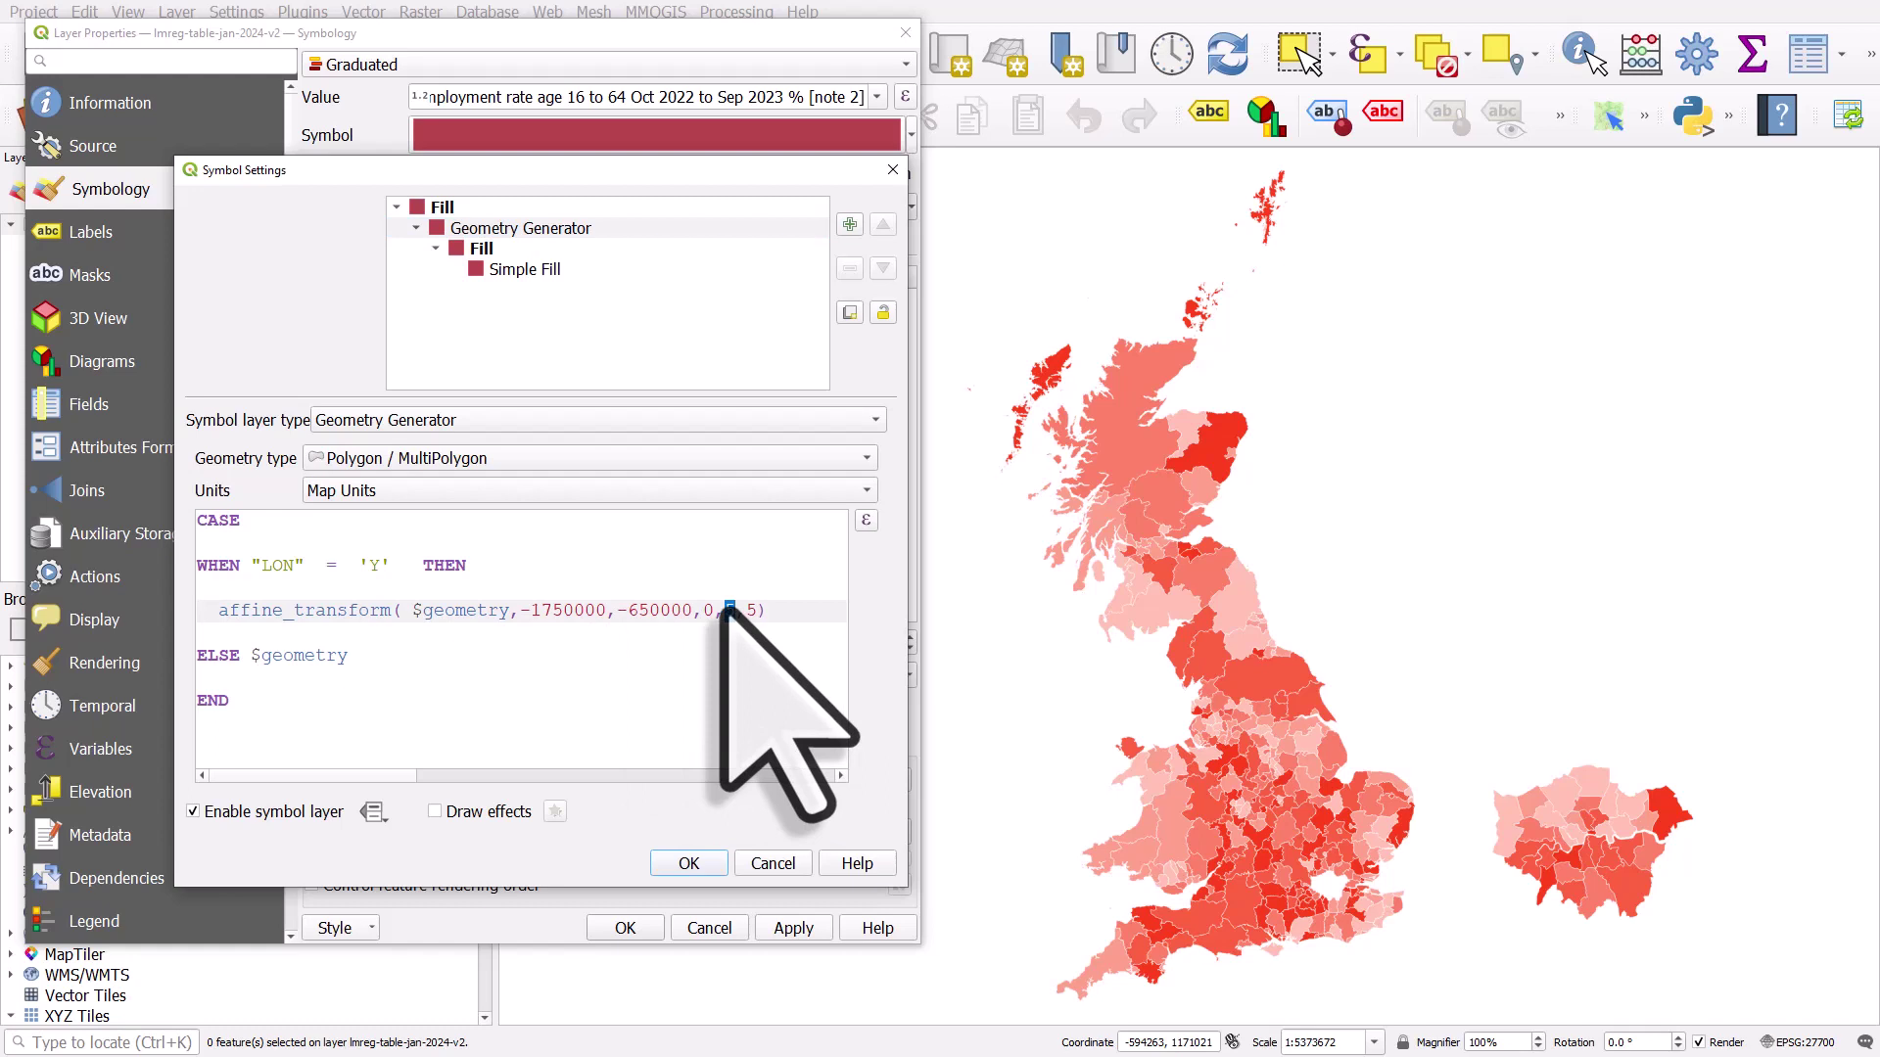
text(4)
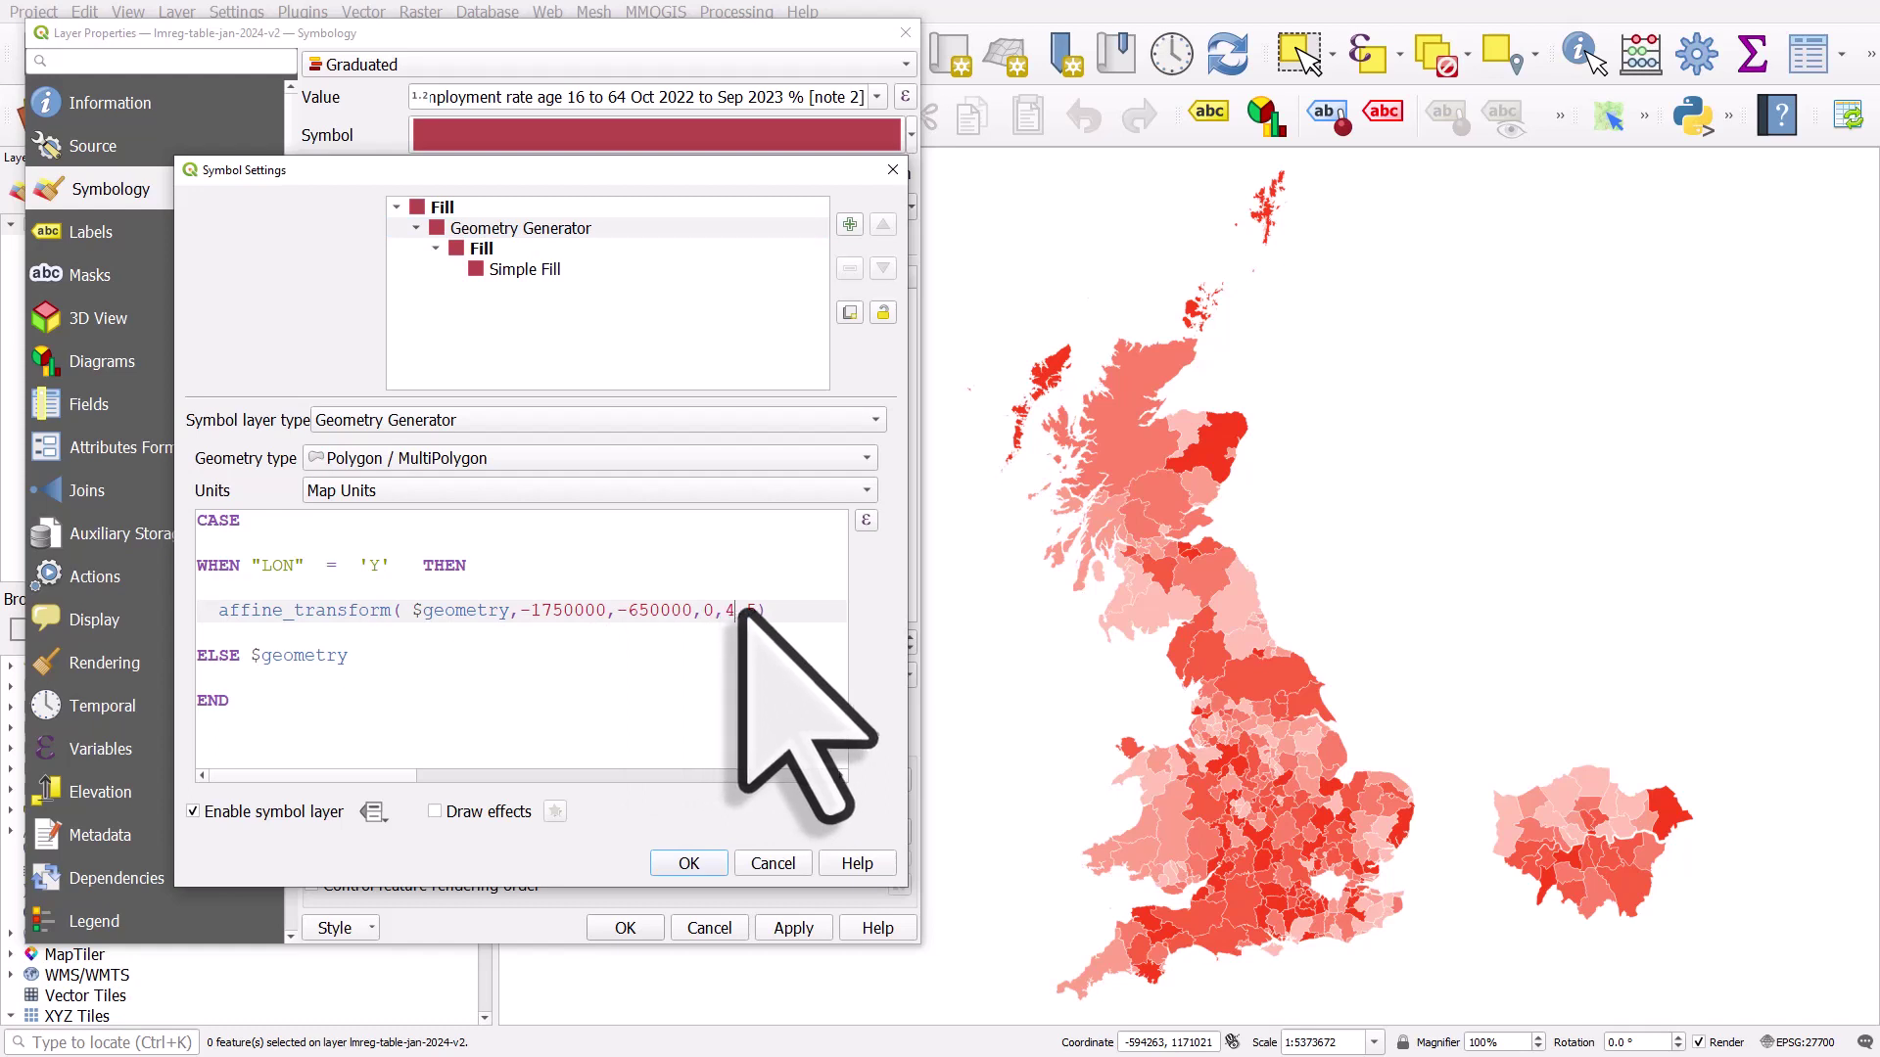
click(759, 610)
key(BackSpace)
text(4)
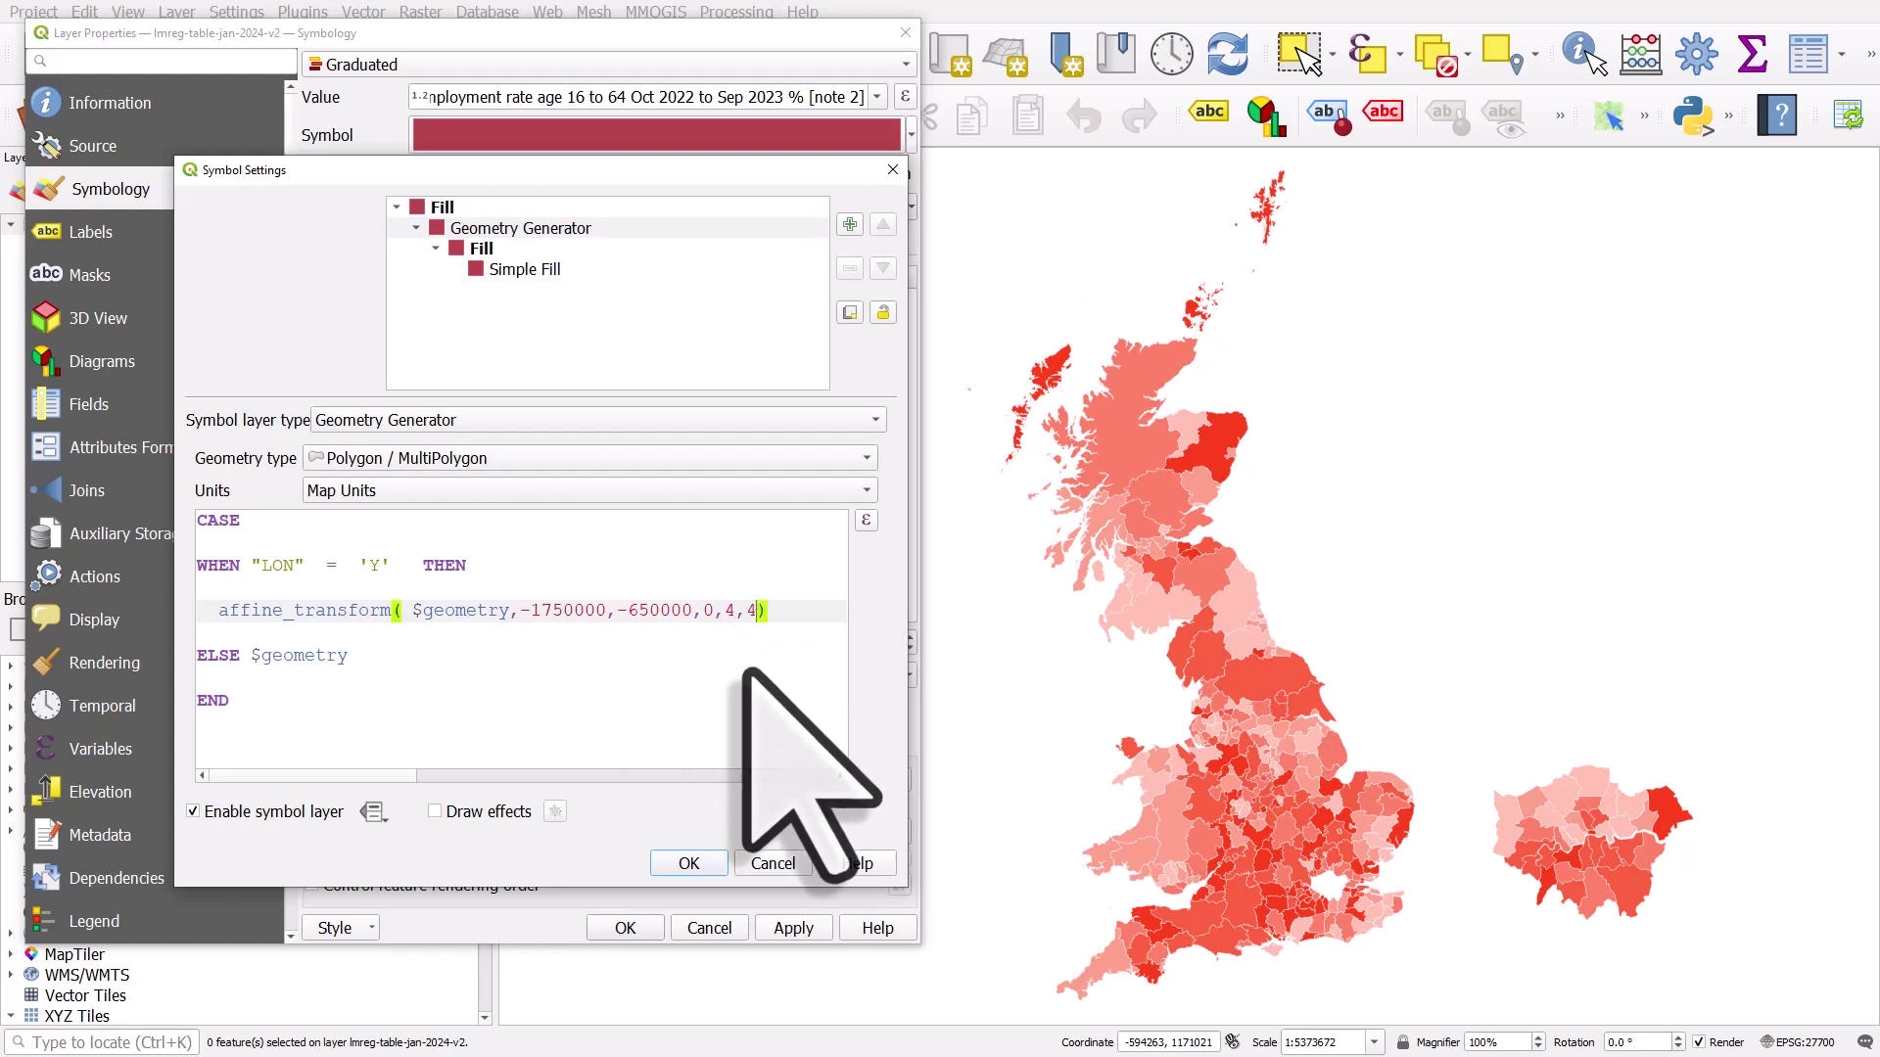
click(689, 862)
click(795, 927)
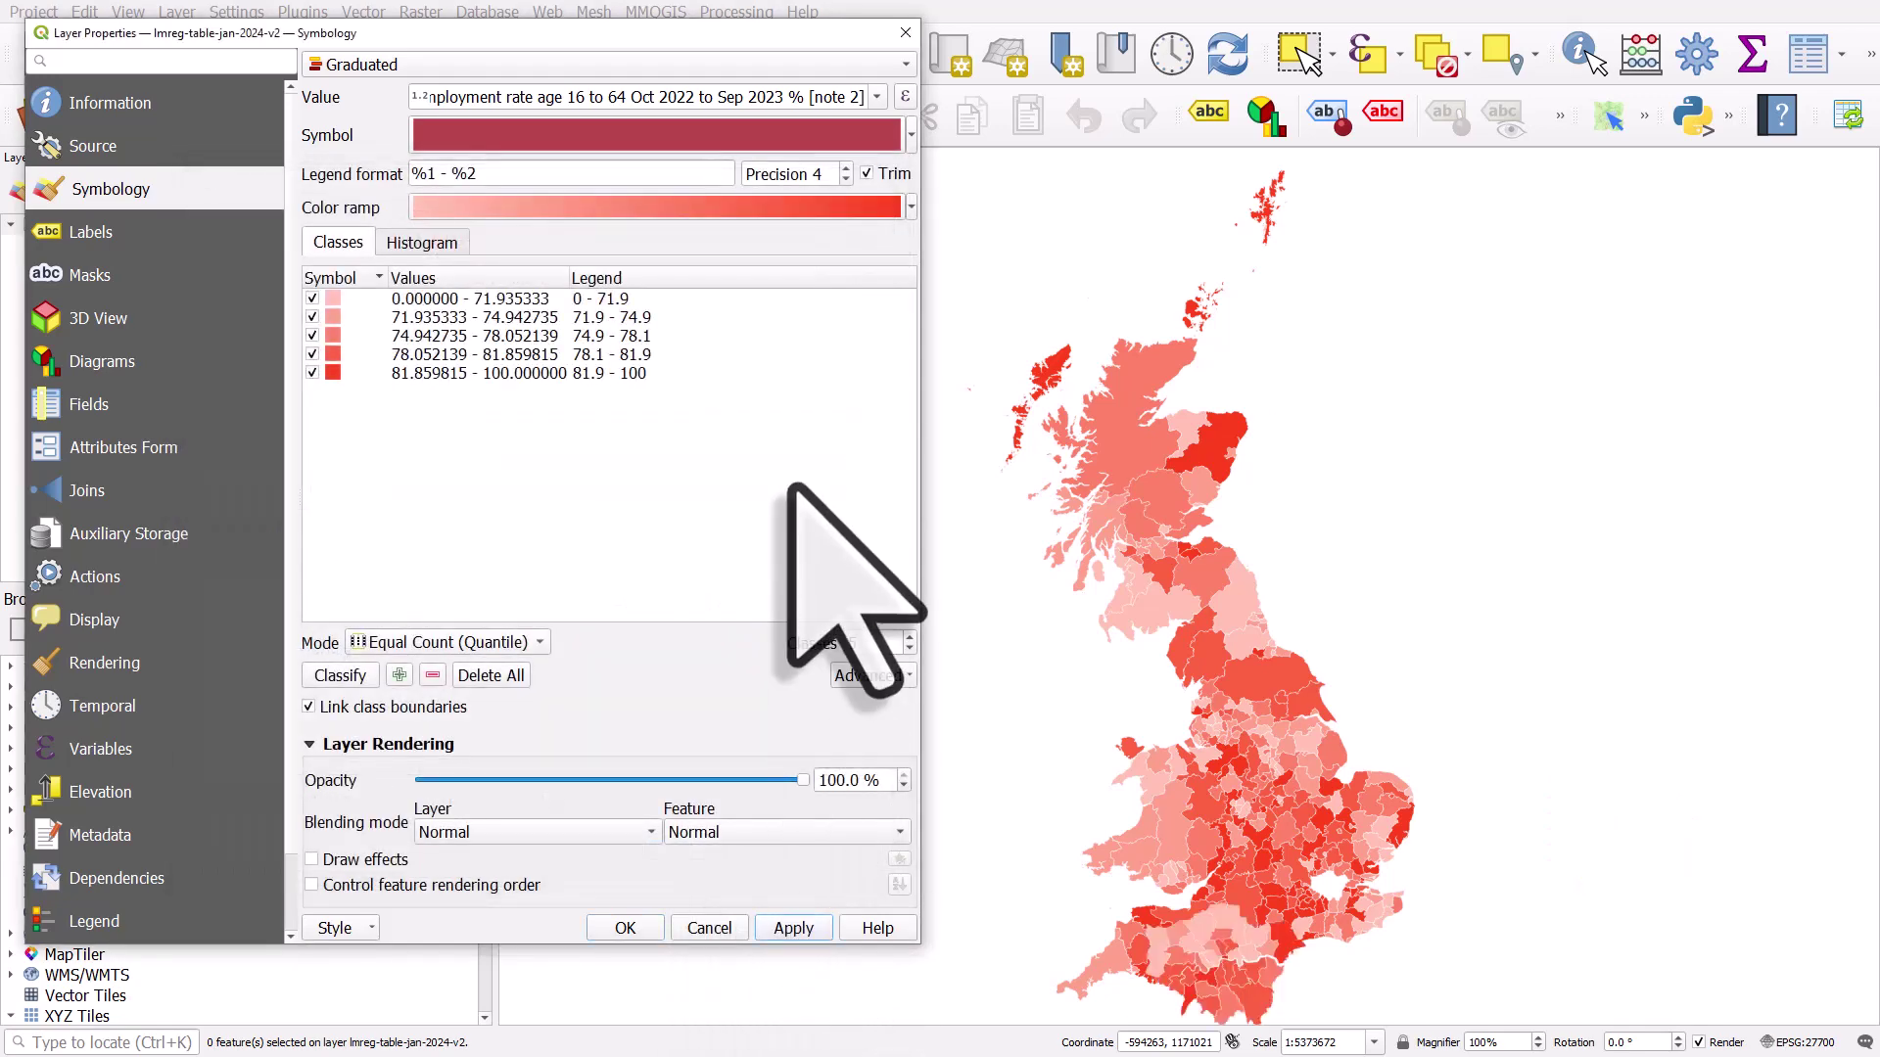
- Shift the London inset offsets to -1250000 and -450000 and redraw the map
click(911, 134)
click(597, 159)
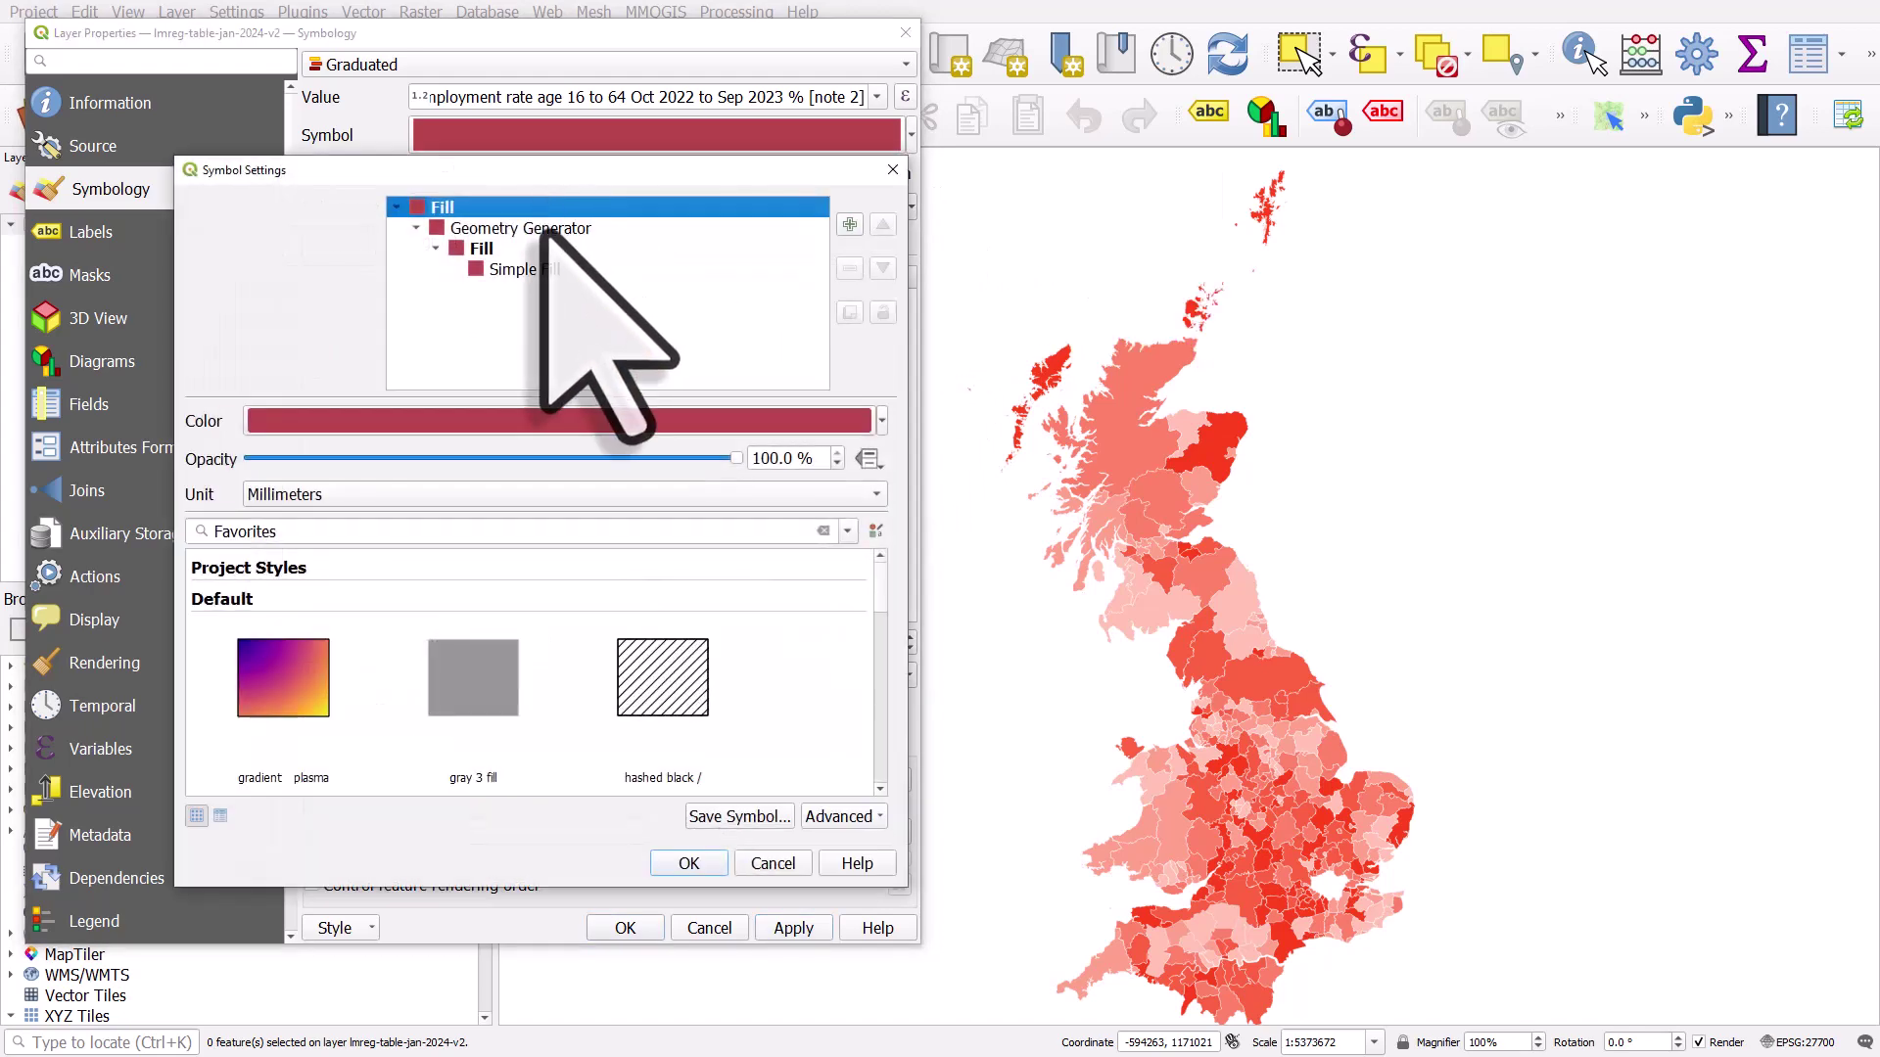
click(544, 231)
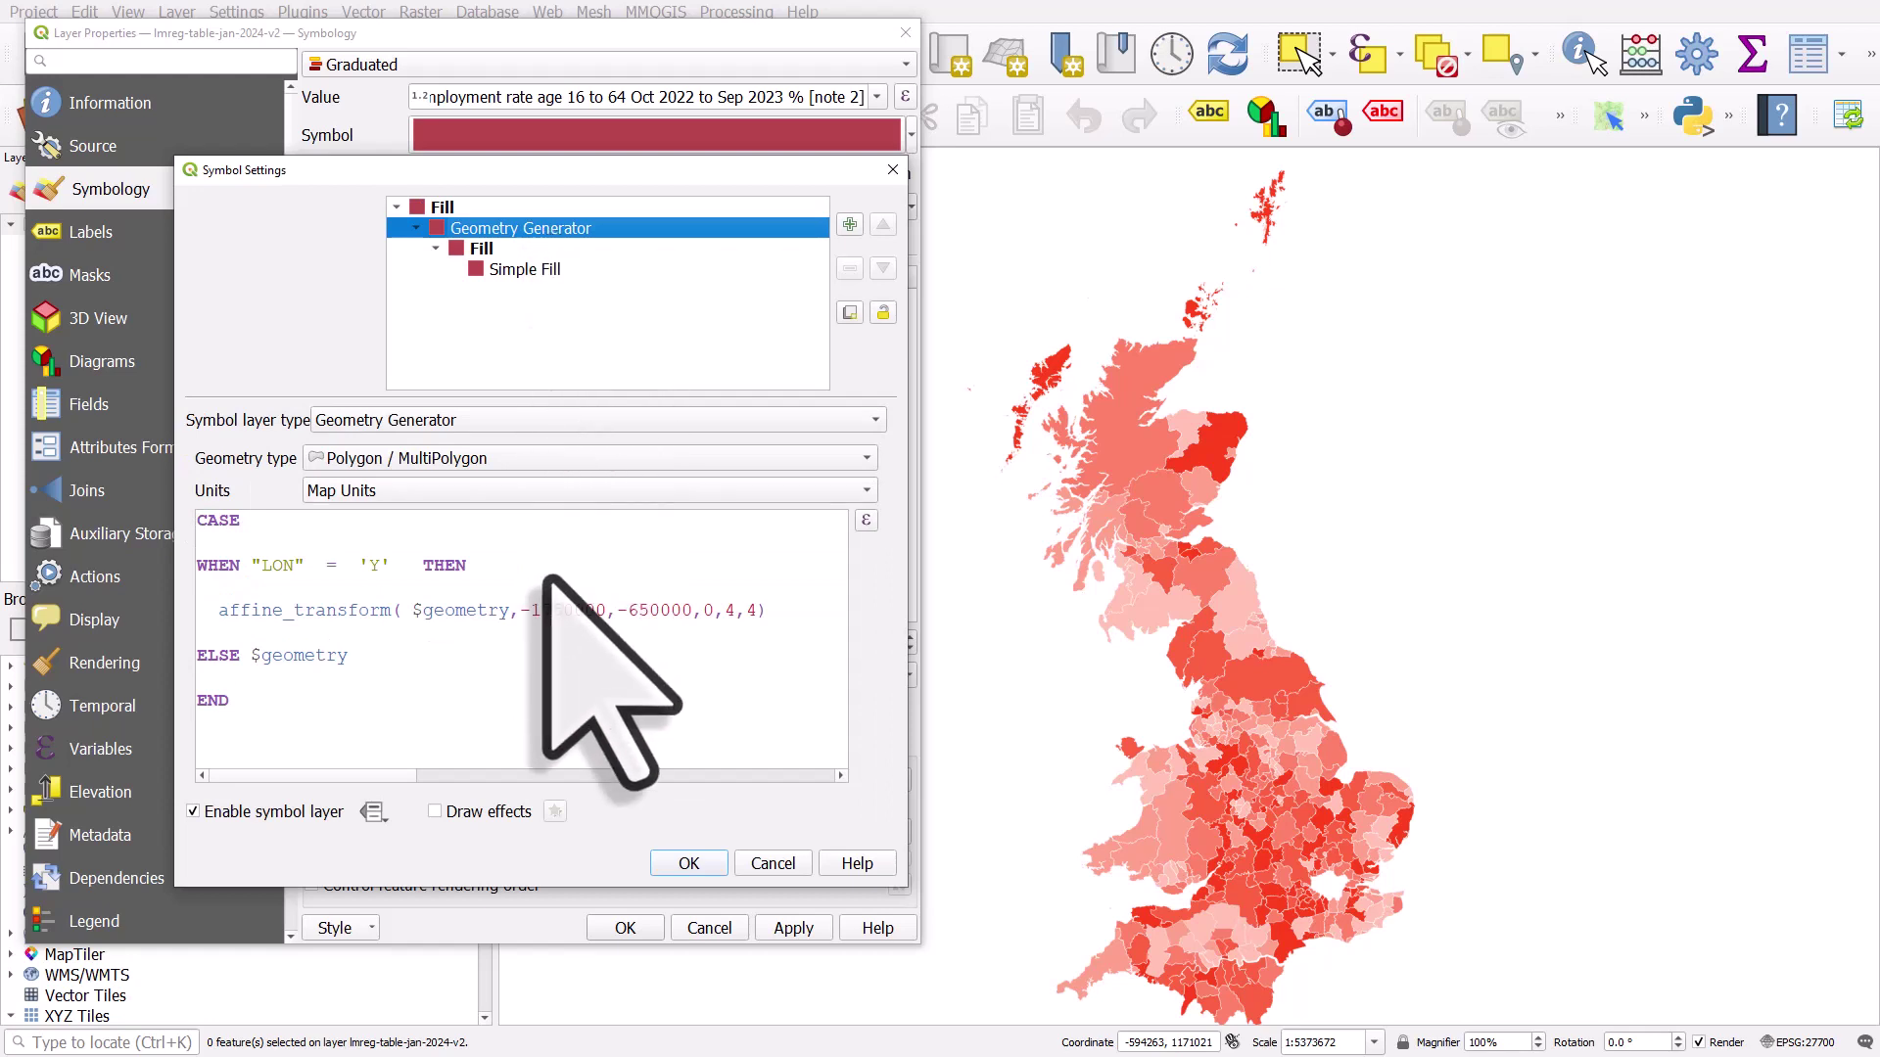
drag(558, 601, 544, 607)
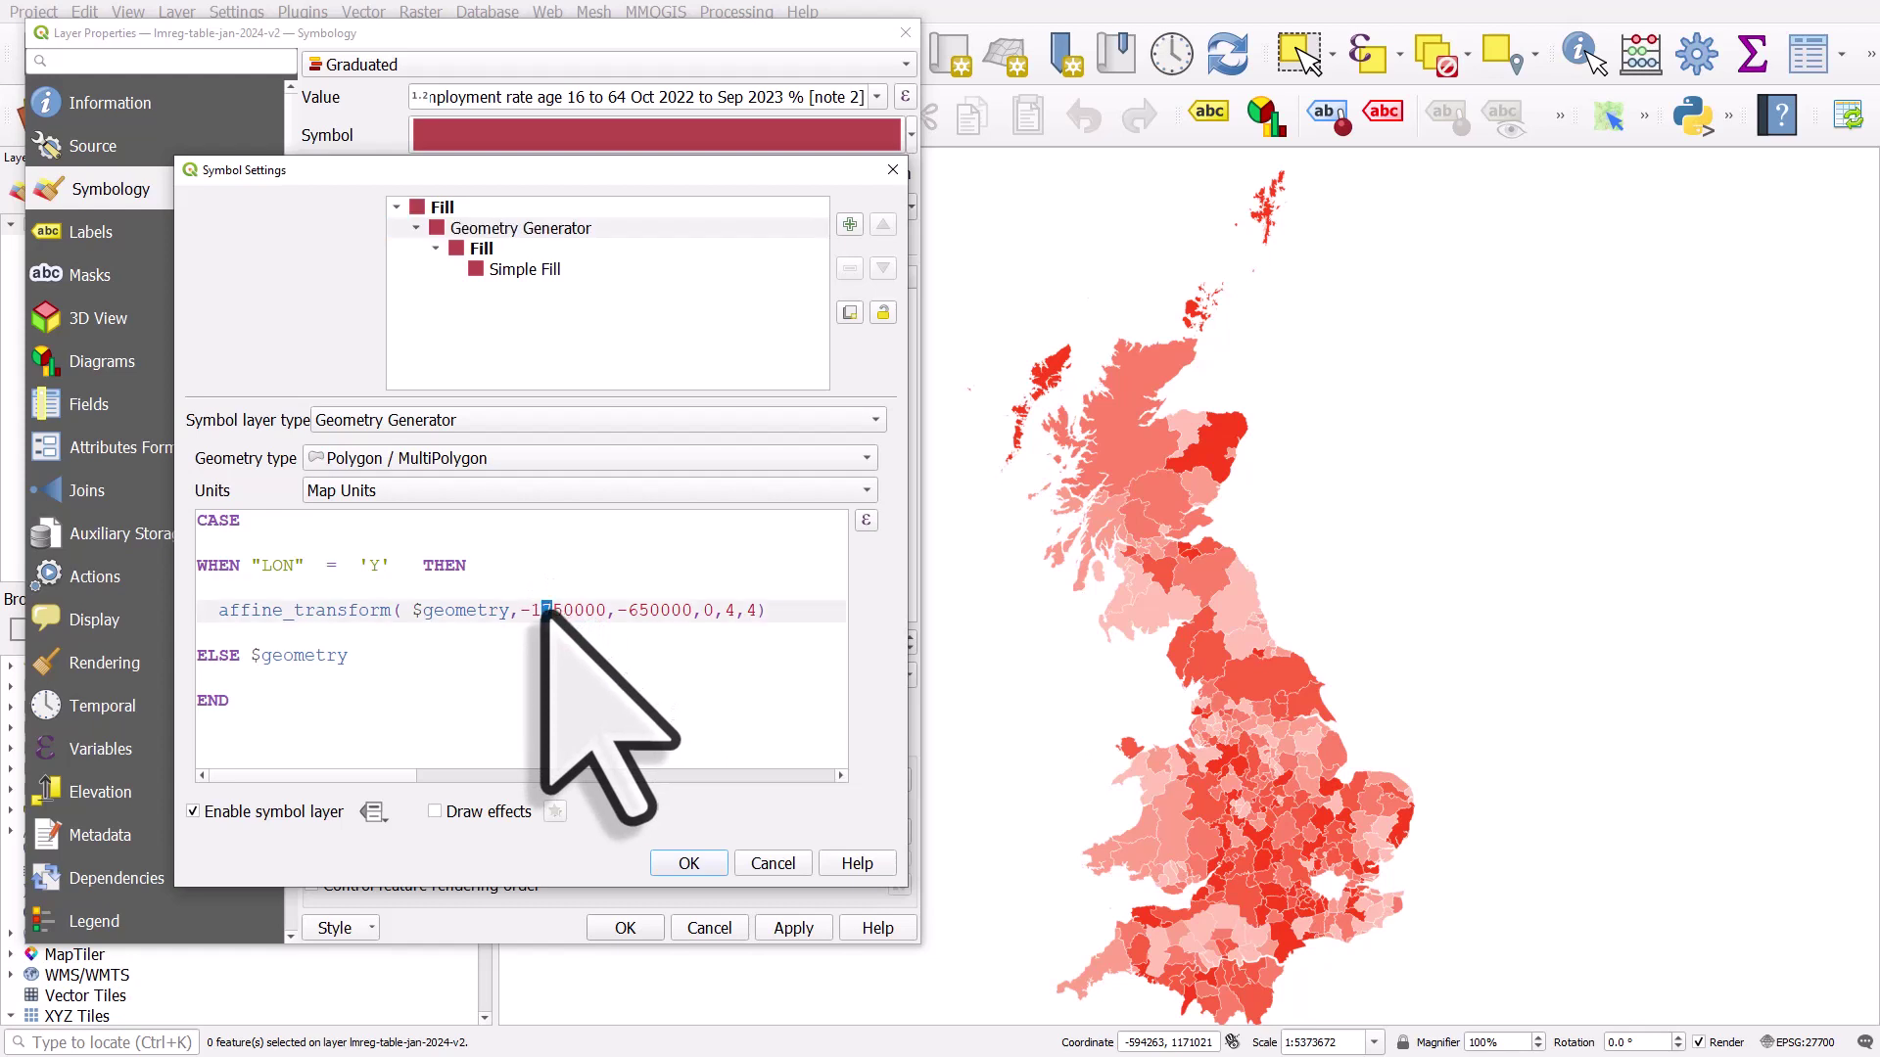
text(2)
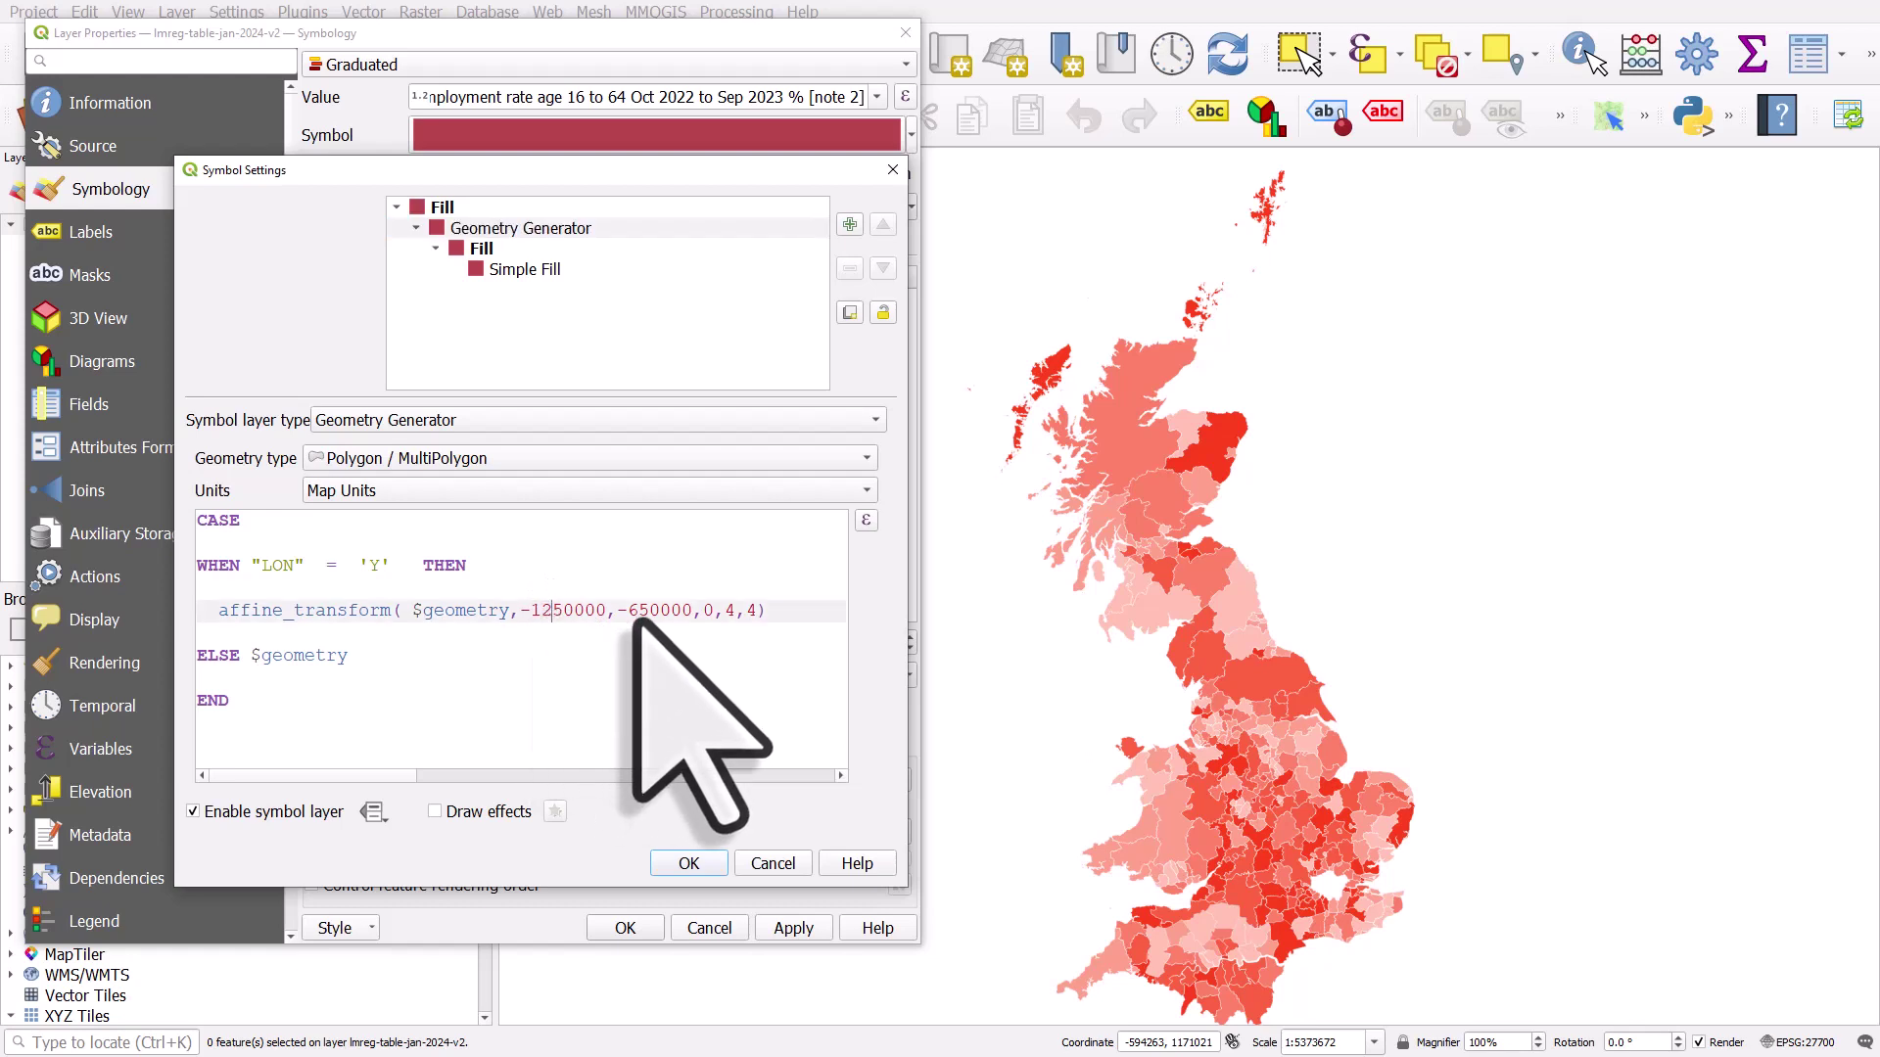
drag(638, 611, 627, 612)
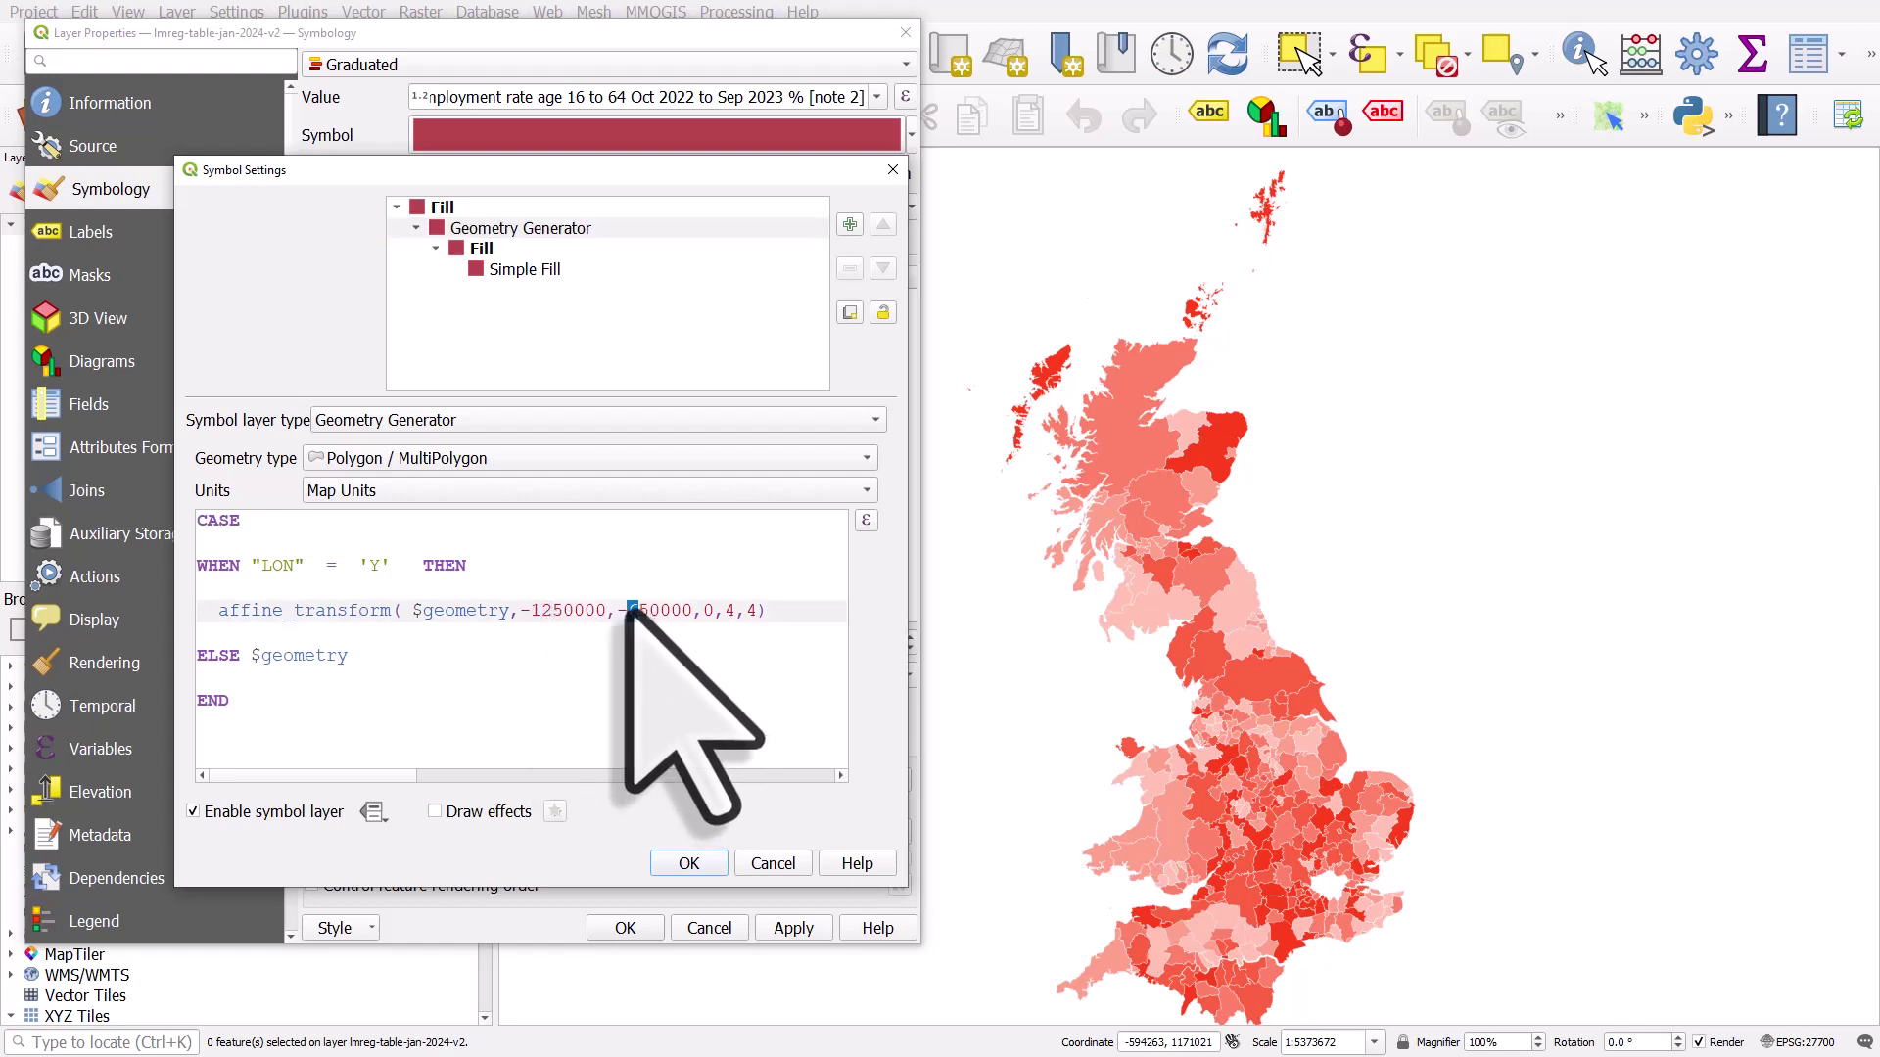
text(4)
click(689, 863)
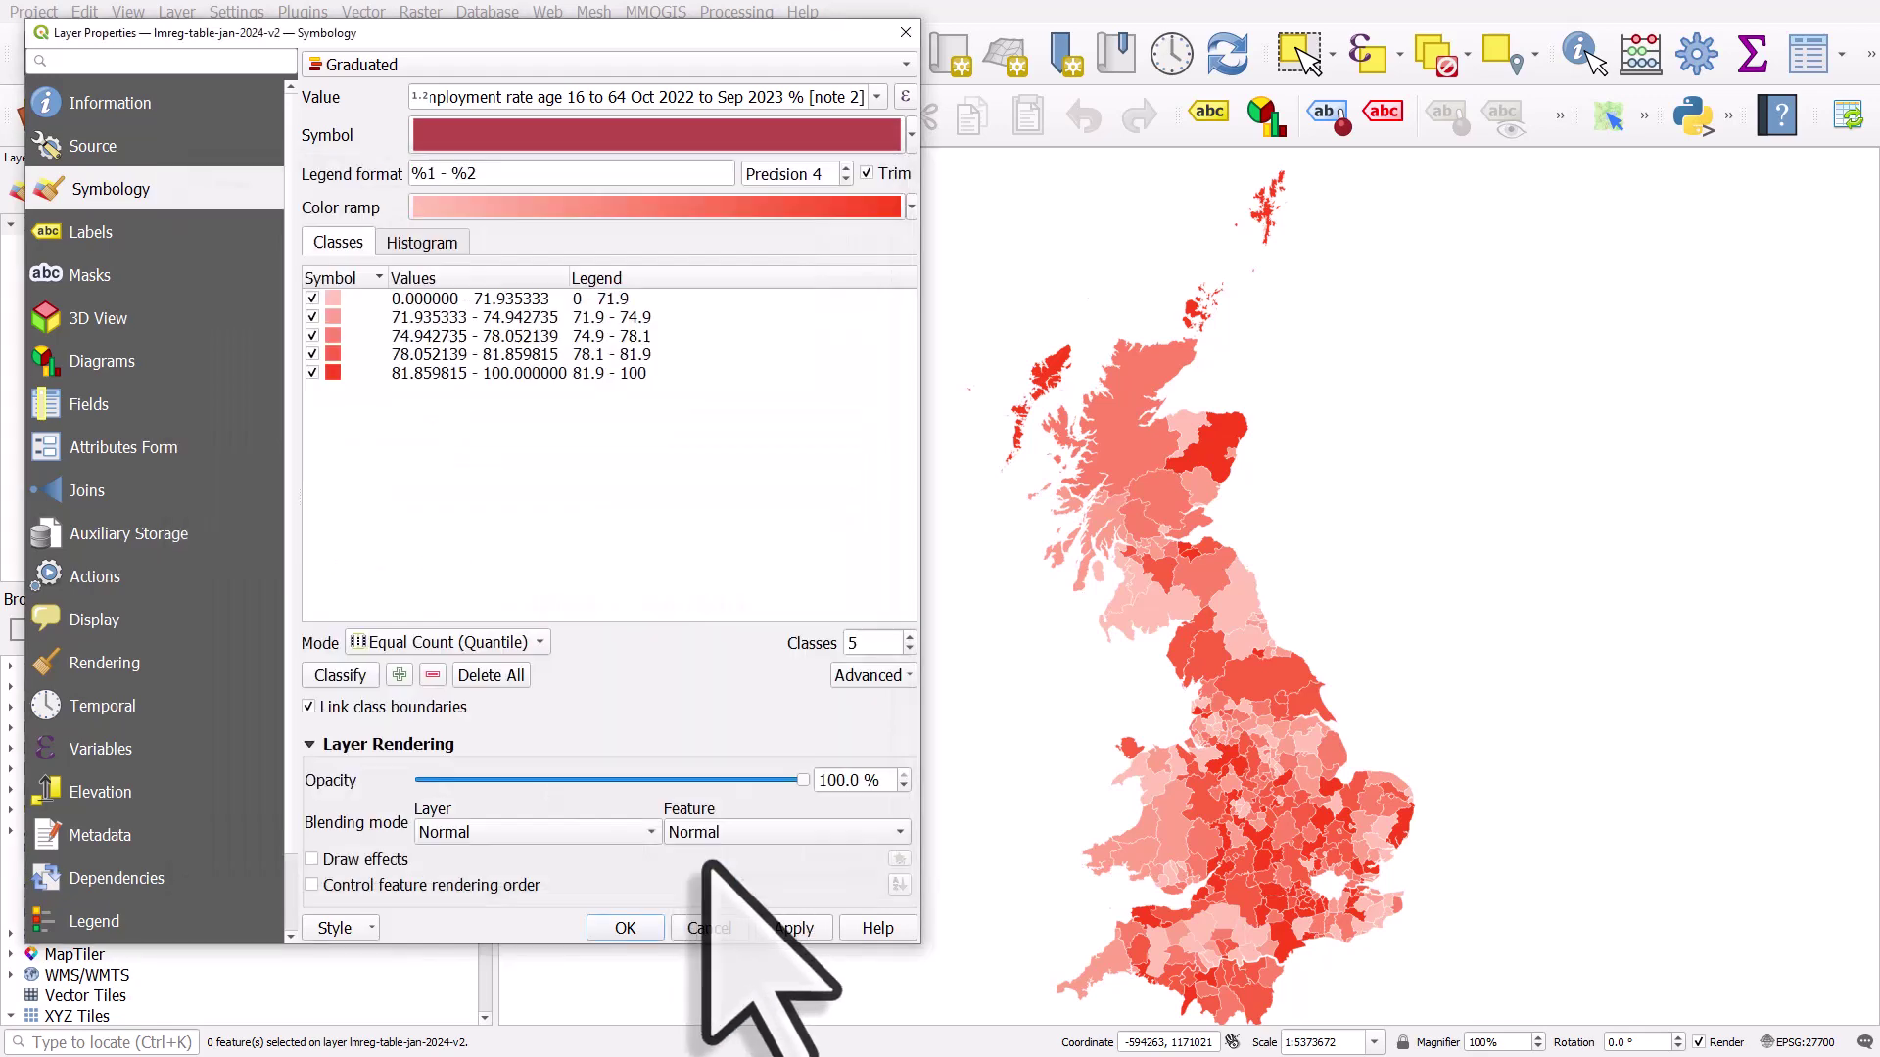
click(789, 928)
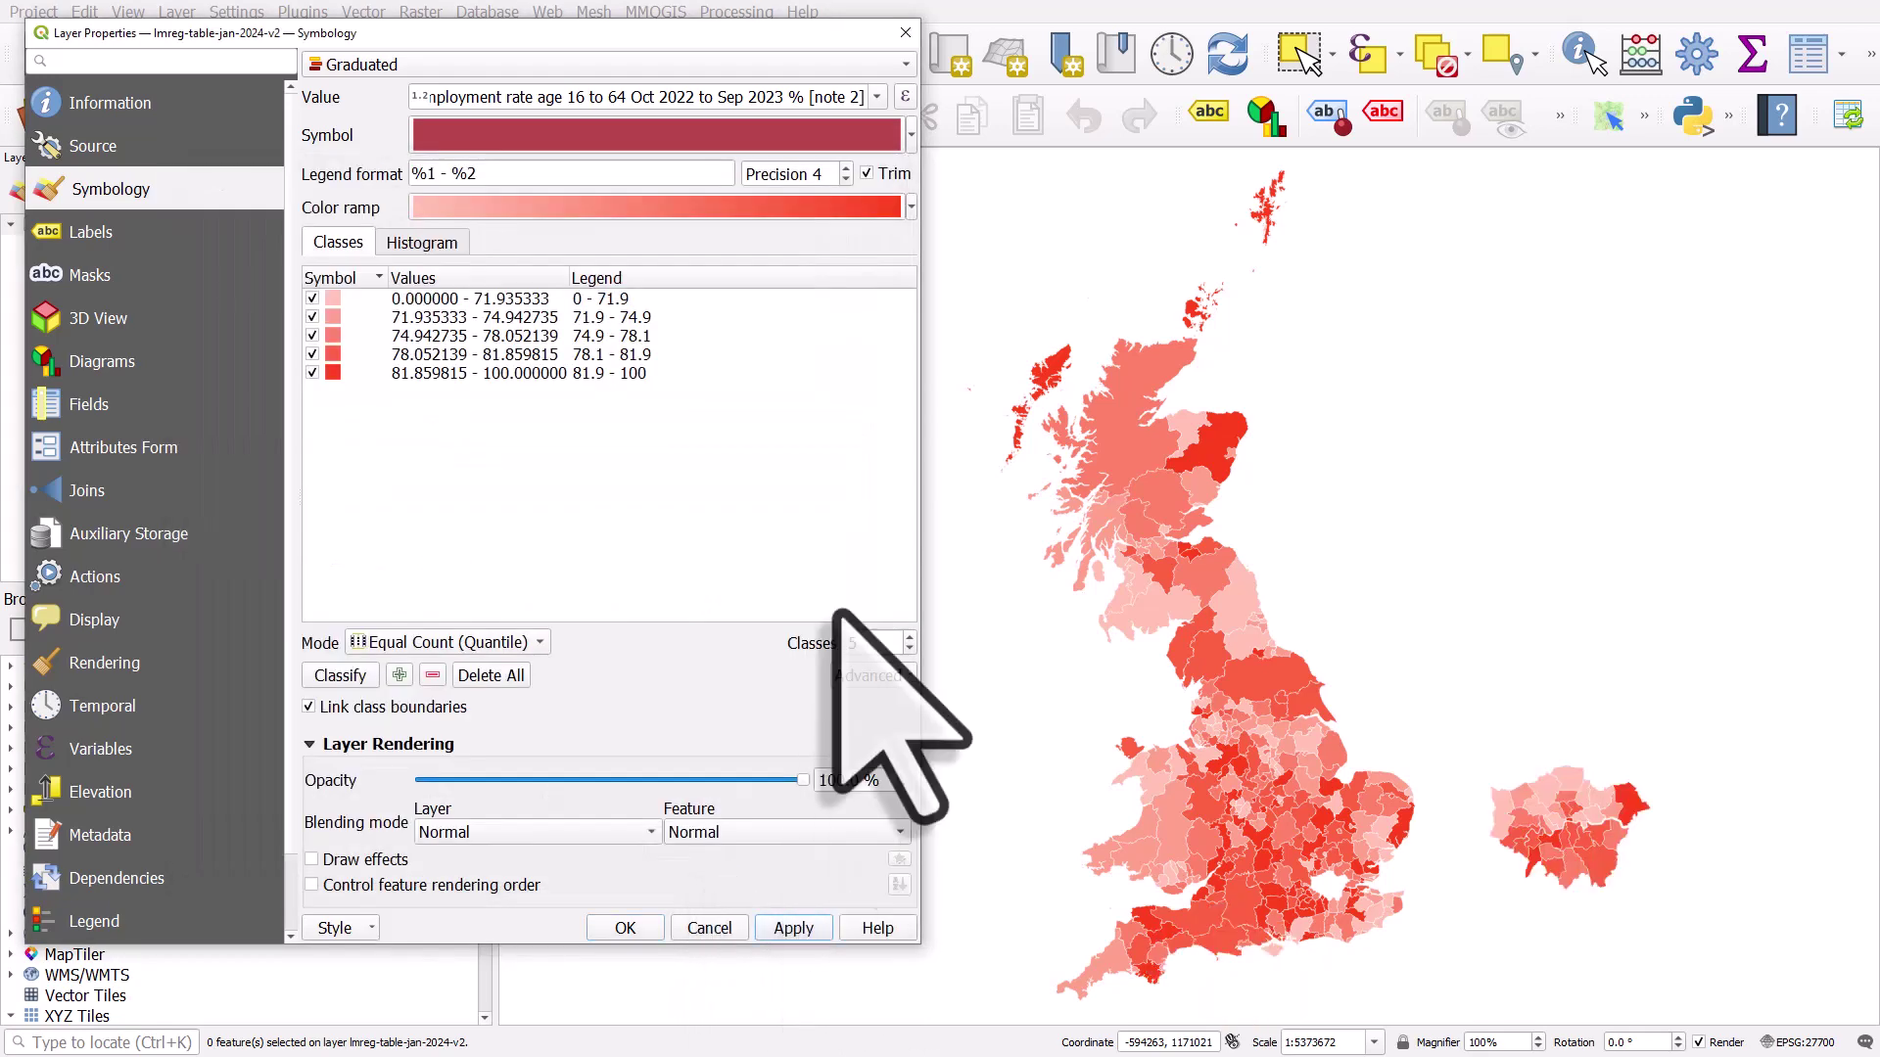
- Adjust the inset offsets to -1300000 and -500000, moving London left, and redraw
click(911, 137)
click(593, 175)
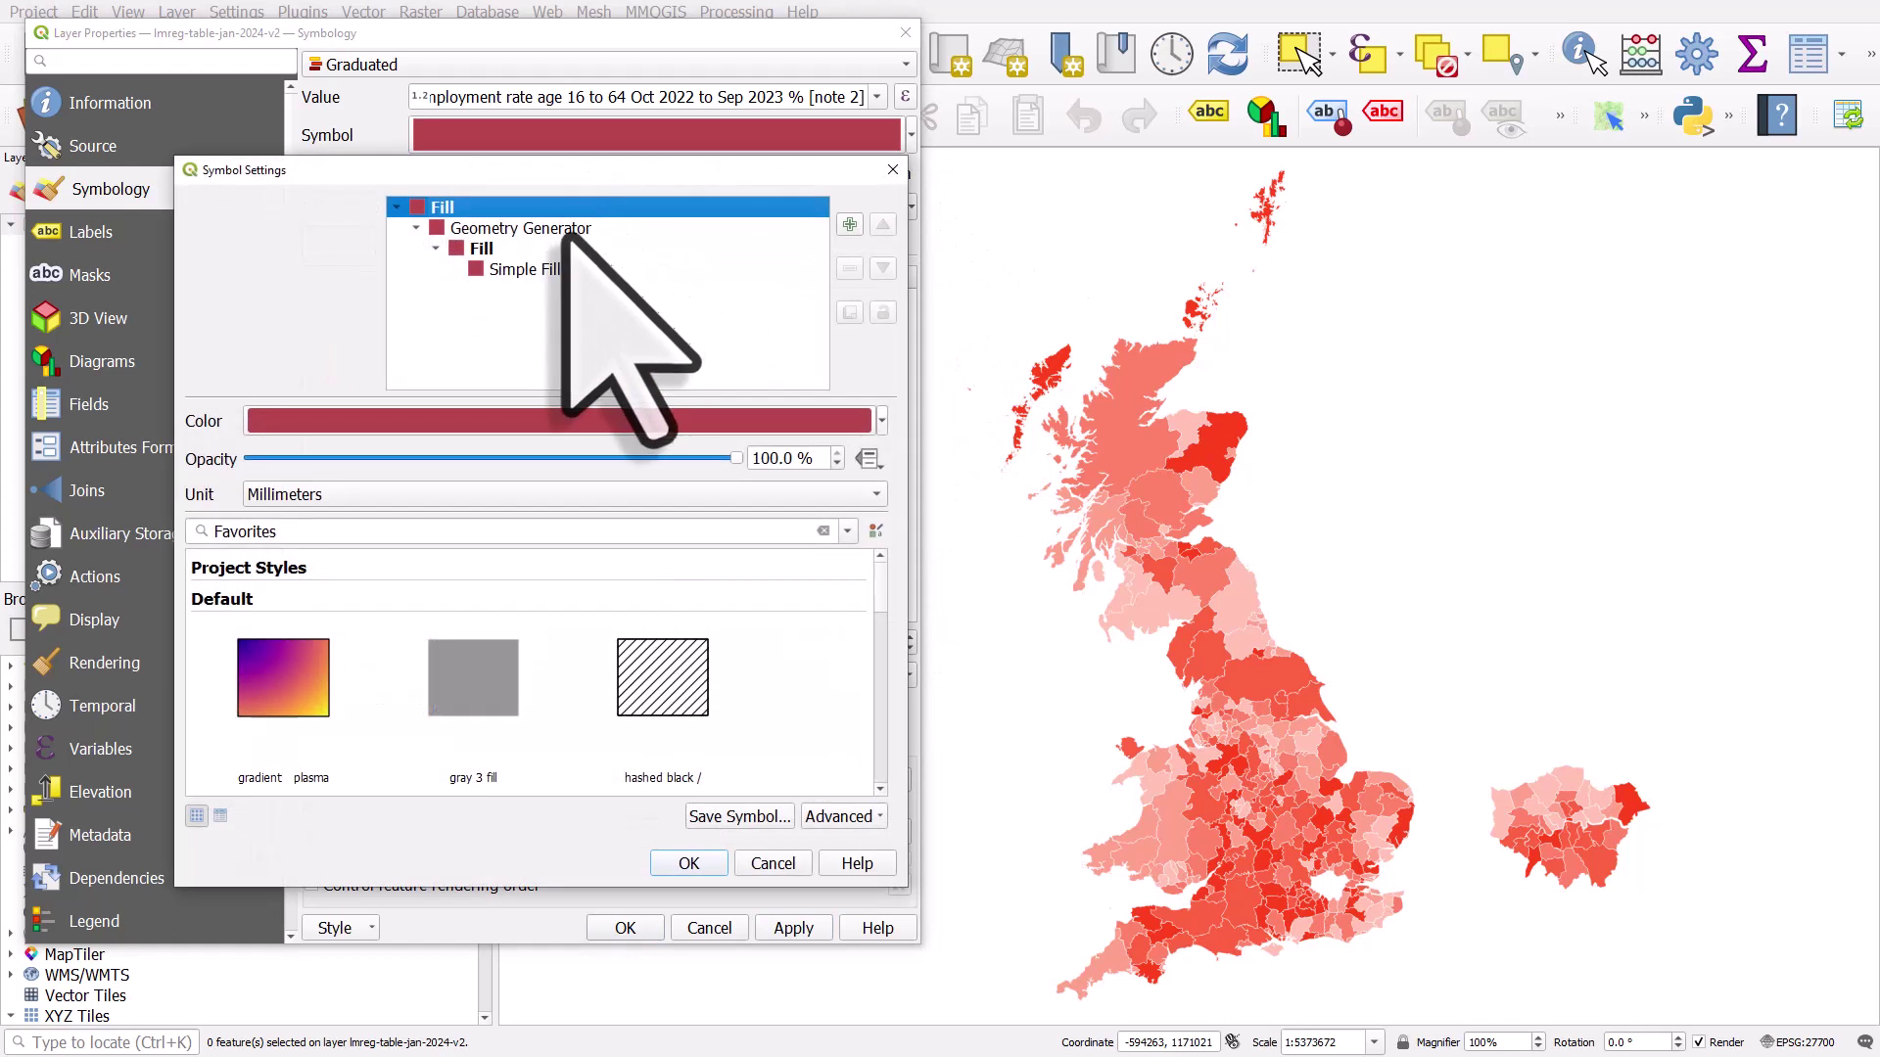
click(566, 229)
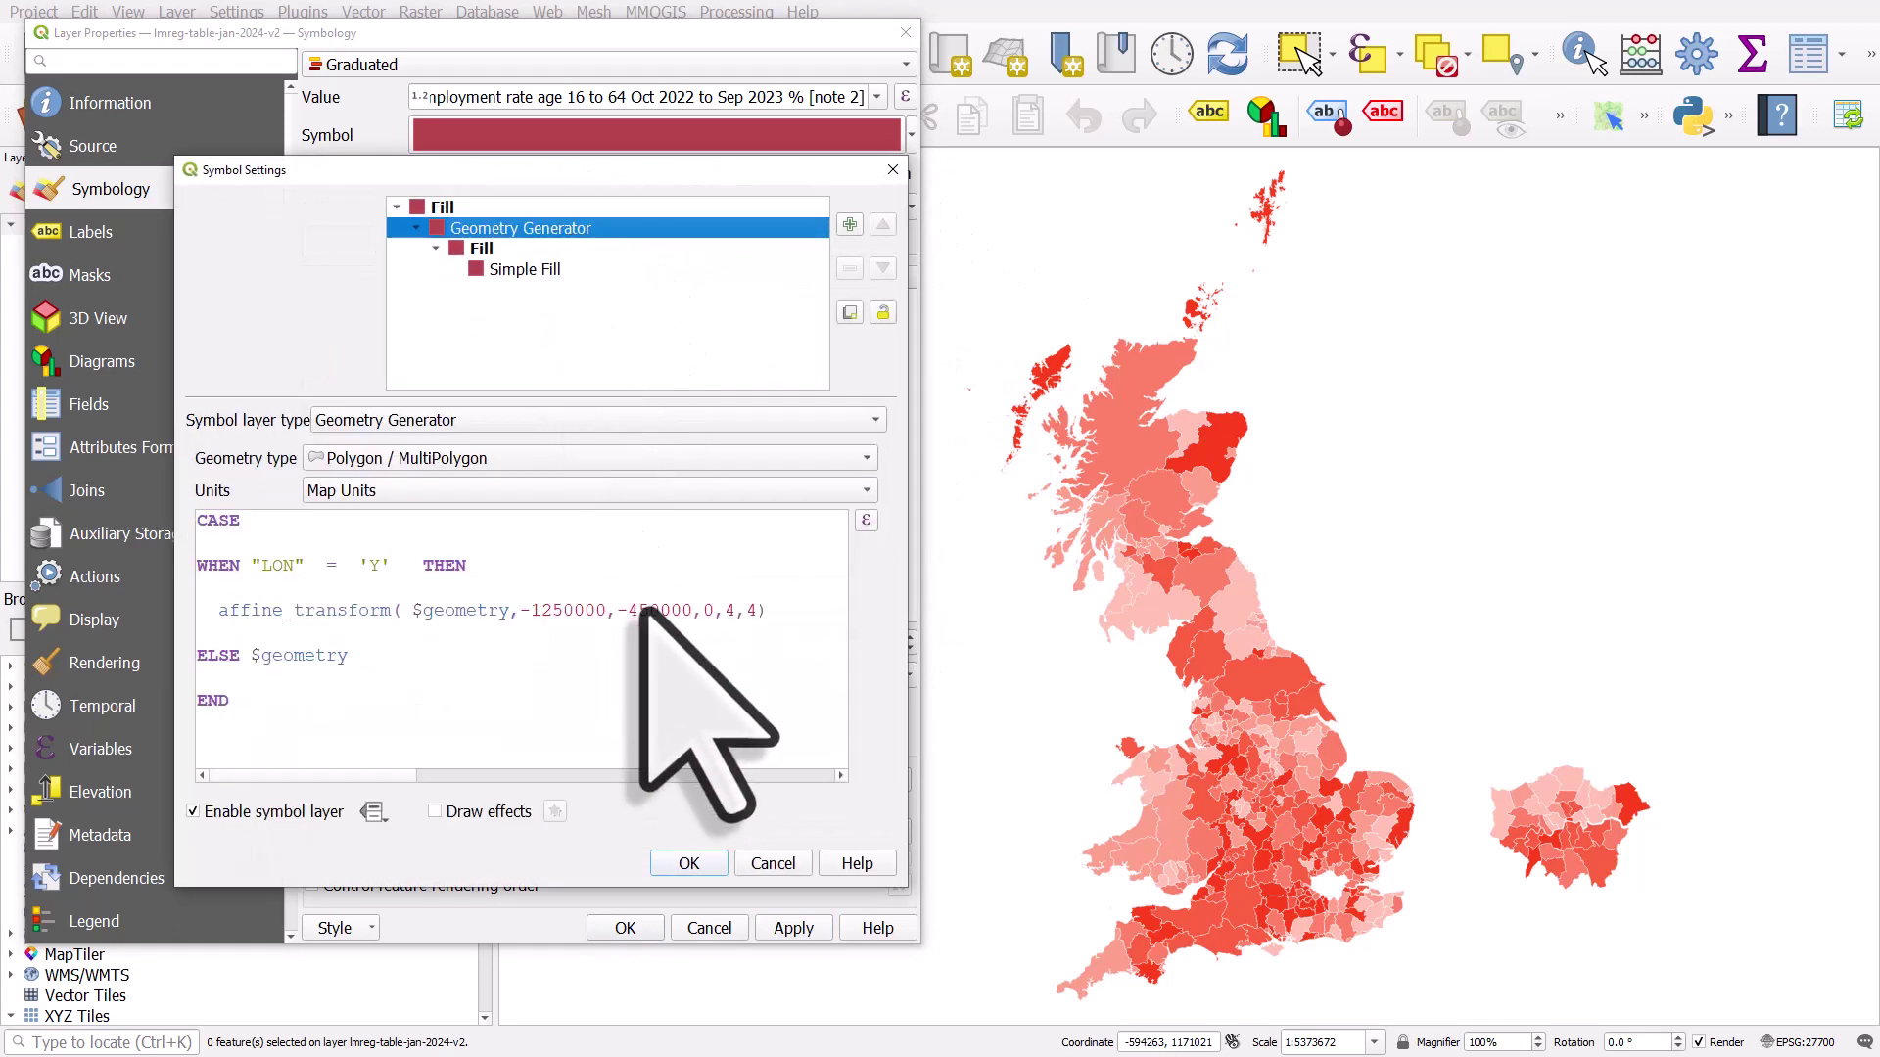
drag(648, 609, 639, 607)
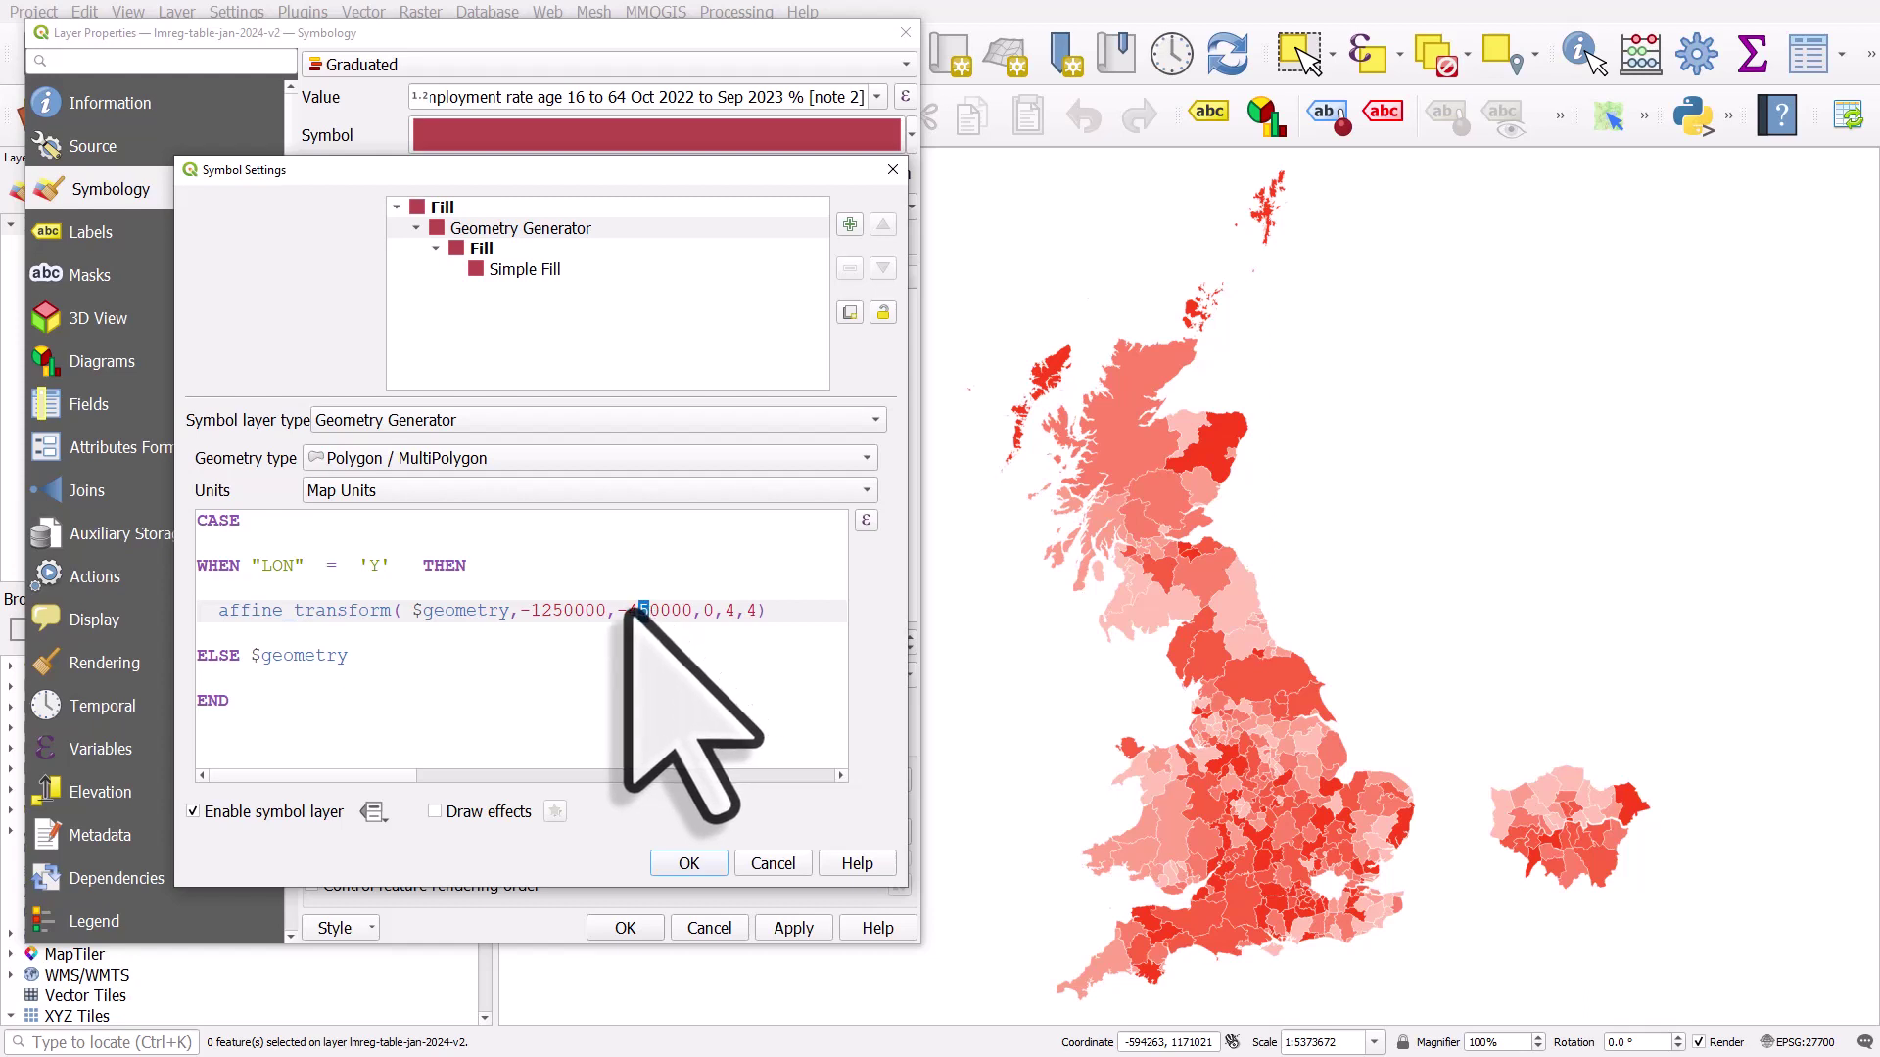
shift+click(629, 608)
text(50)
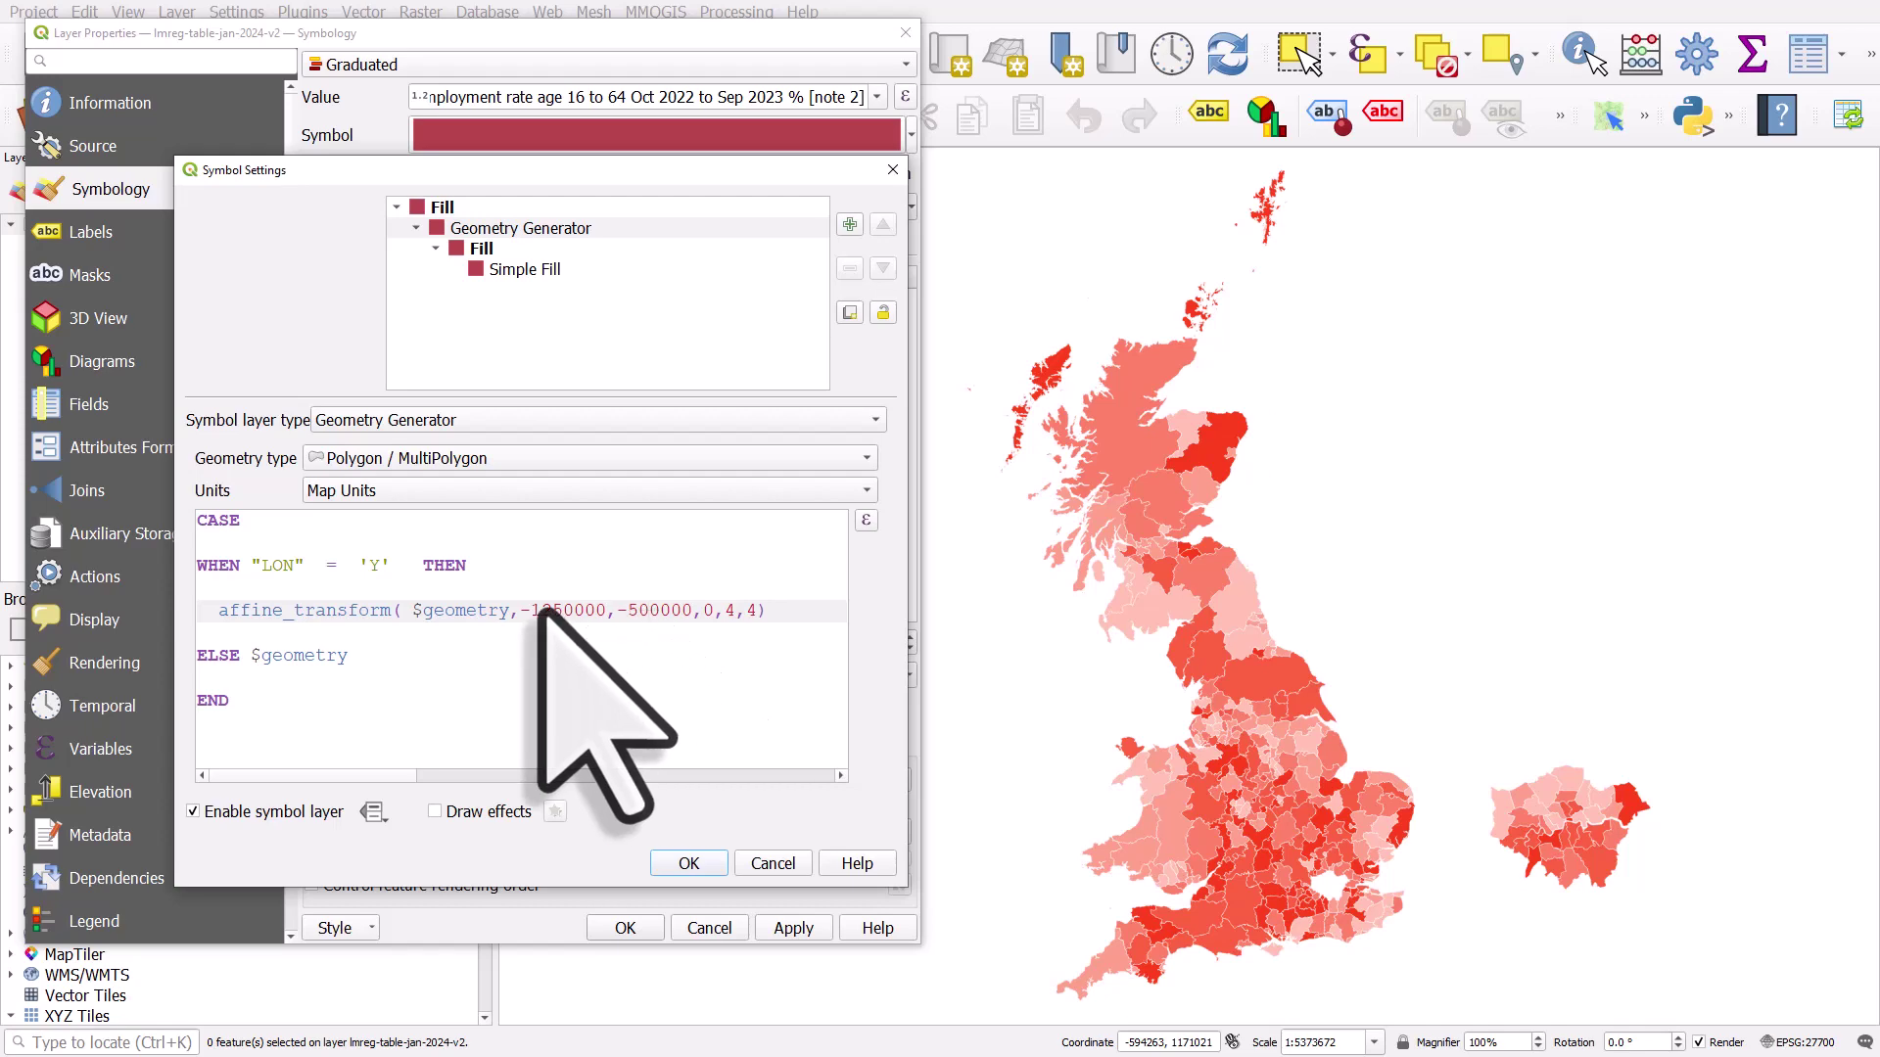
drag(541, 610, 563, 612)
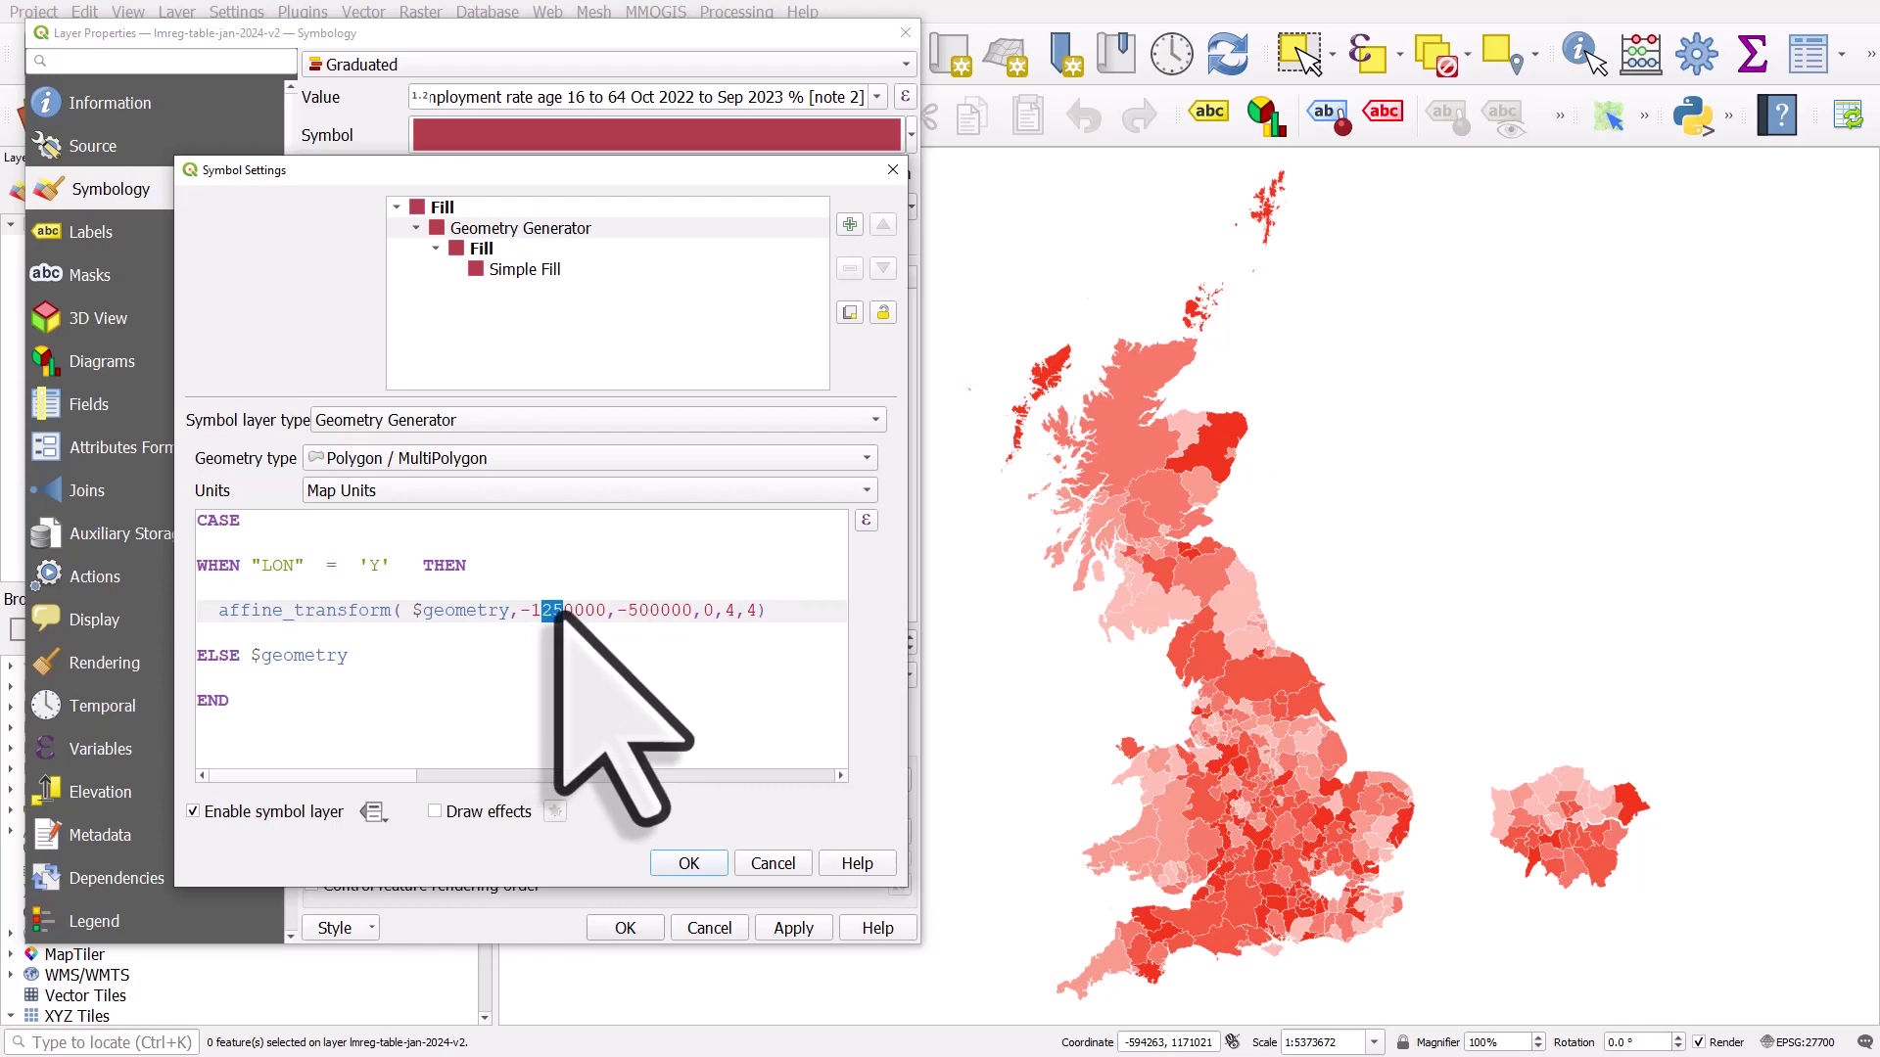
text(30)
click(689, 863)
click(788, 925)
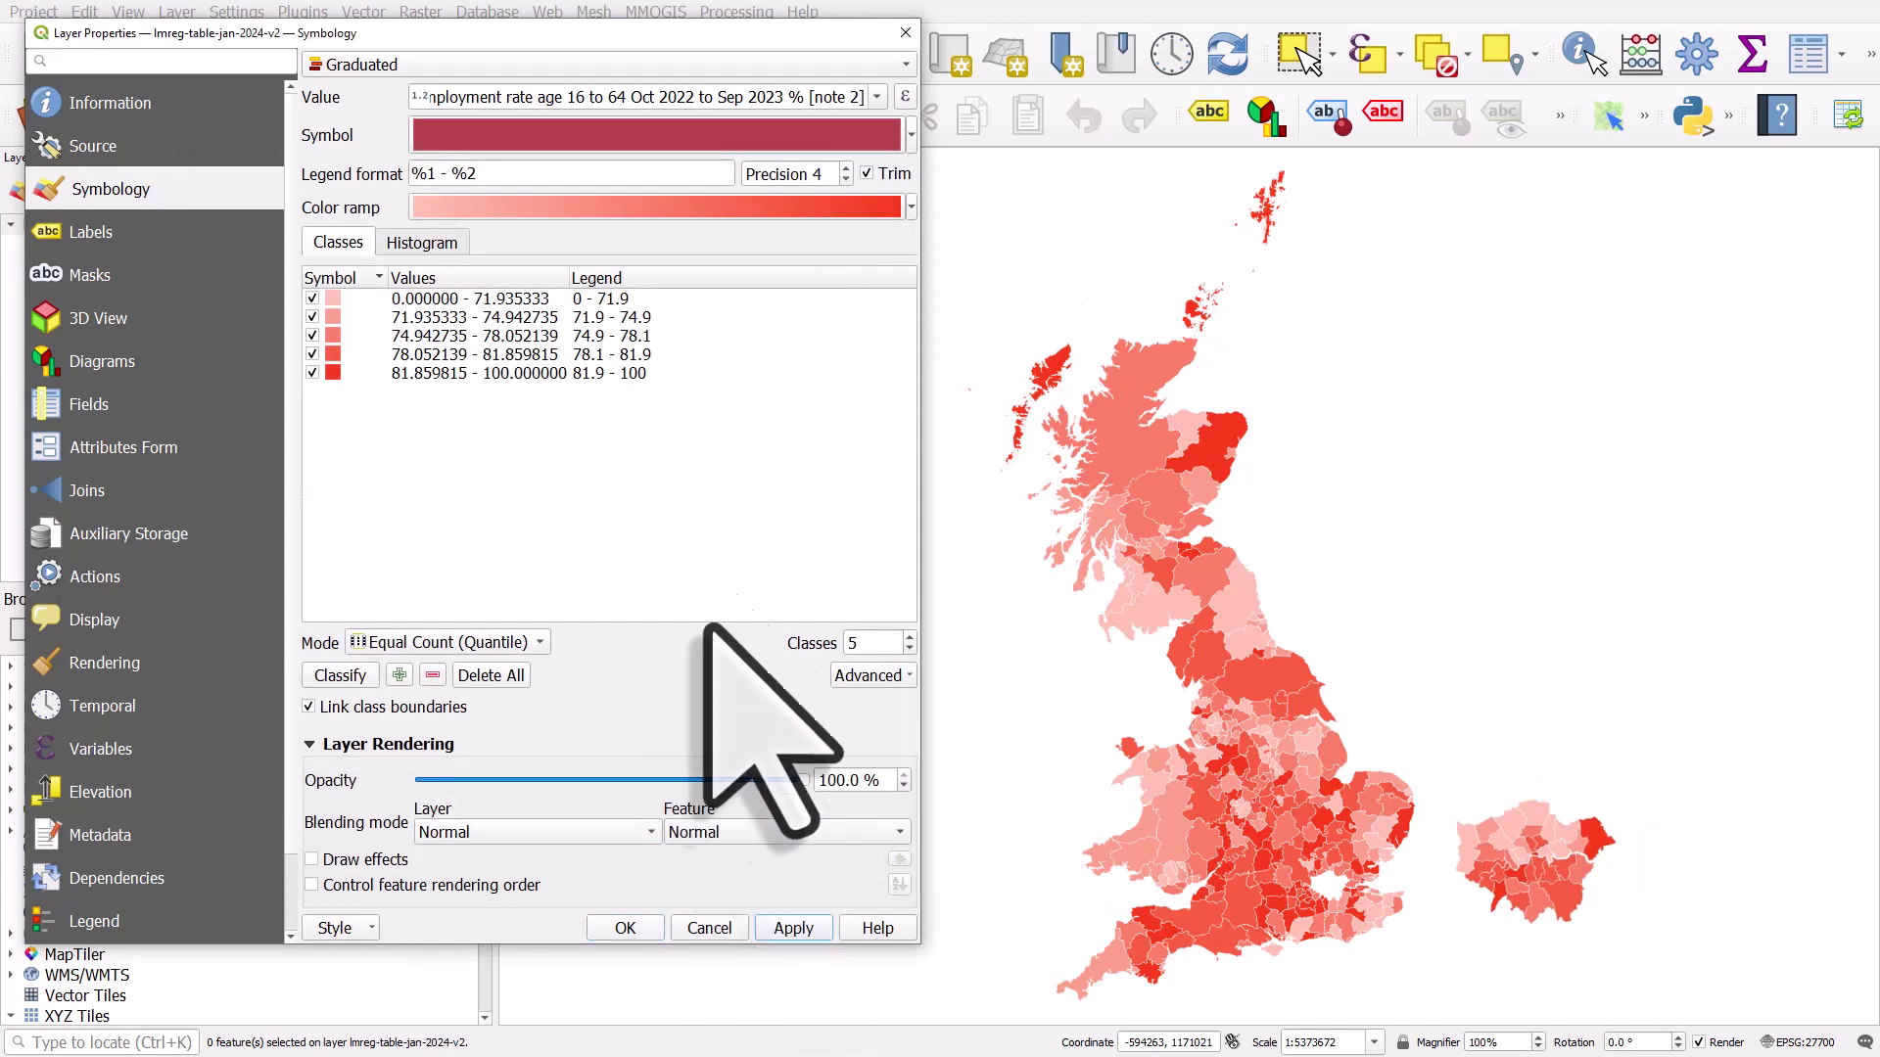
- Recheck the 4,4 scale factors in the inset expression and confirm the symbol settings
click(910, 137)
click(651, 179)
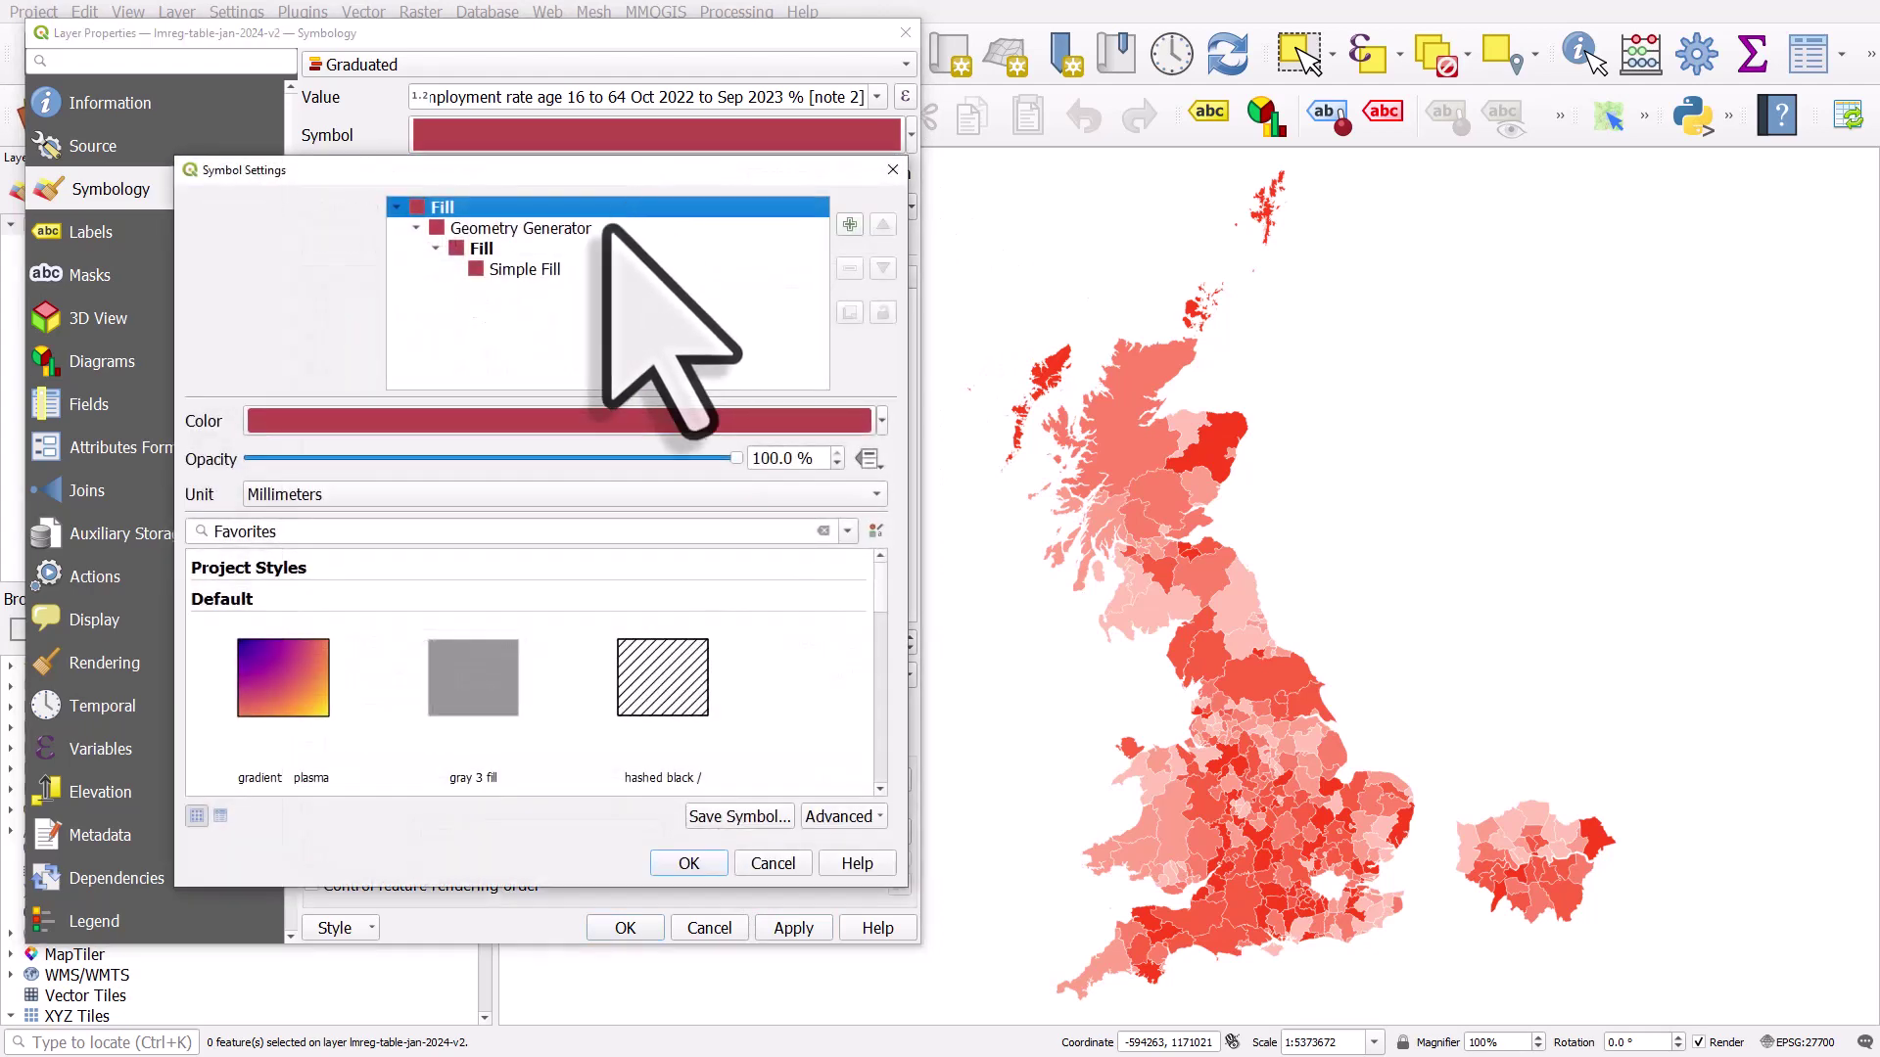
click(617, 228)
double_click(729, 611)
key(shift+Right)
key(shift+Right)
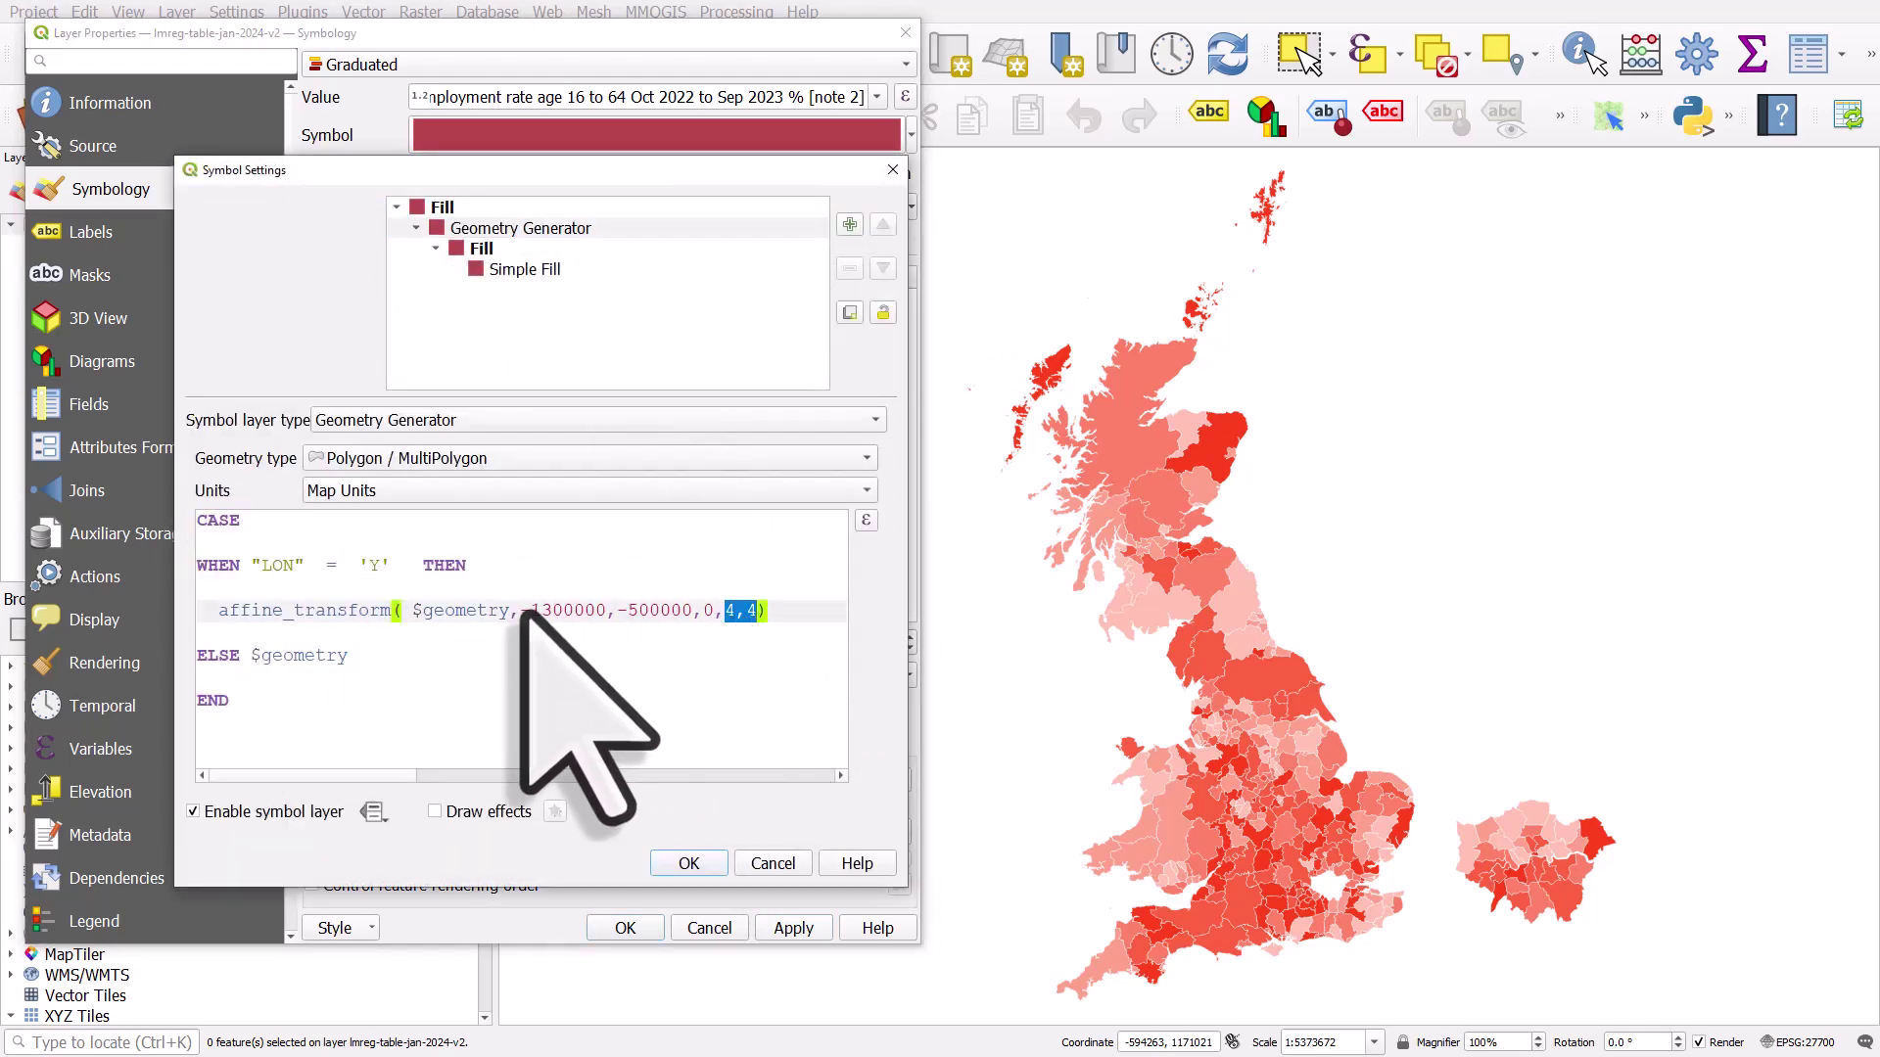
click(689, 863)
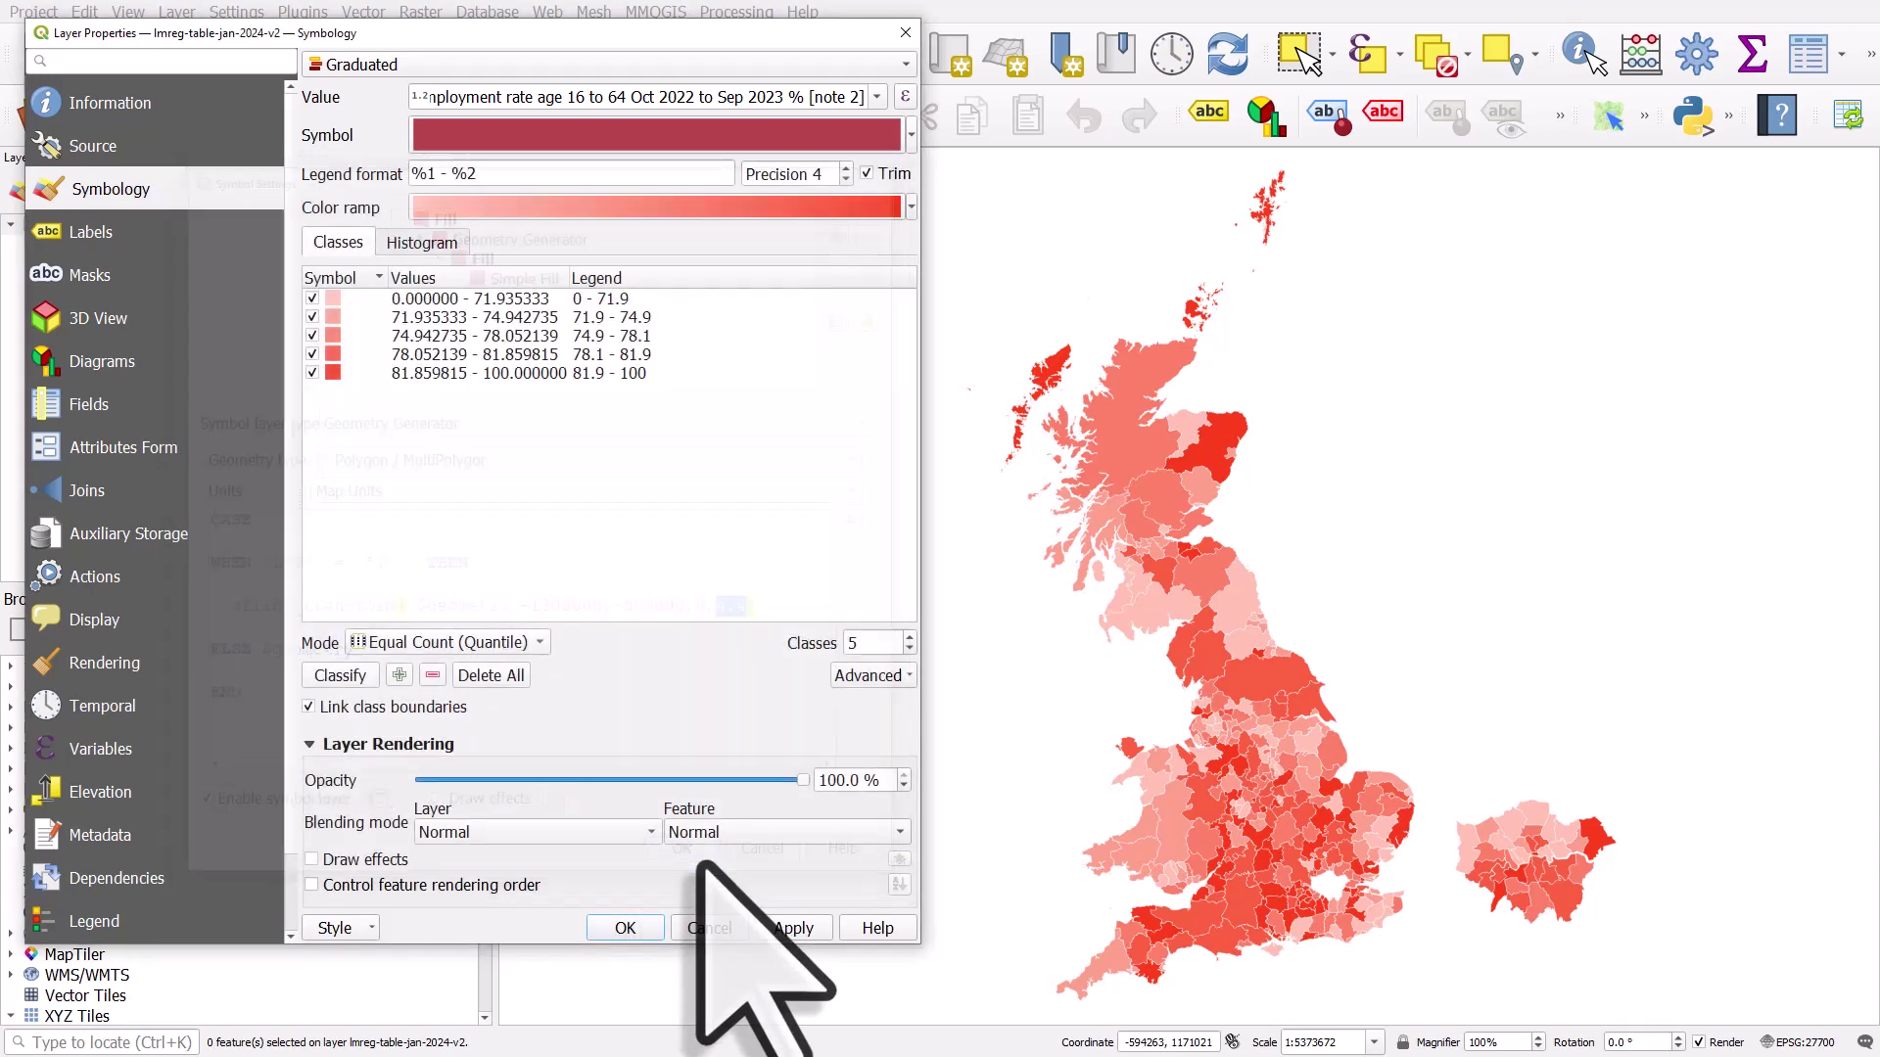
- Apply the current symbology and duplicate the lmreg-table-jan-2024-v2 employment layer
click(646, 929)
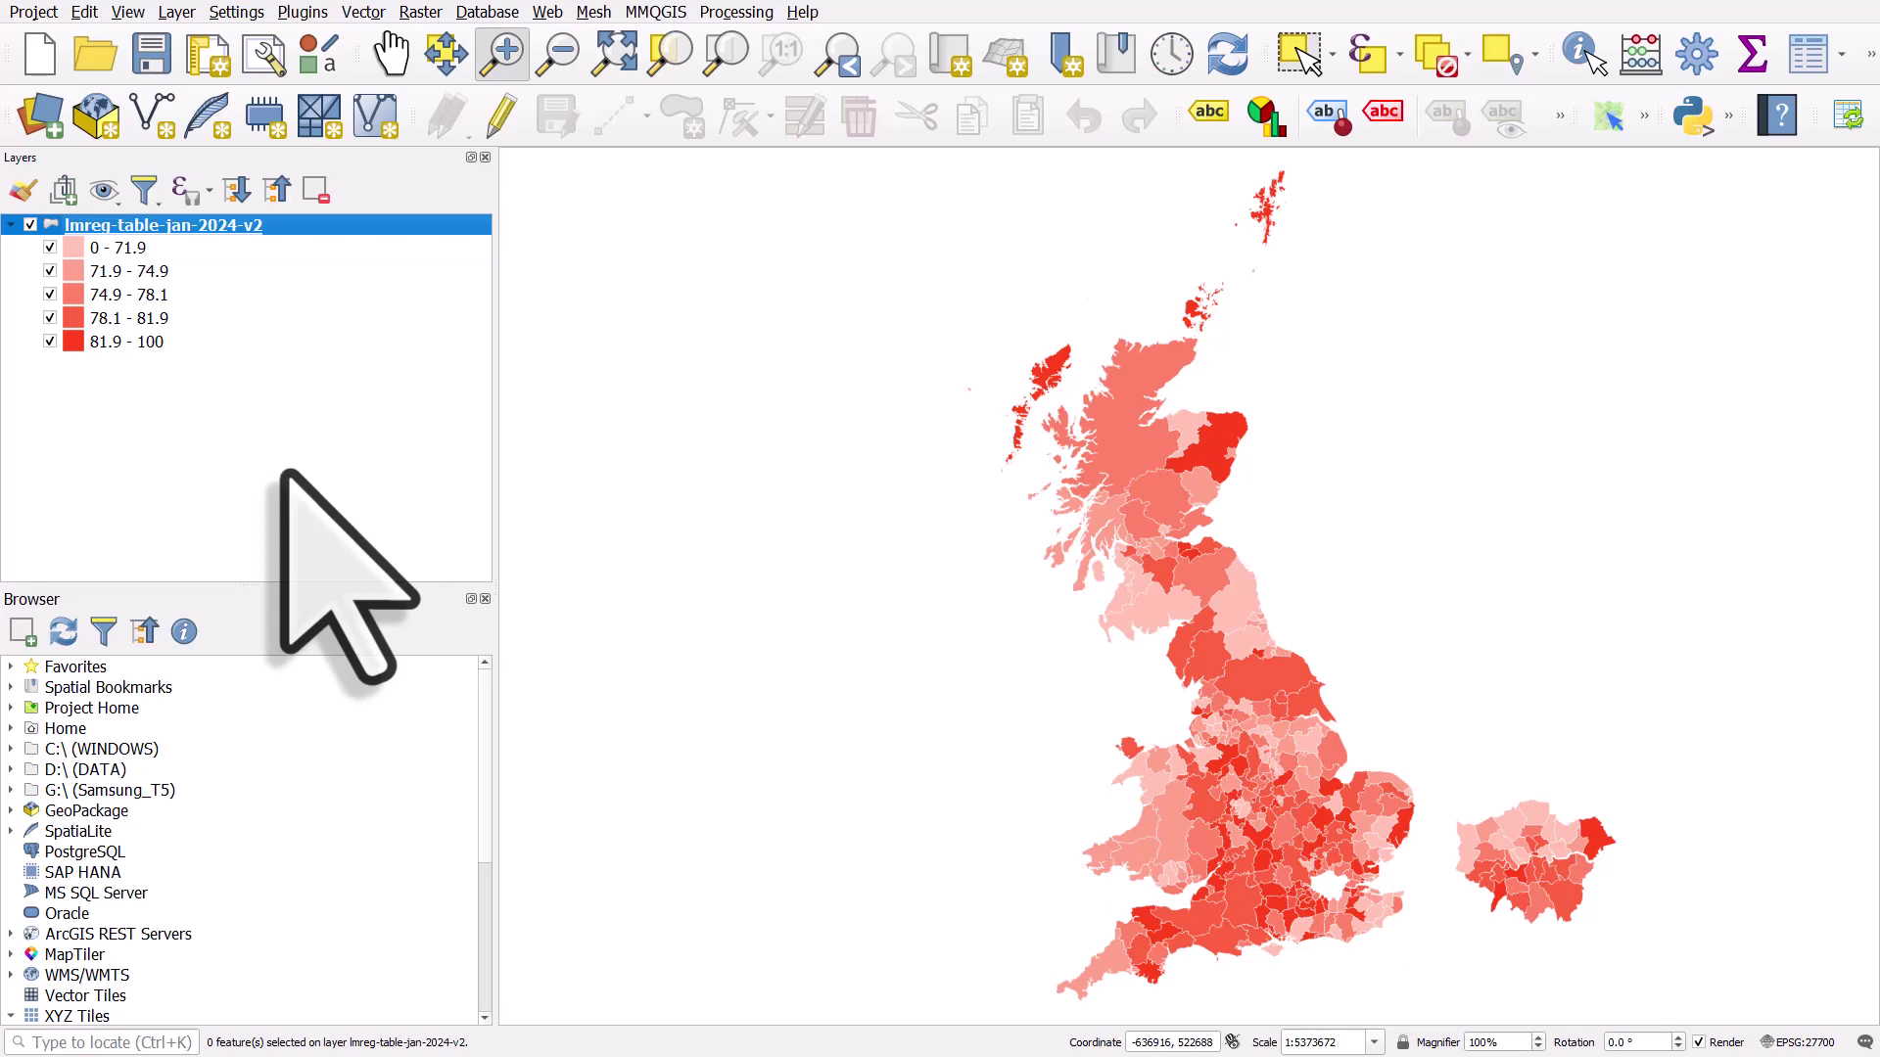
right_click(196, 227)
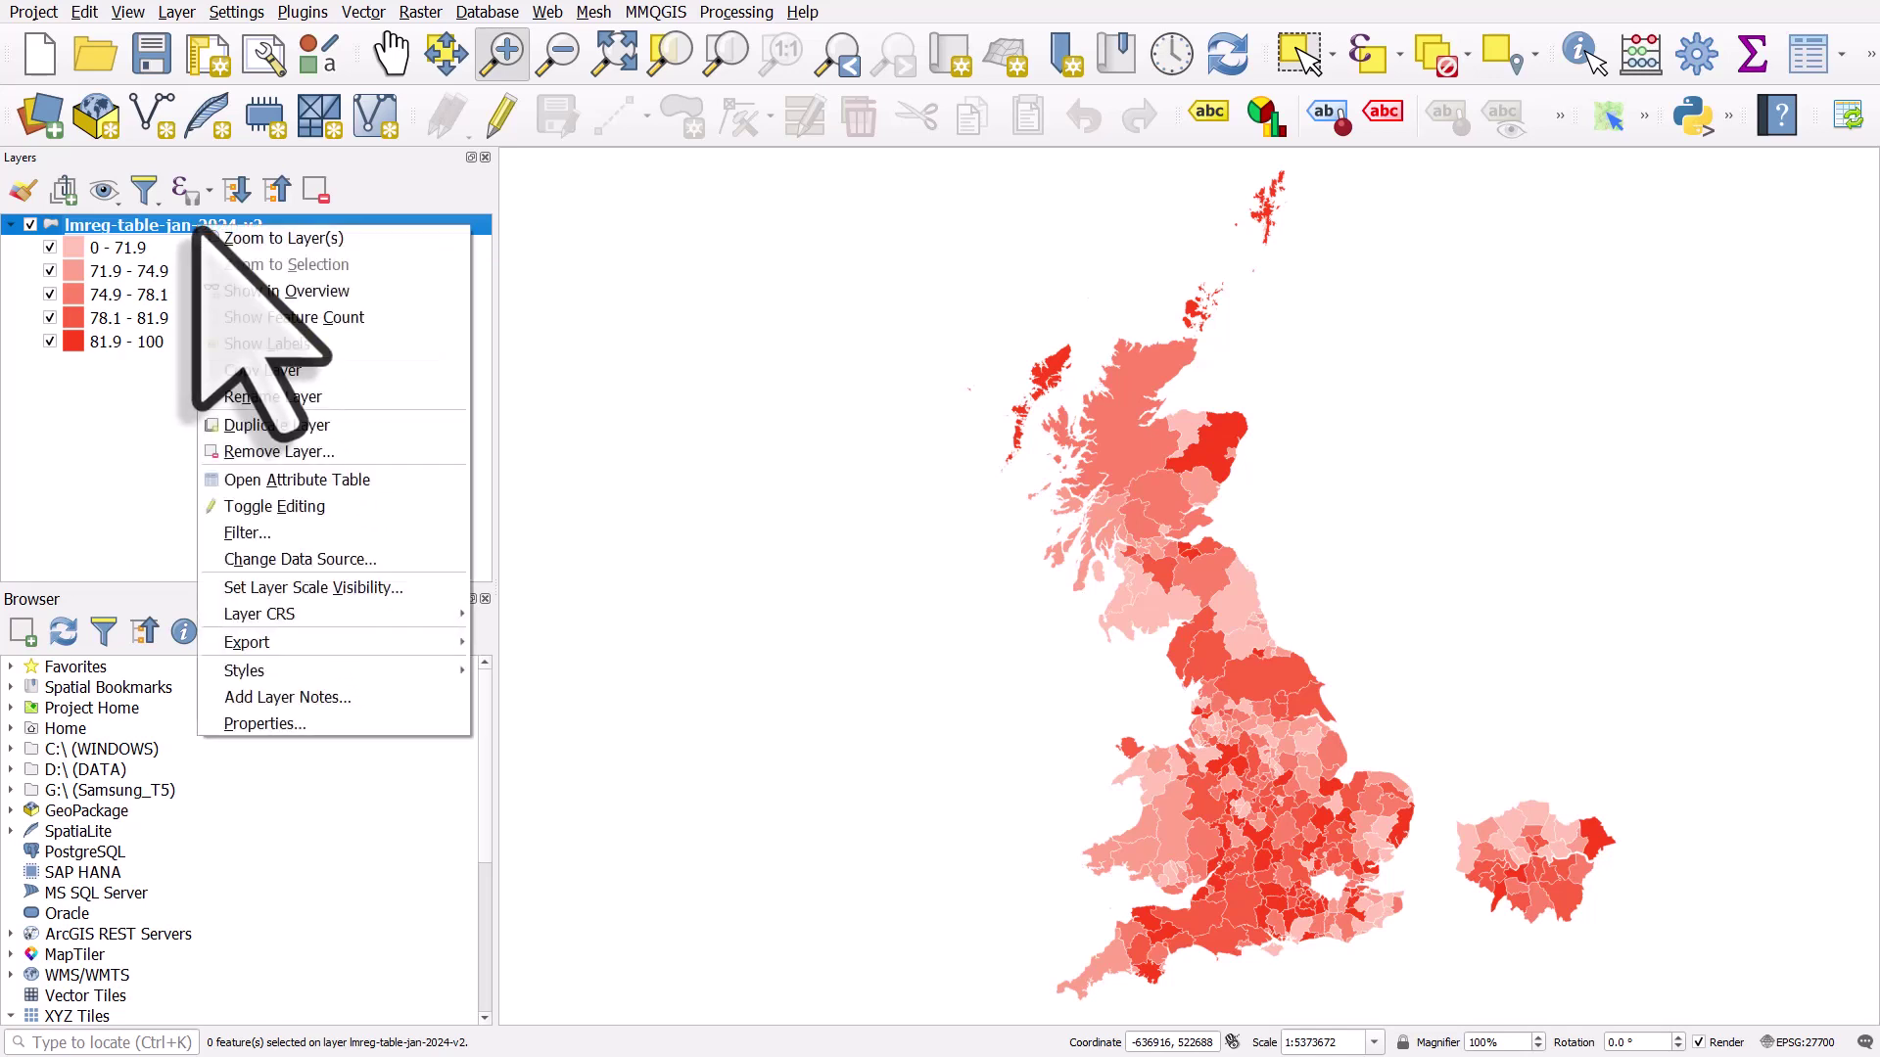
click(252, 425)
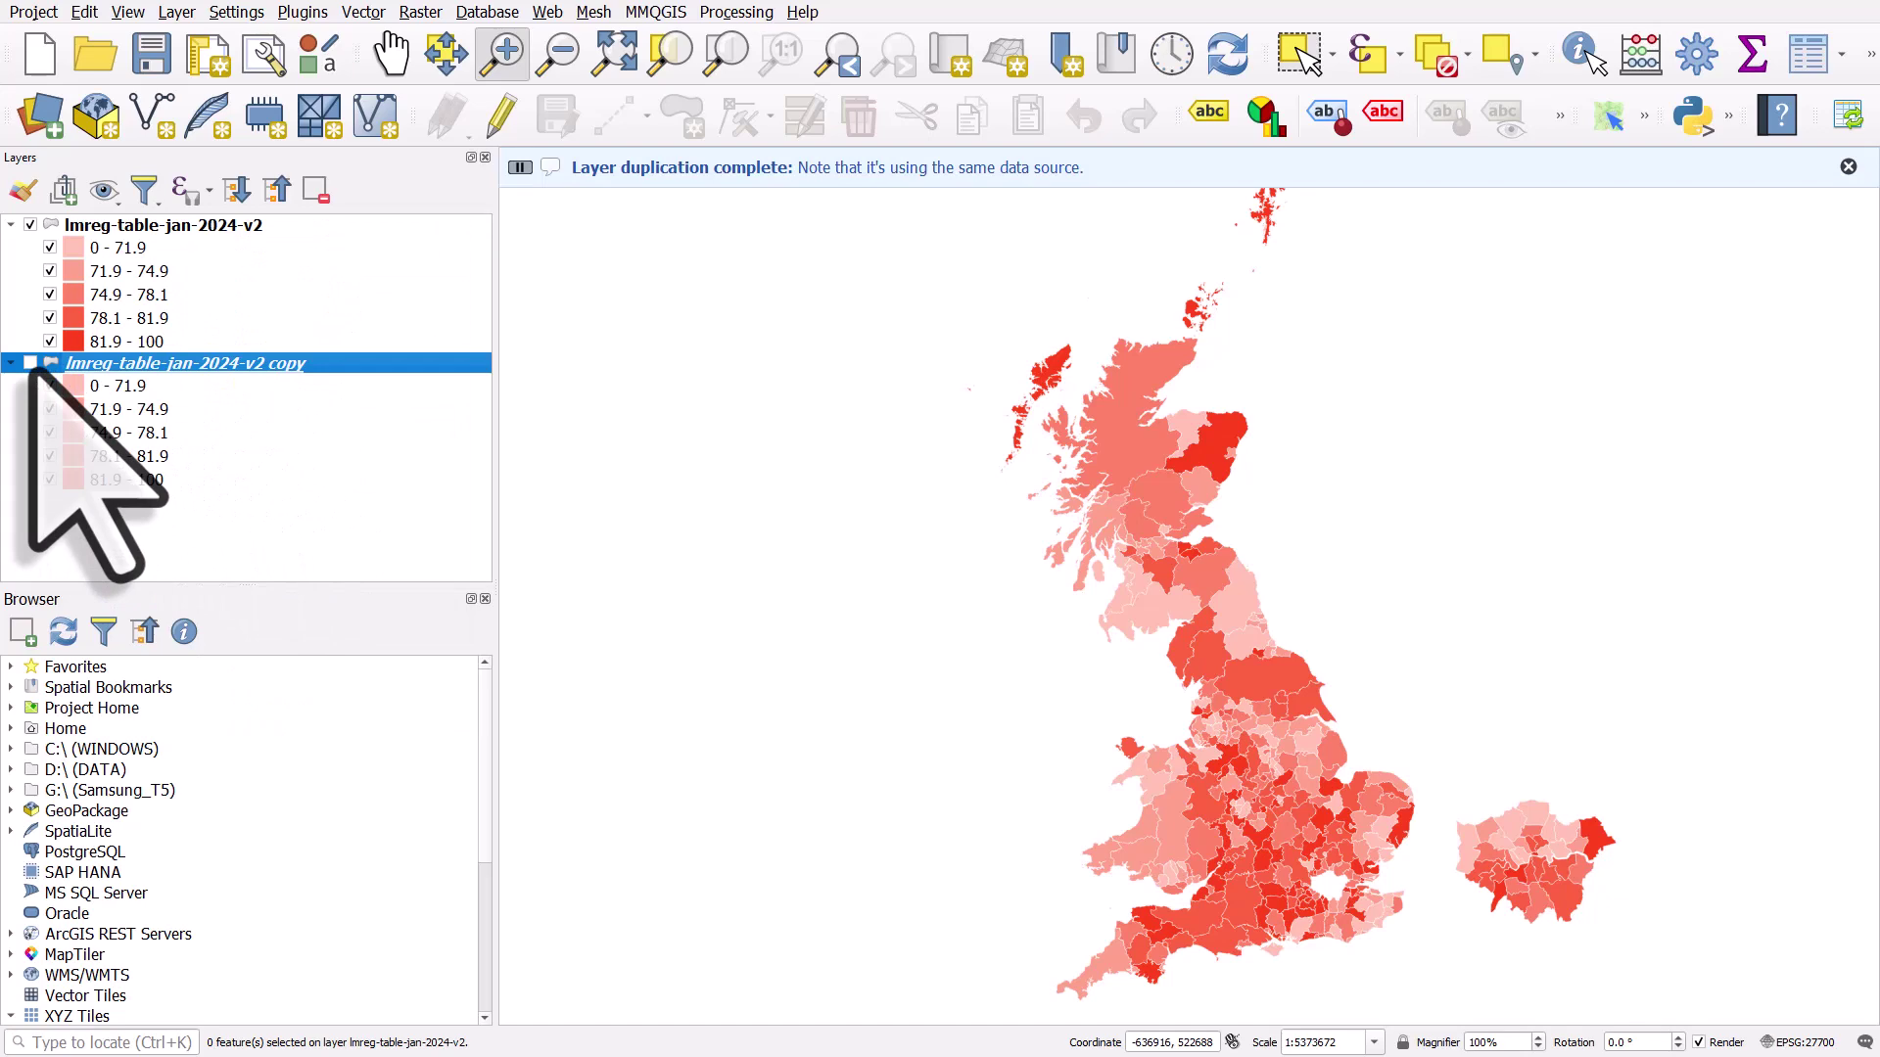
- Open the copy layer's symbol settings showing its Geometry Generator expression
double_click(80, 366)
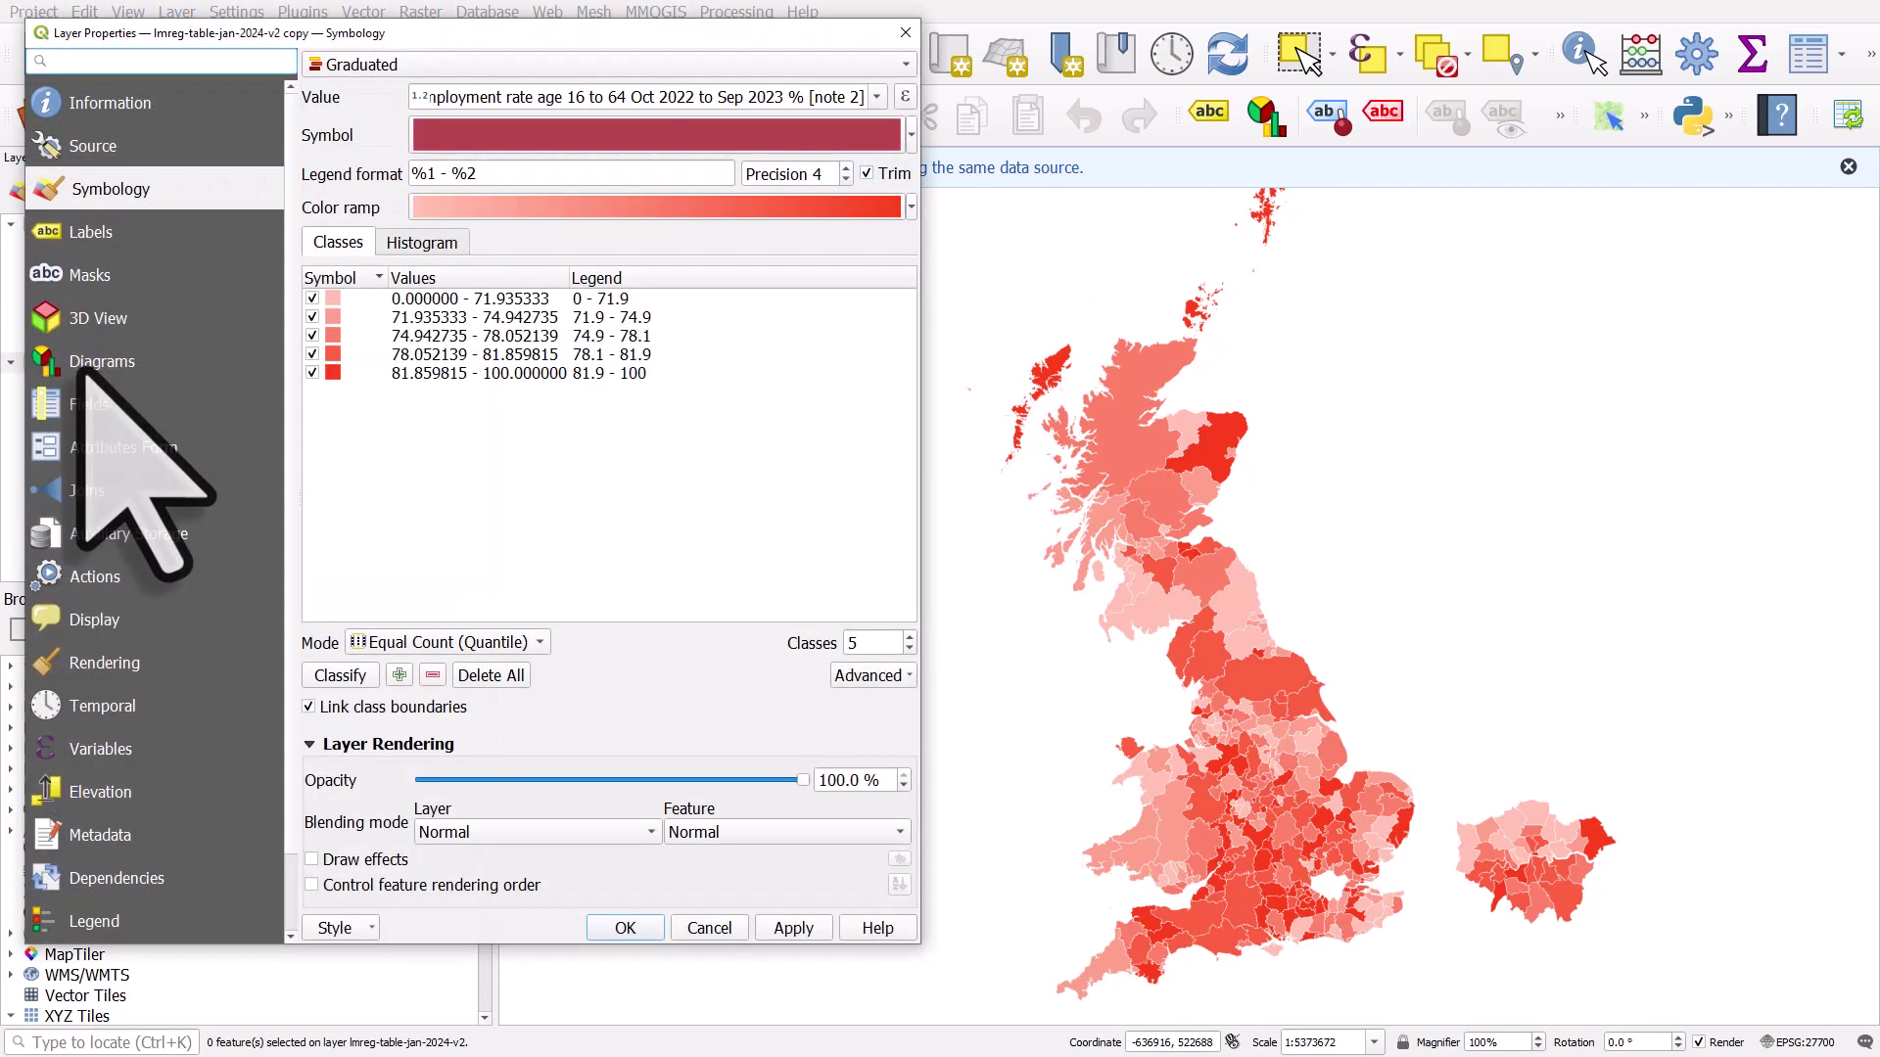
click(910, 135)
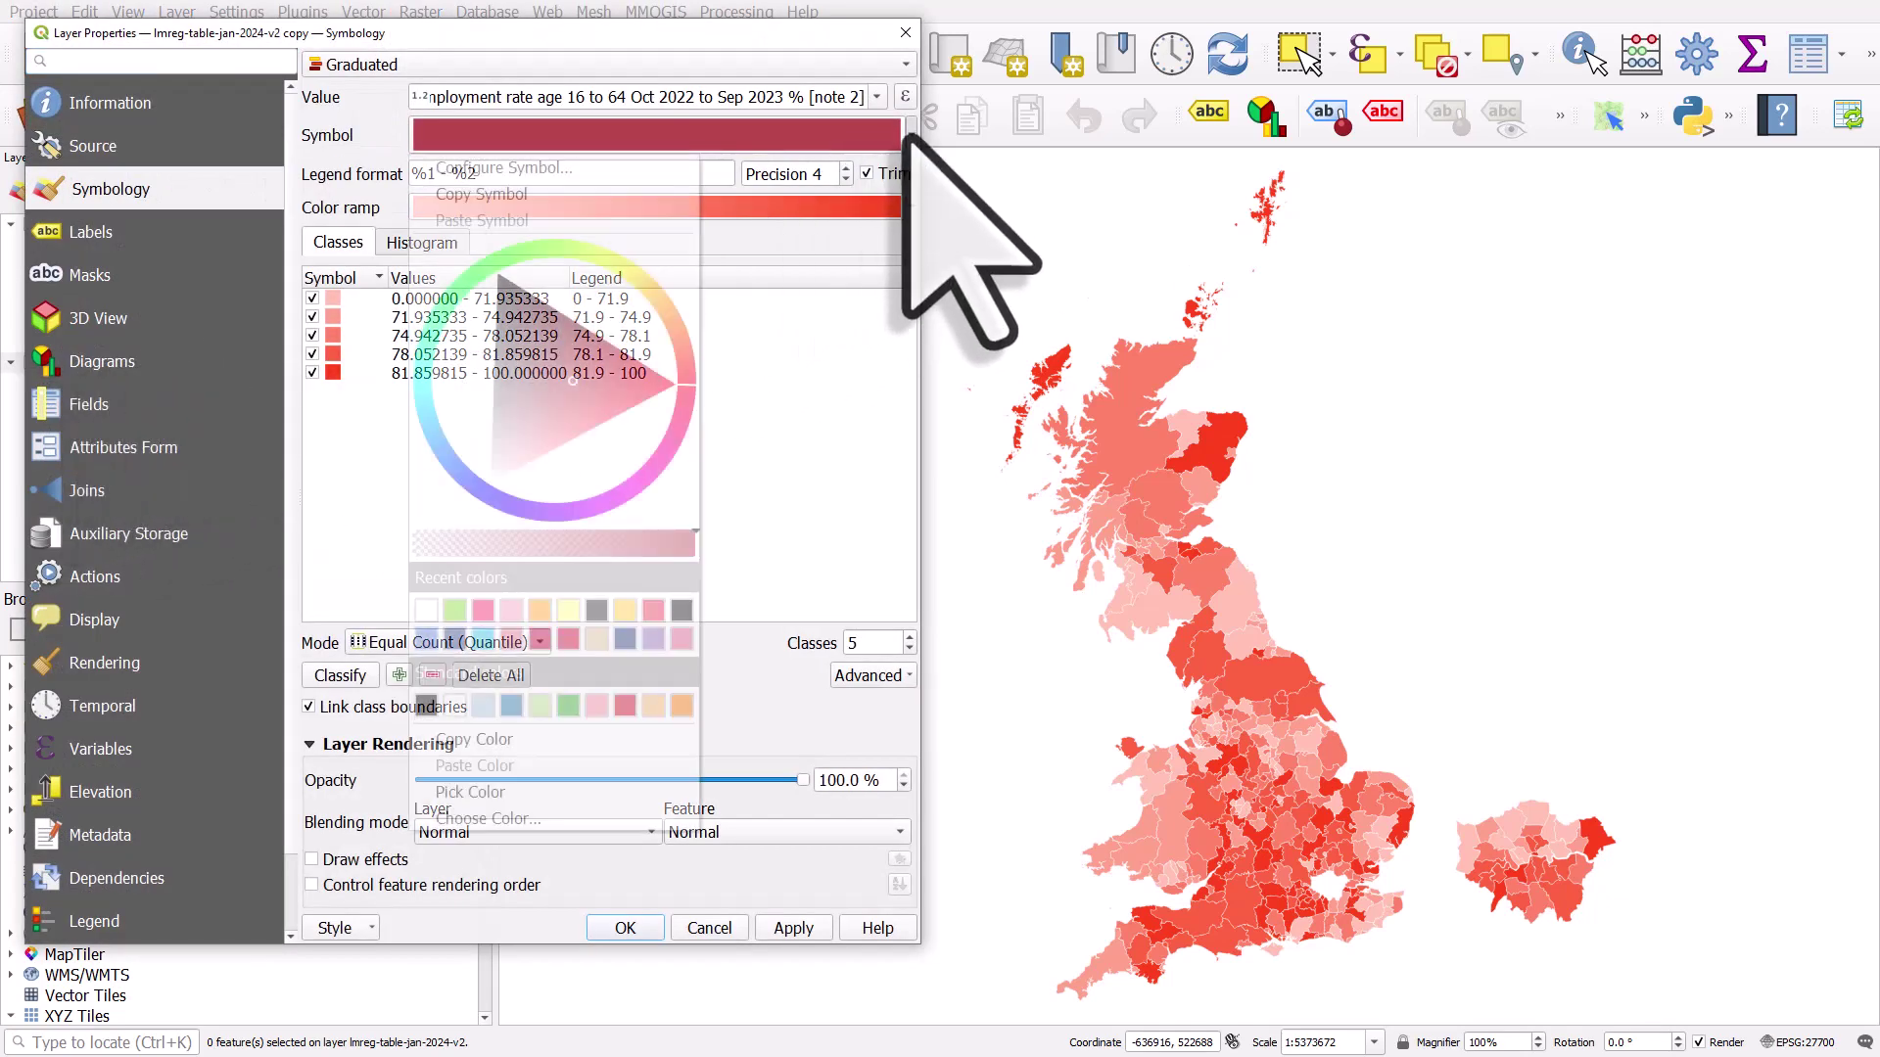
click(910, 135)
click(646, 160)
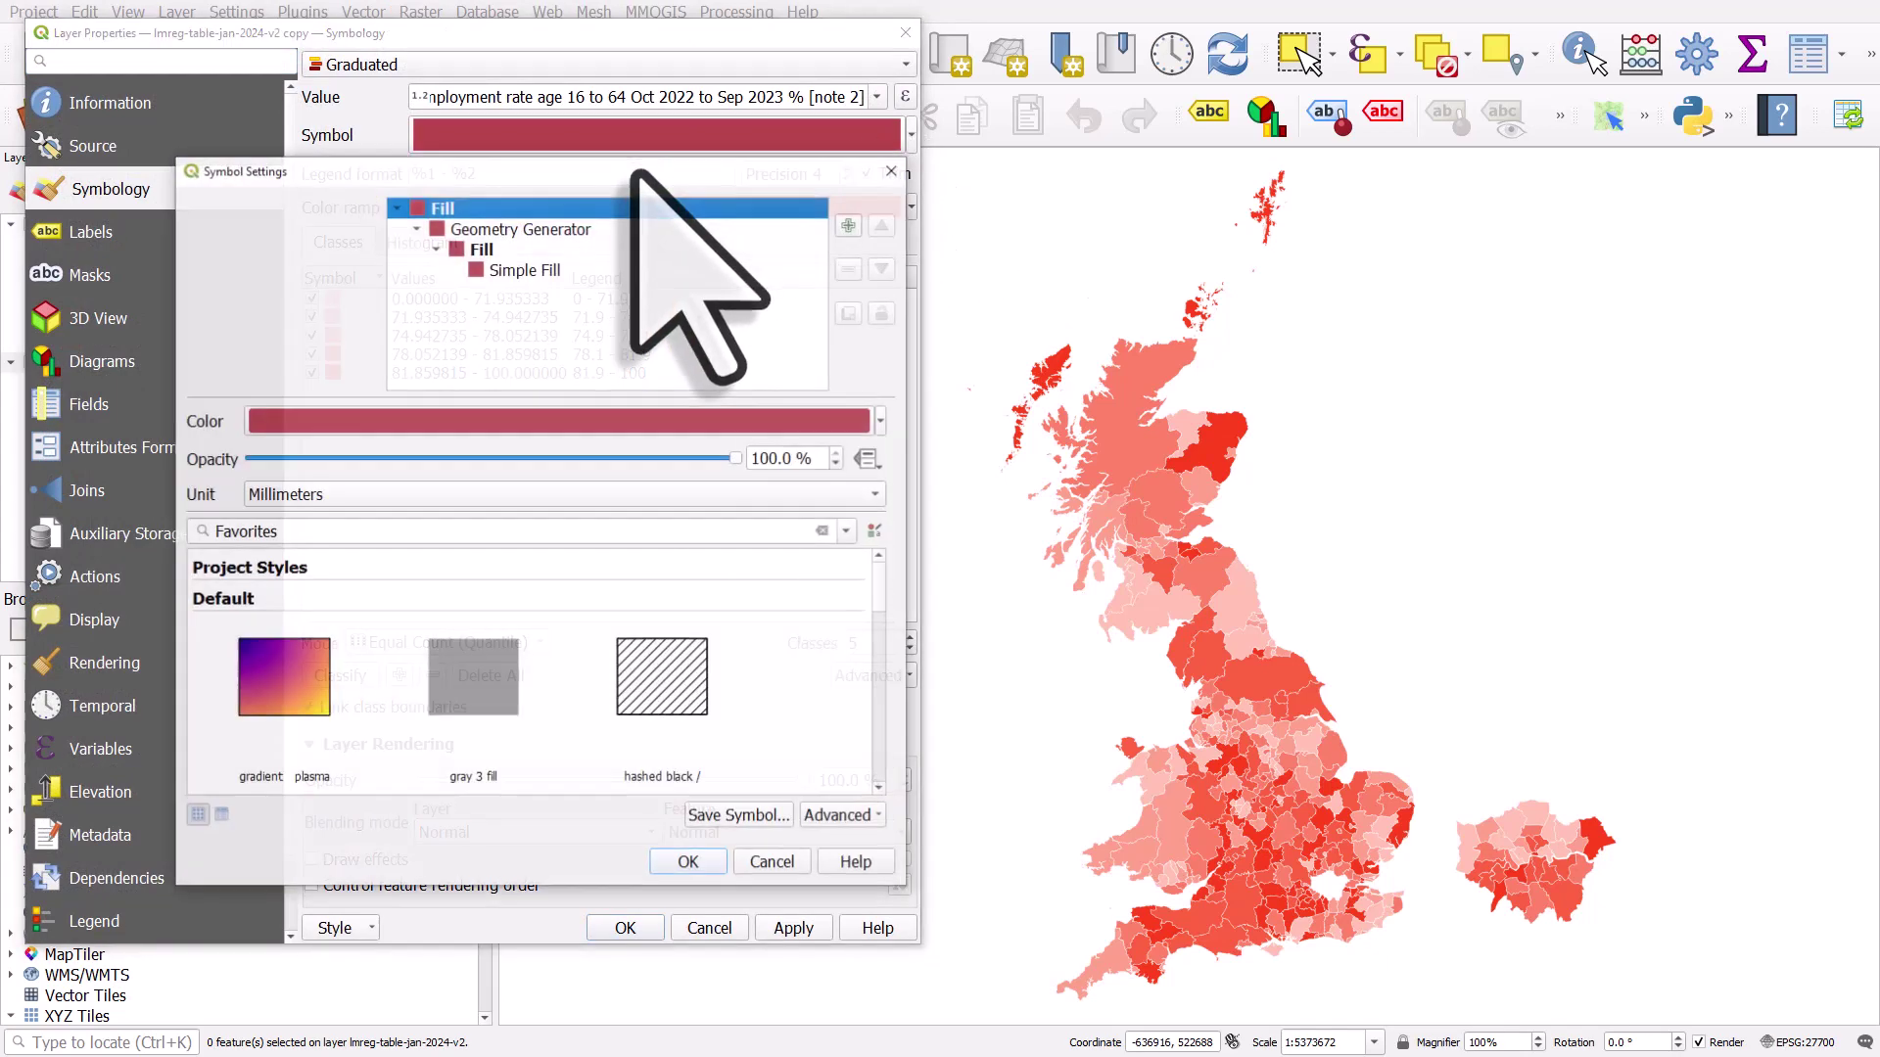
click(561, 231)
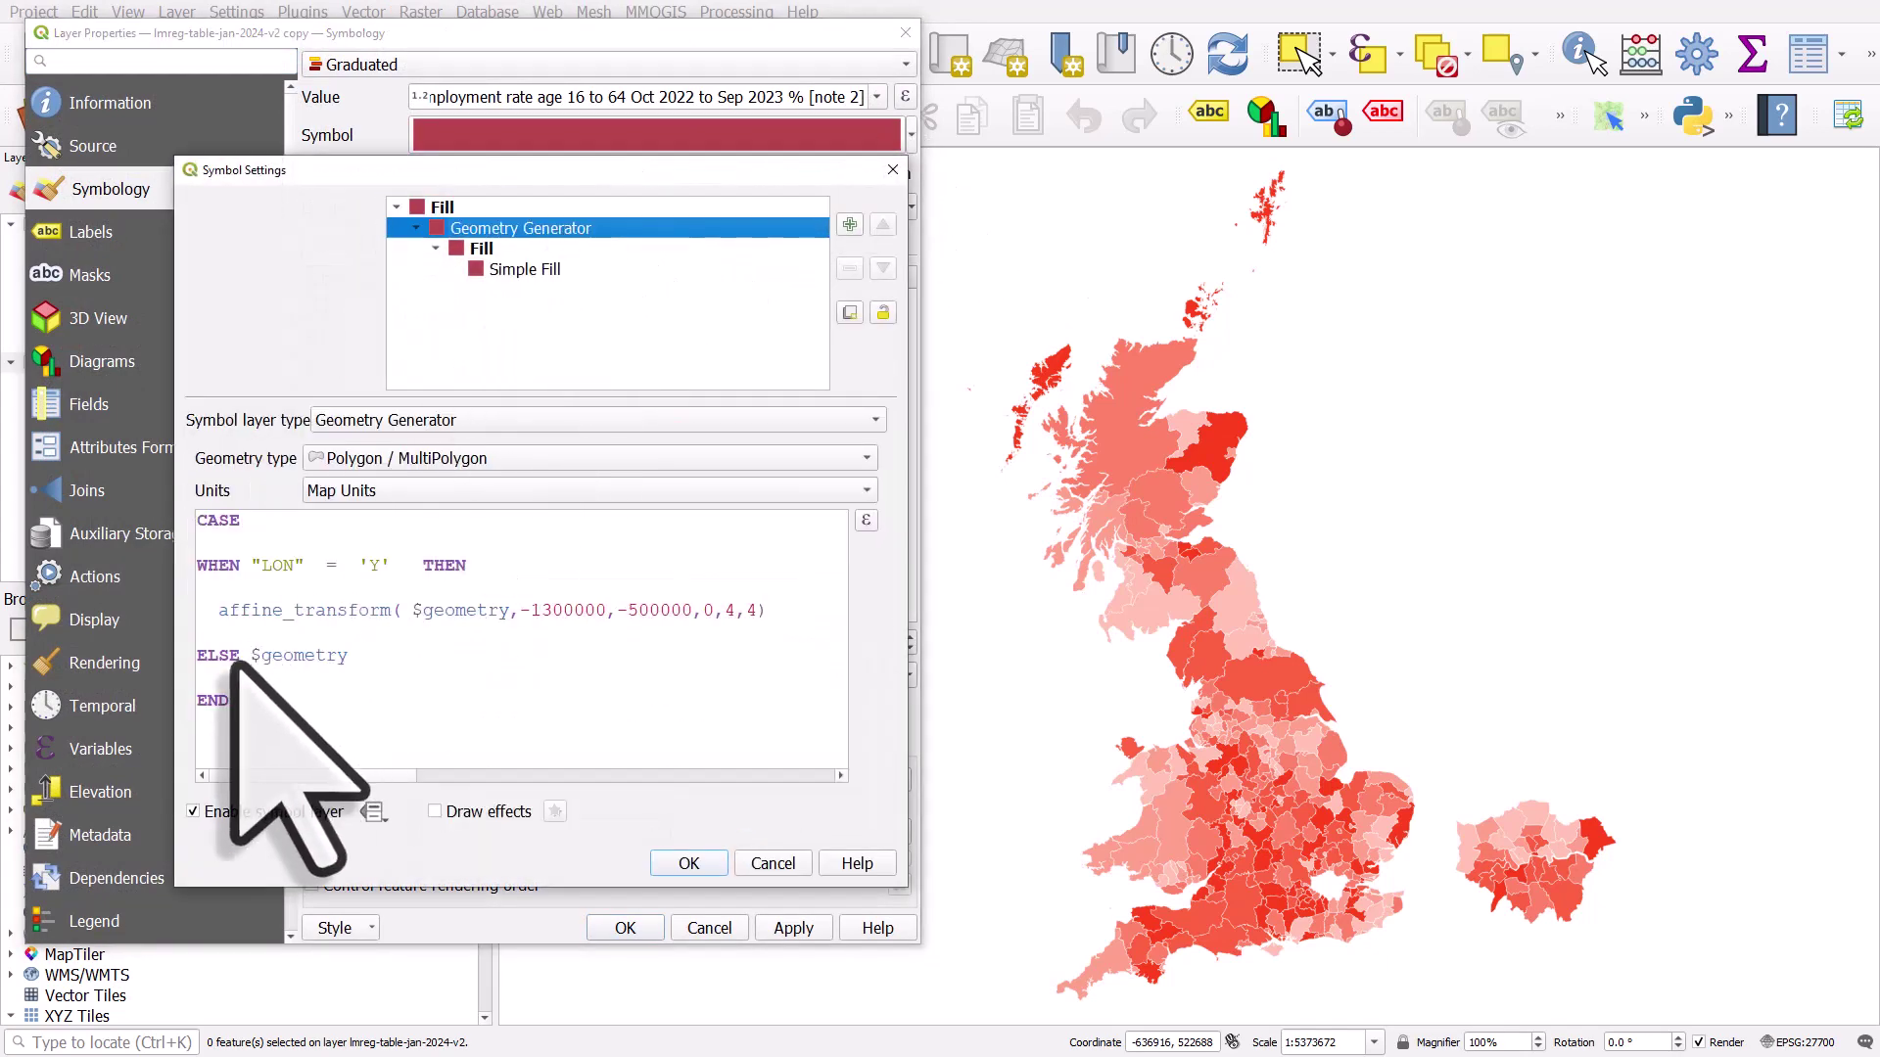
- Strip the CASE…ELSE and END lines so the copy's expression is plain $geometry, keeping the layer hidden
drag(238, 658, 168, 499)
key(BackSpace)
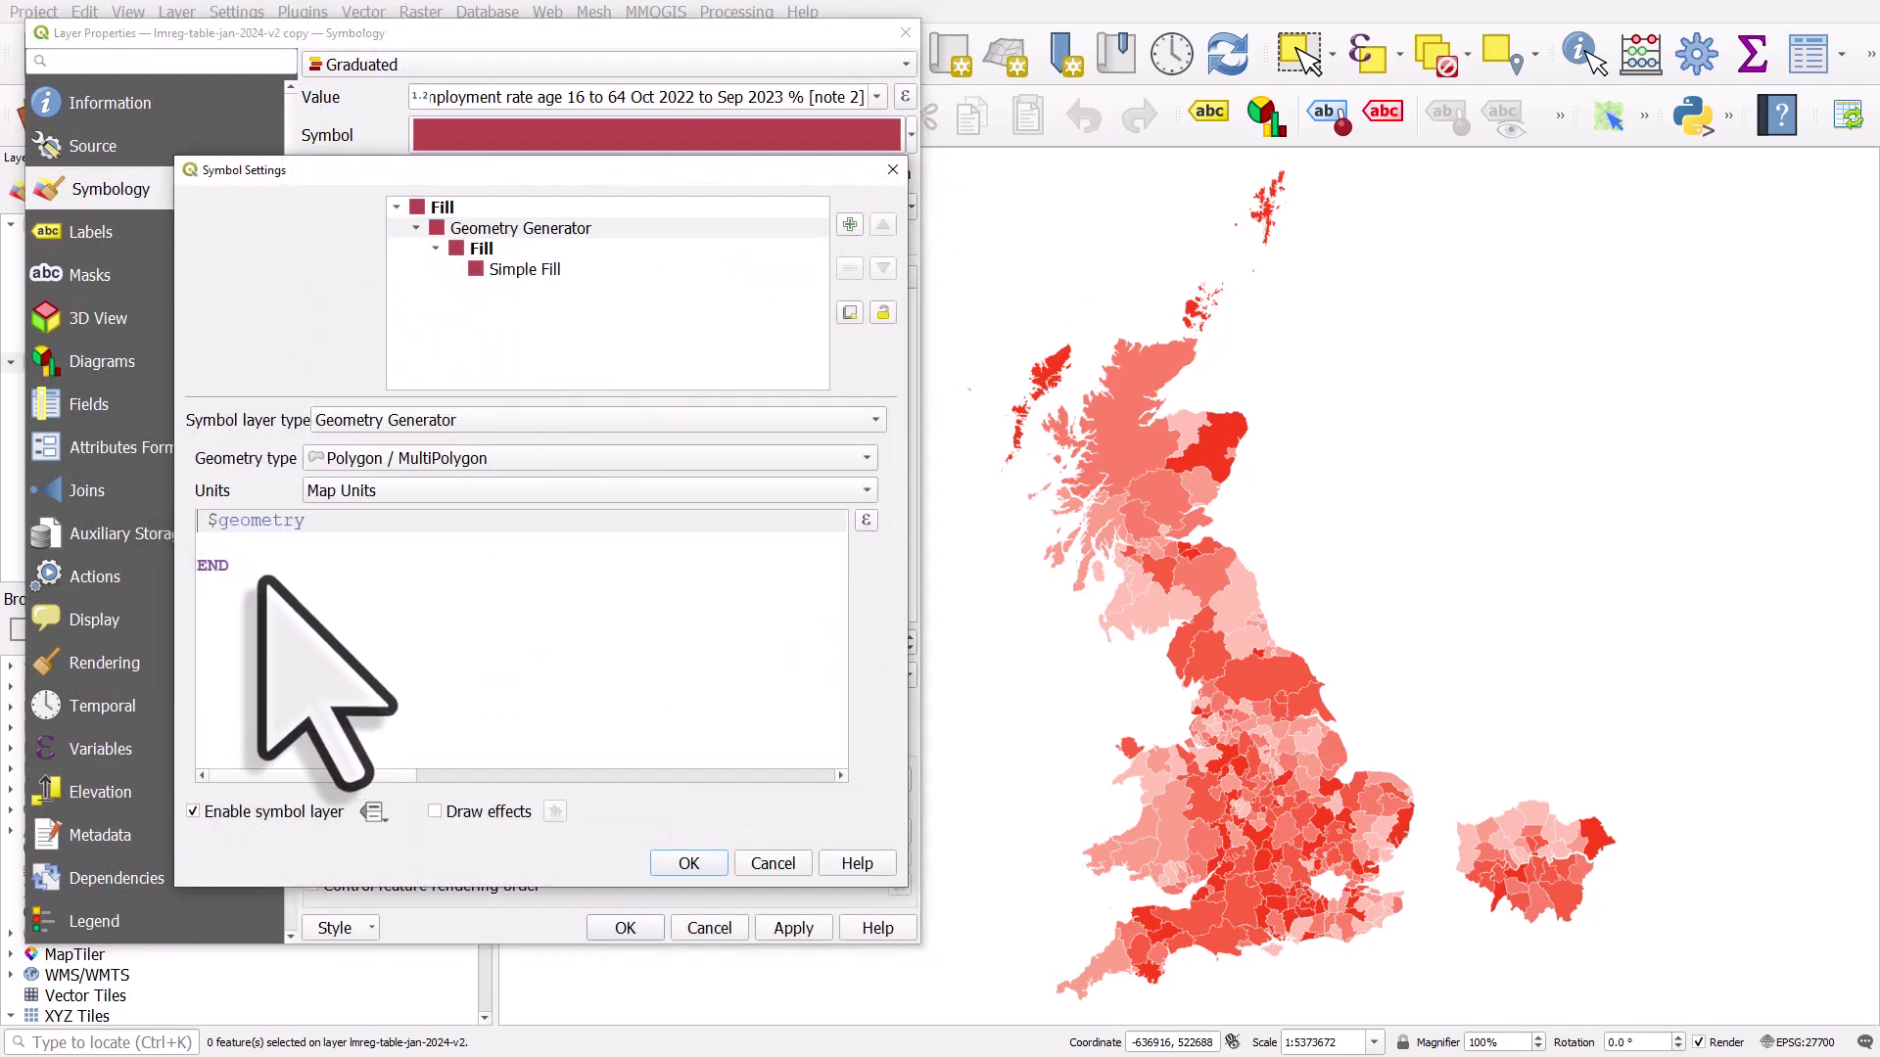
drag(235, 566, 160, 565)
key(BackSpace)
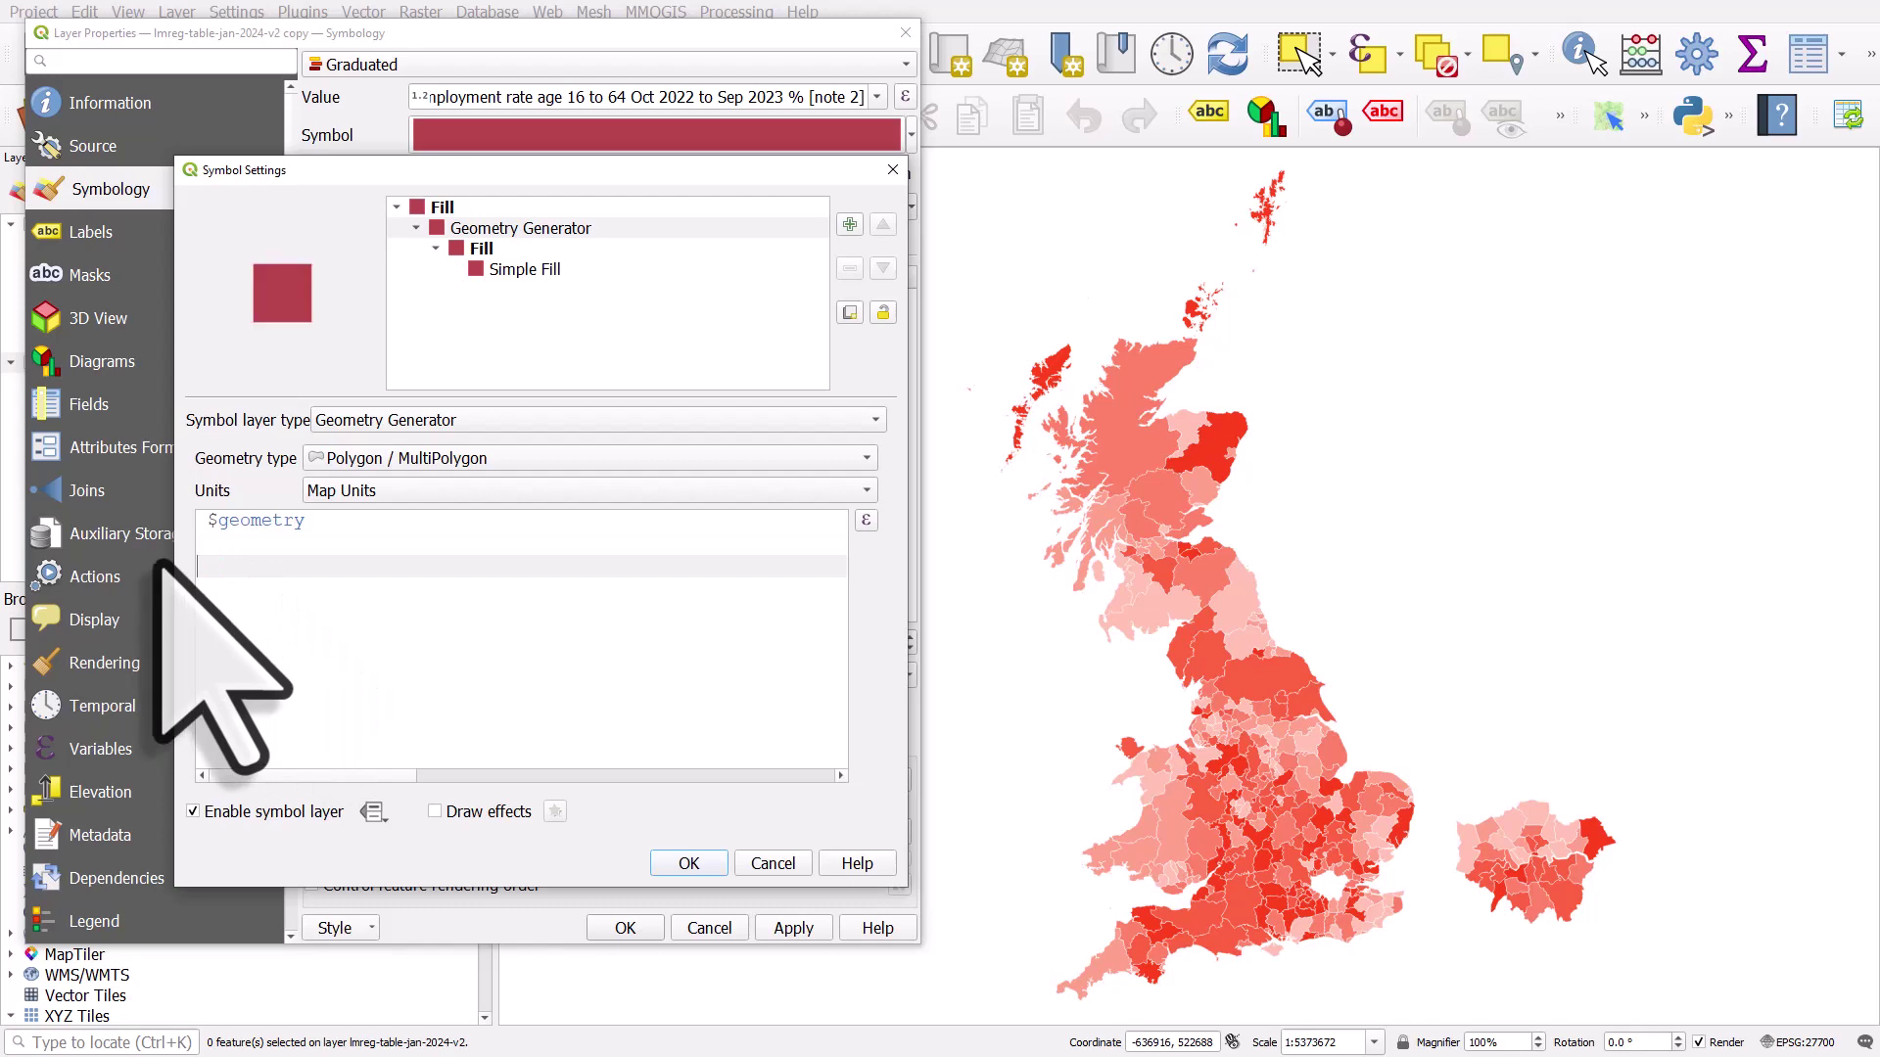
click(672, 863)
click(627, 927)
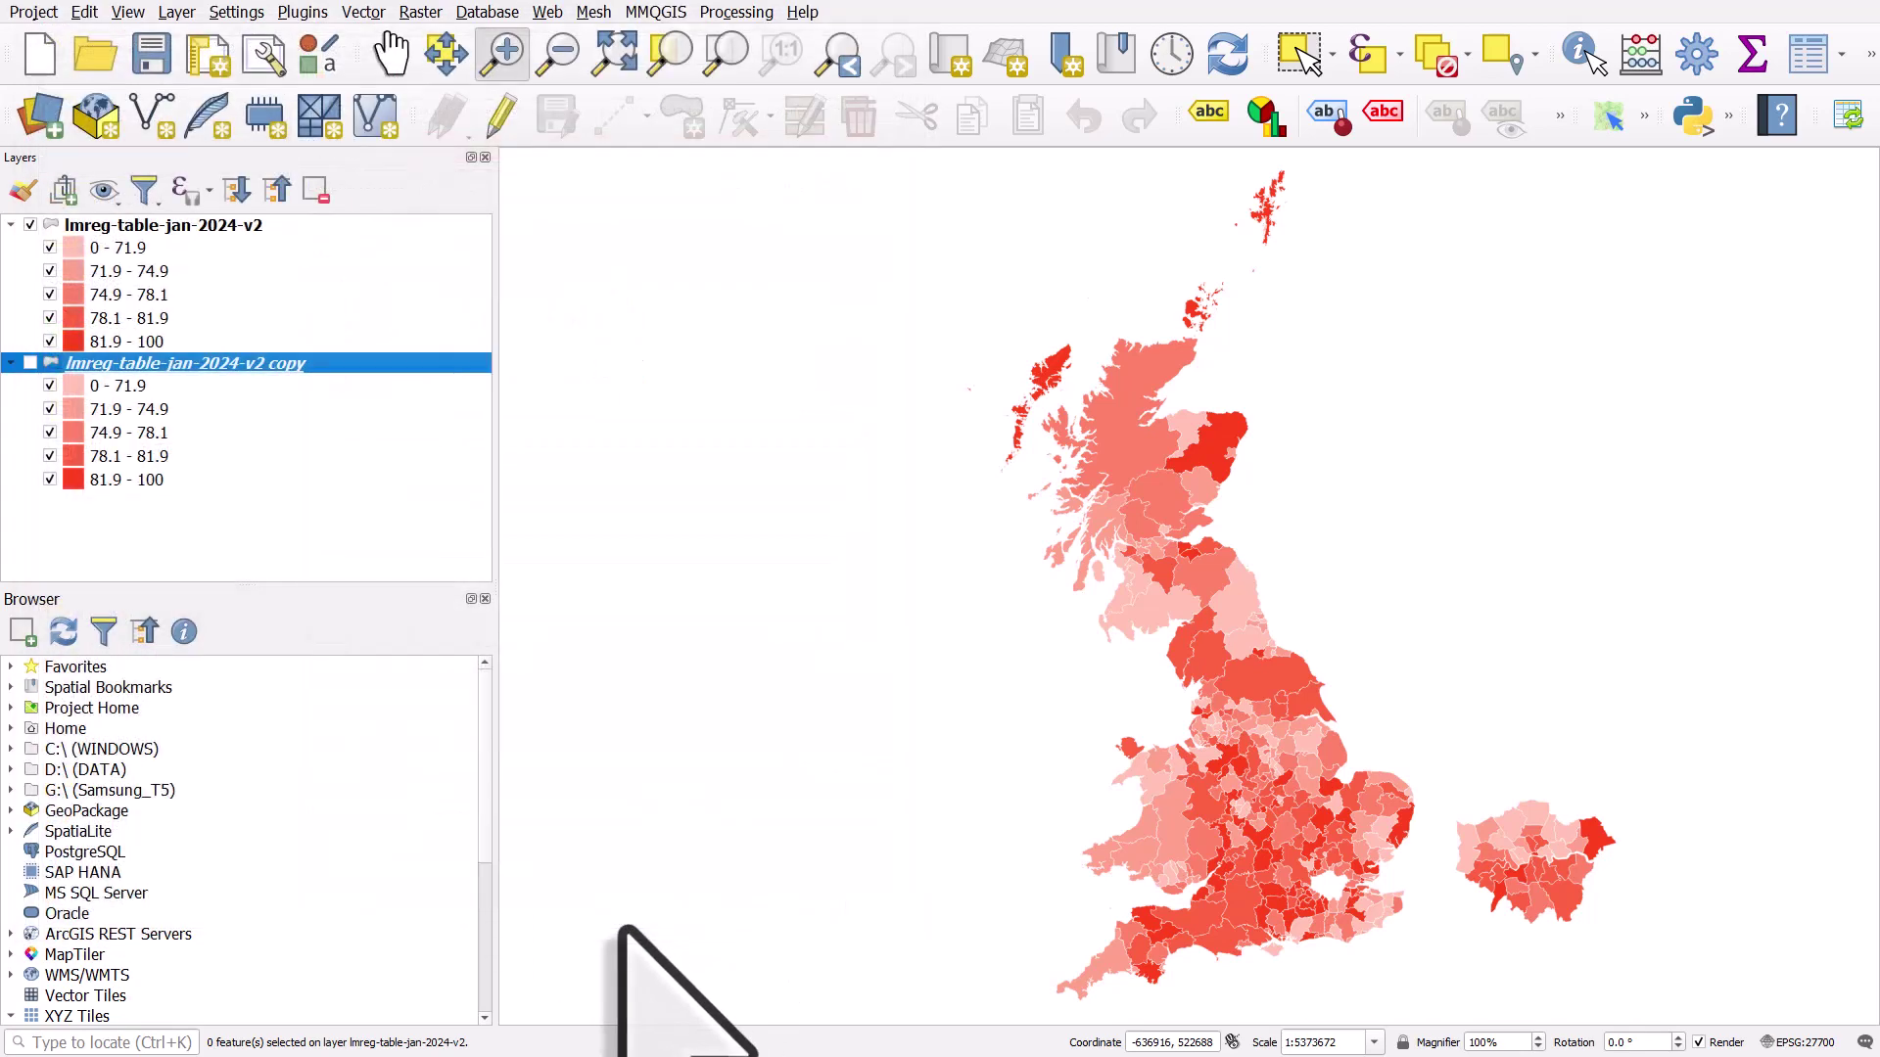
click(30, 363)
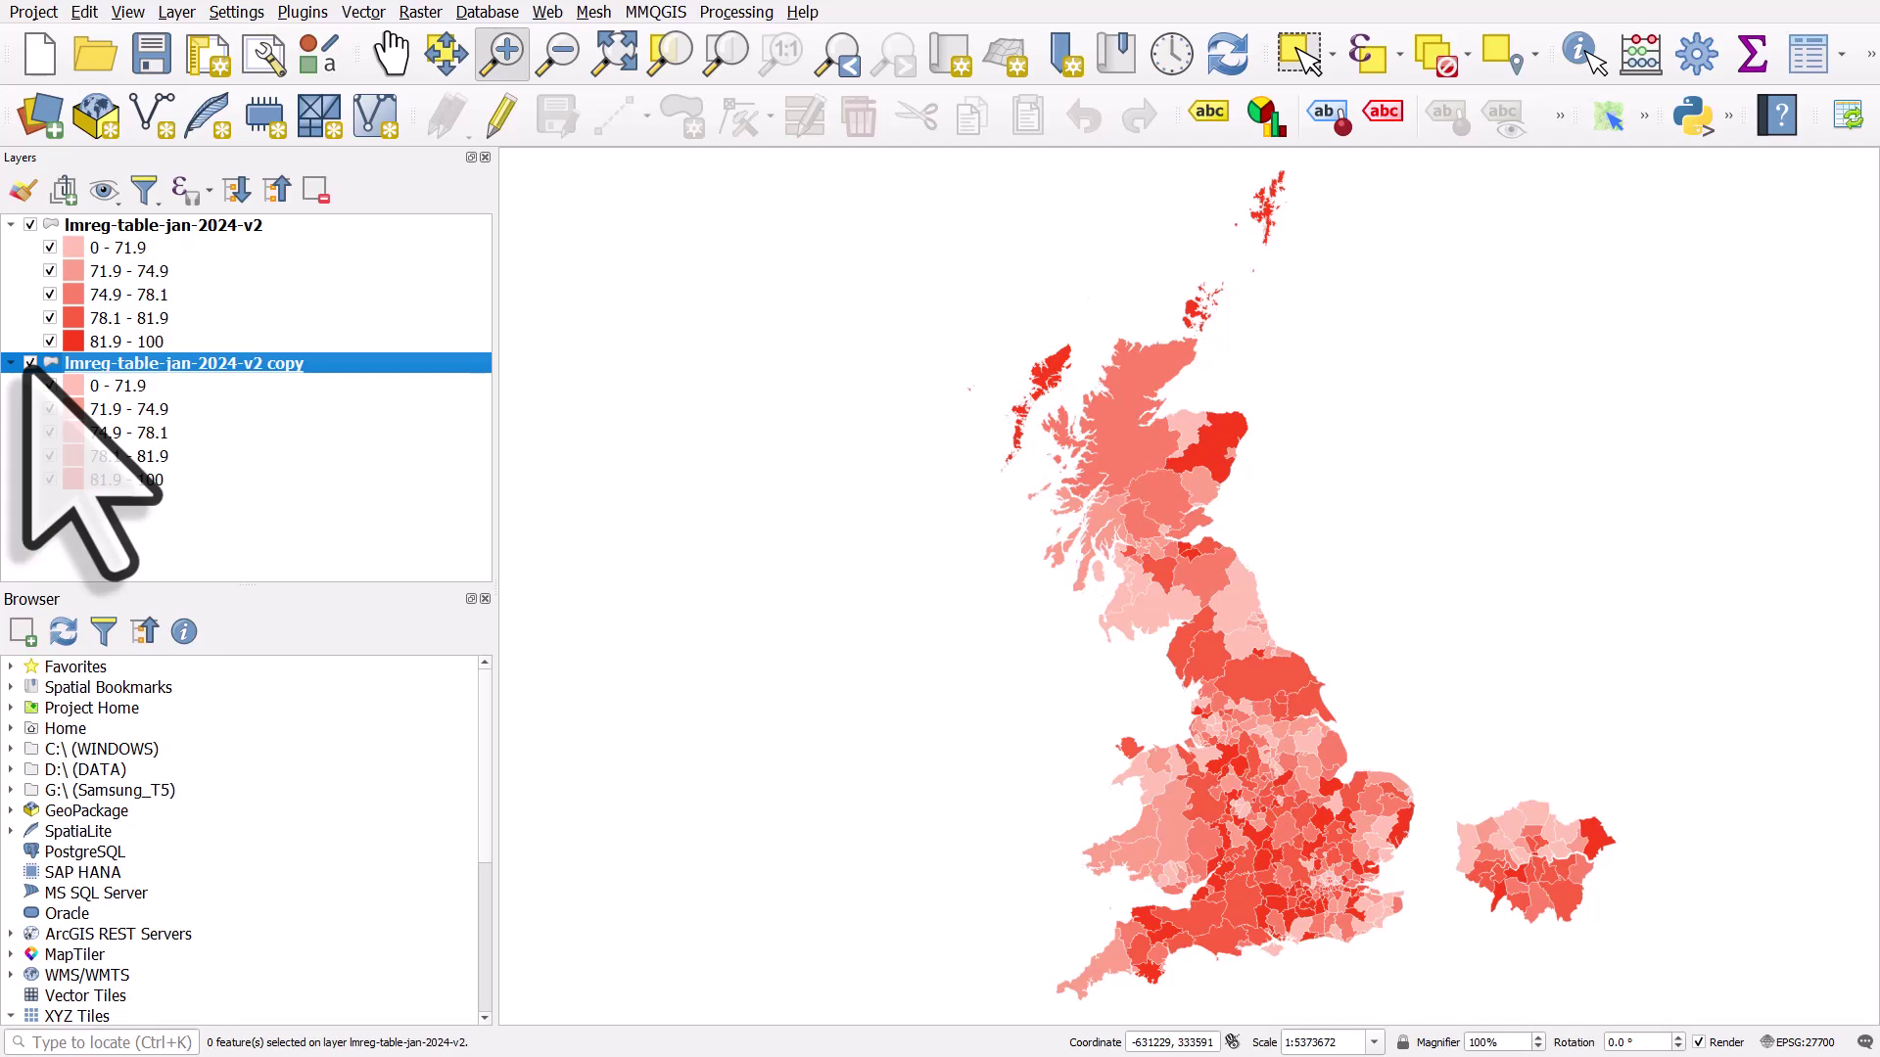
click(30, 363)
- Filter the copy layer to "LON" = 'Y' so only London districts remain
right_click(193, 373)
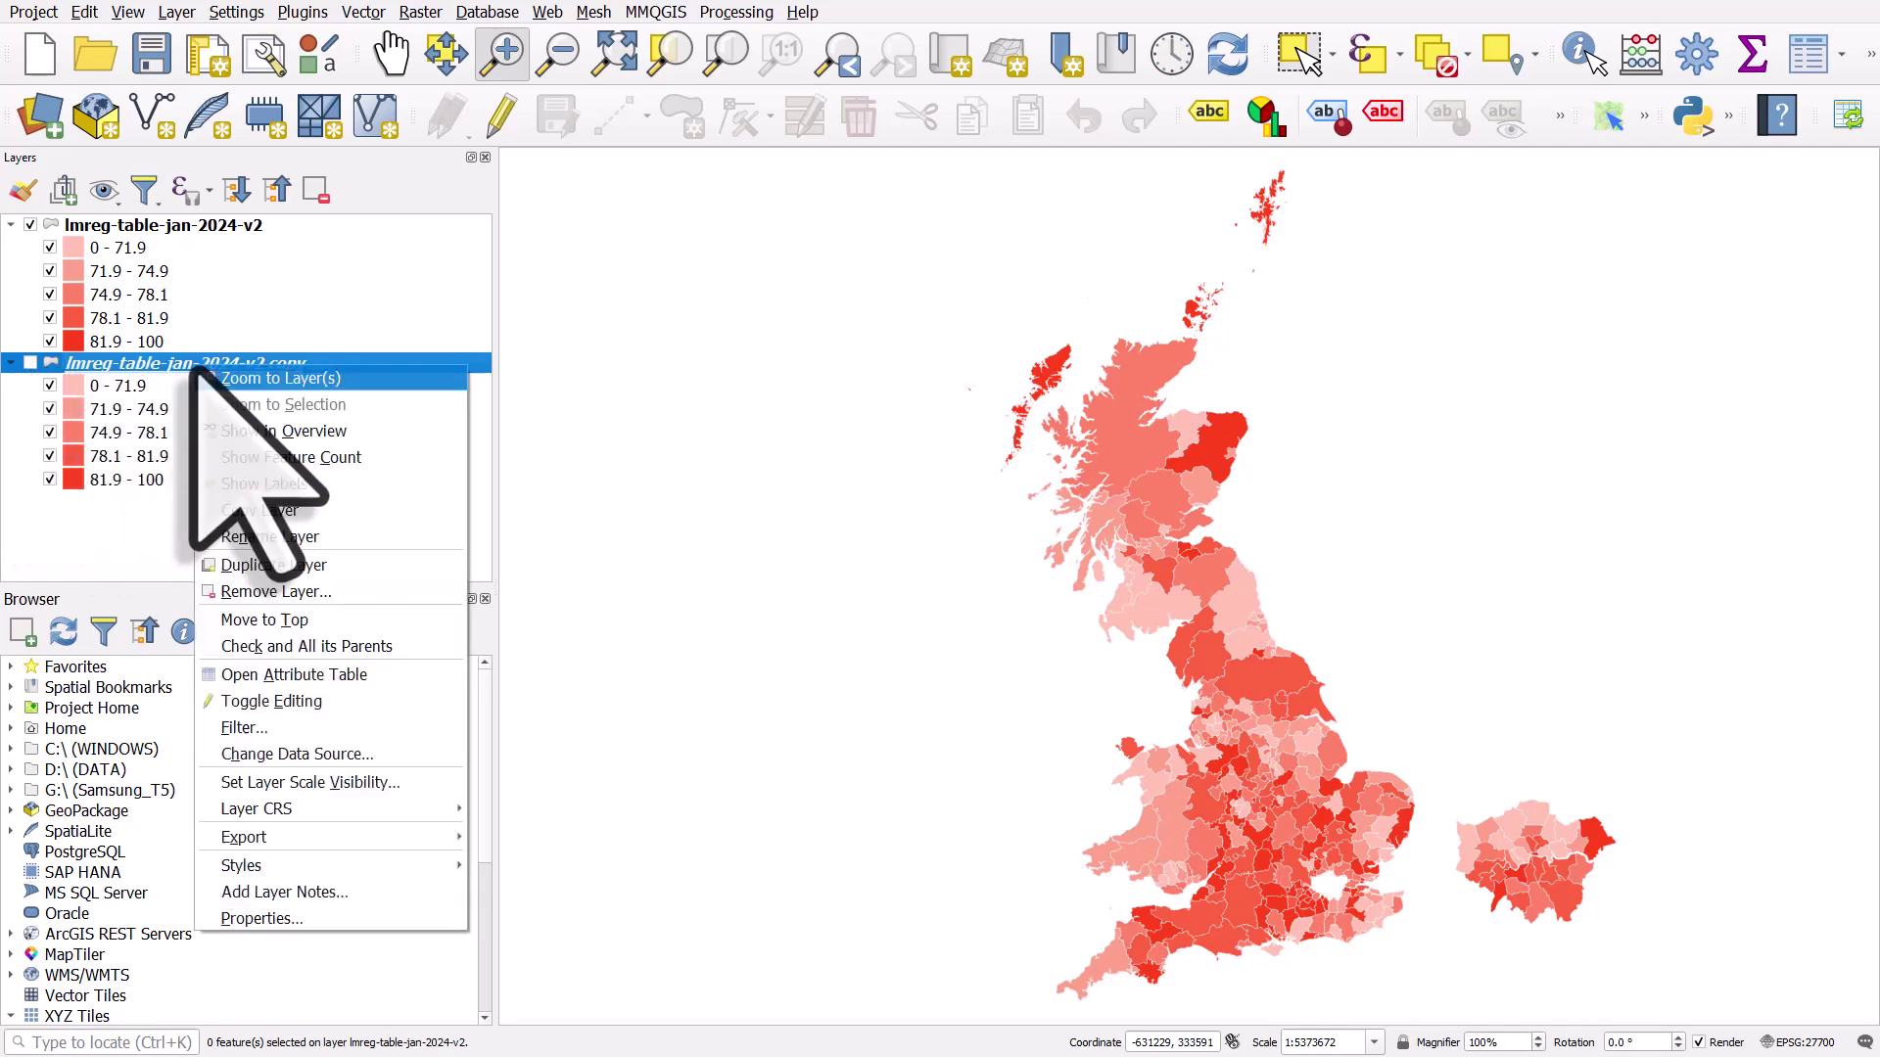
click(270, 736)
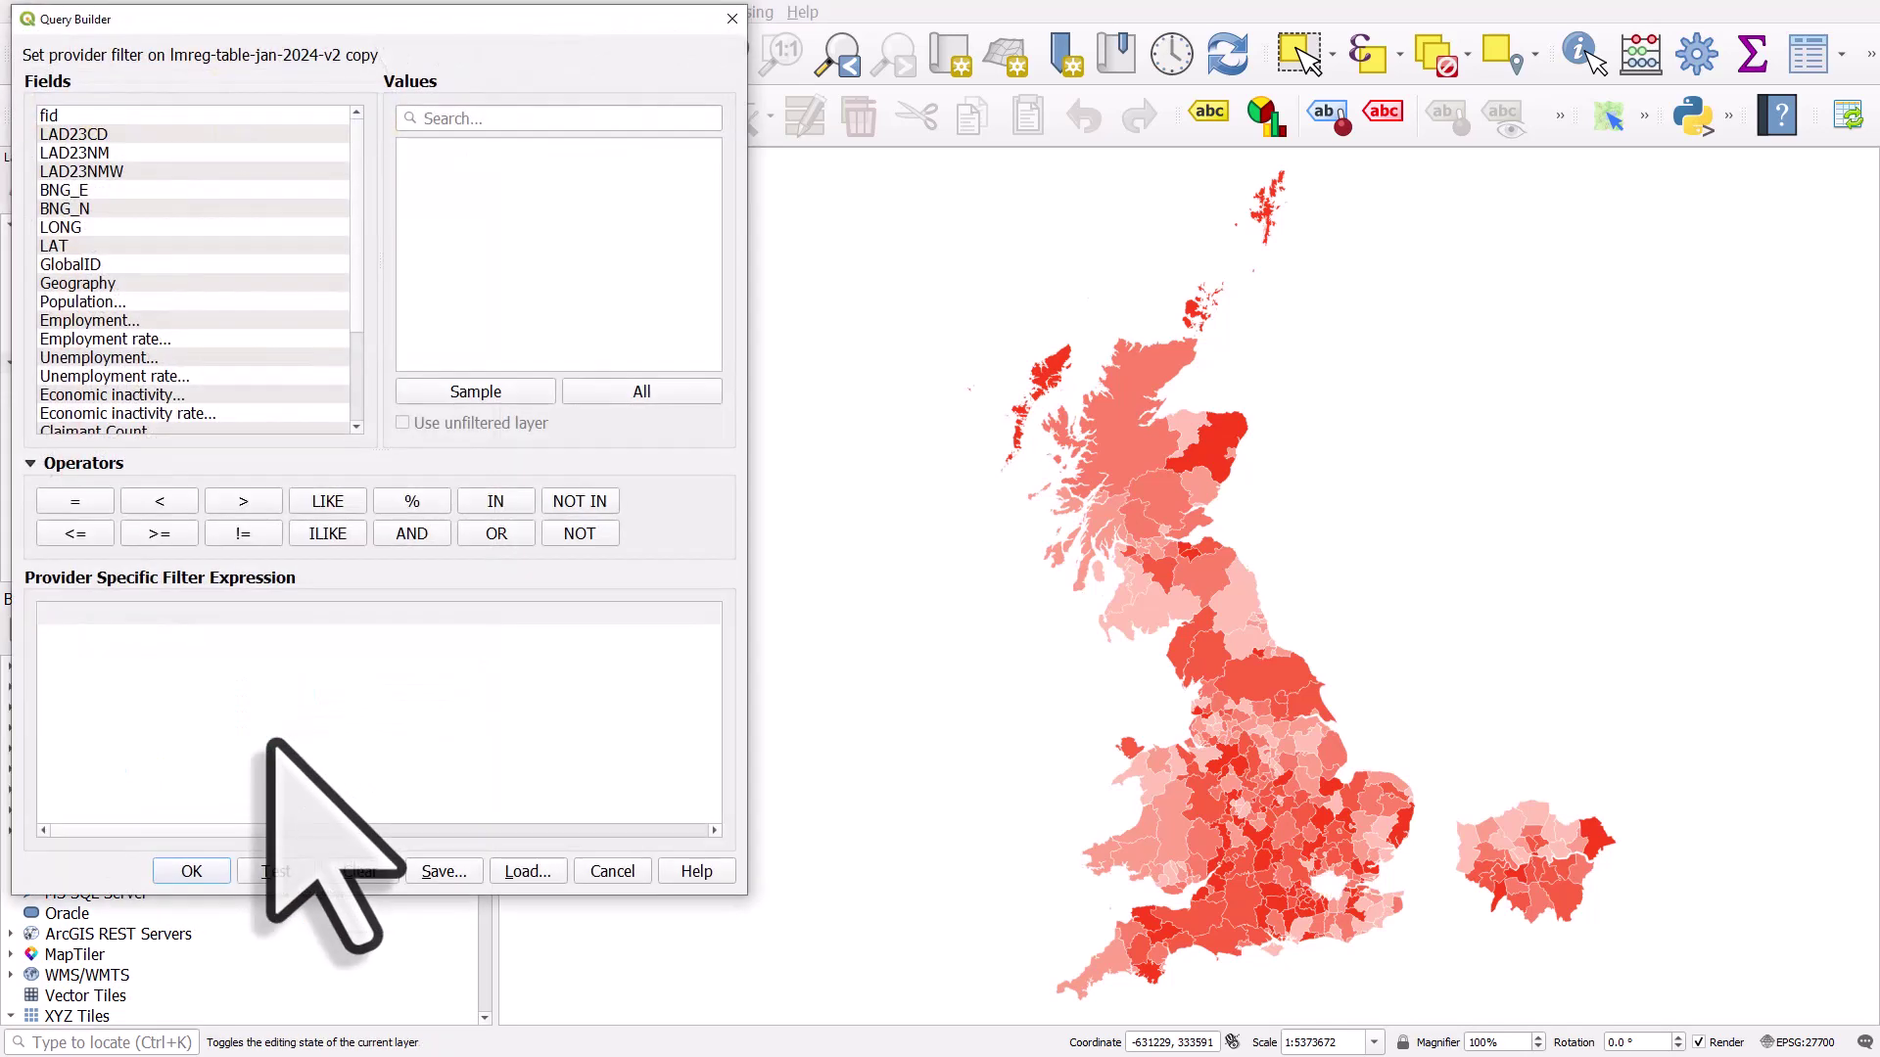
scroll(71, 352, down, 3)
click(78, 413)
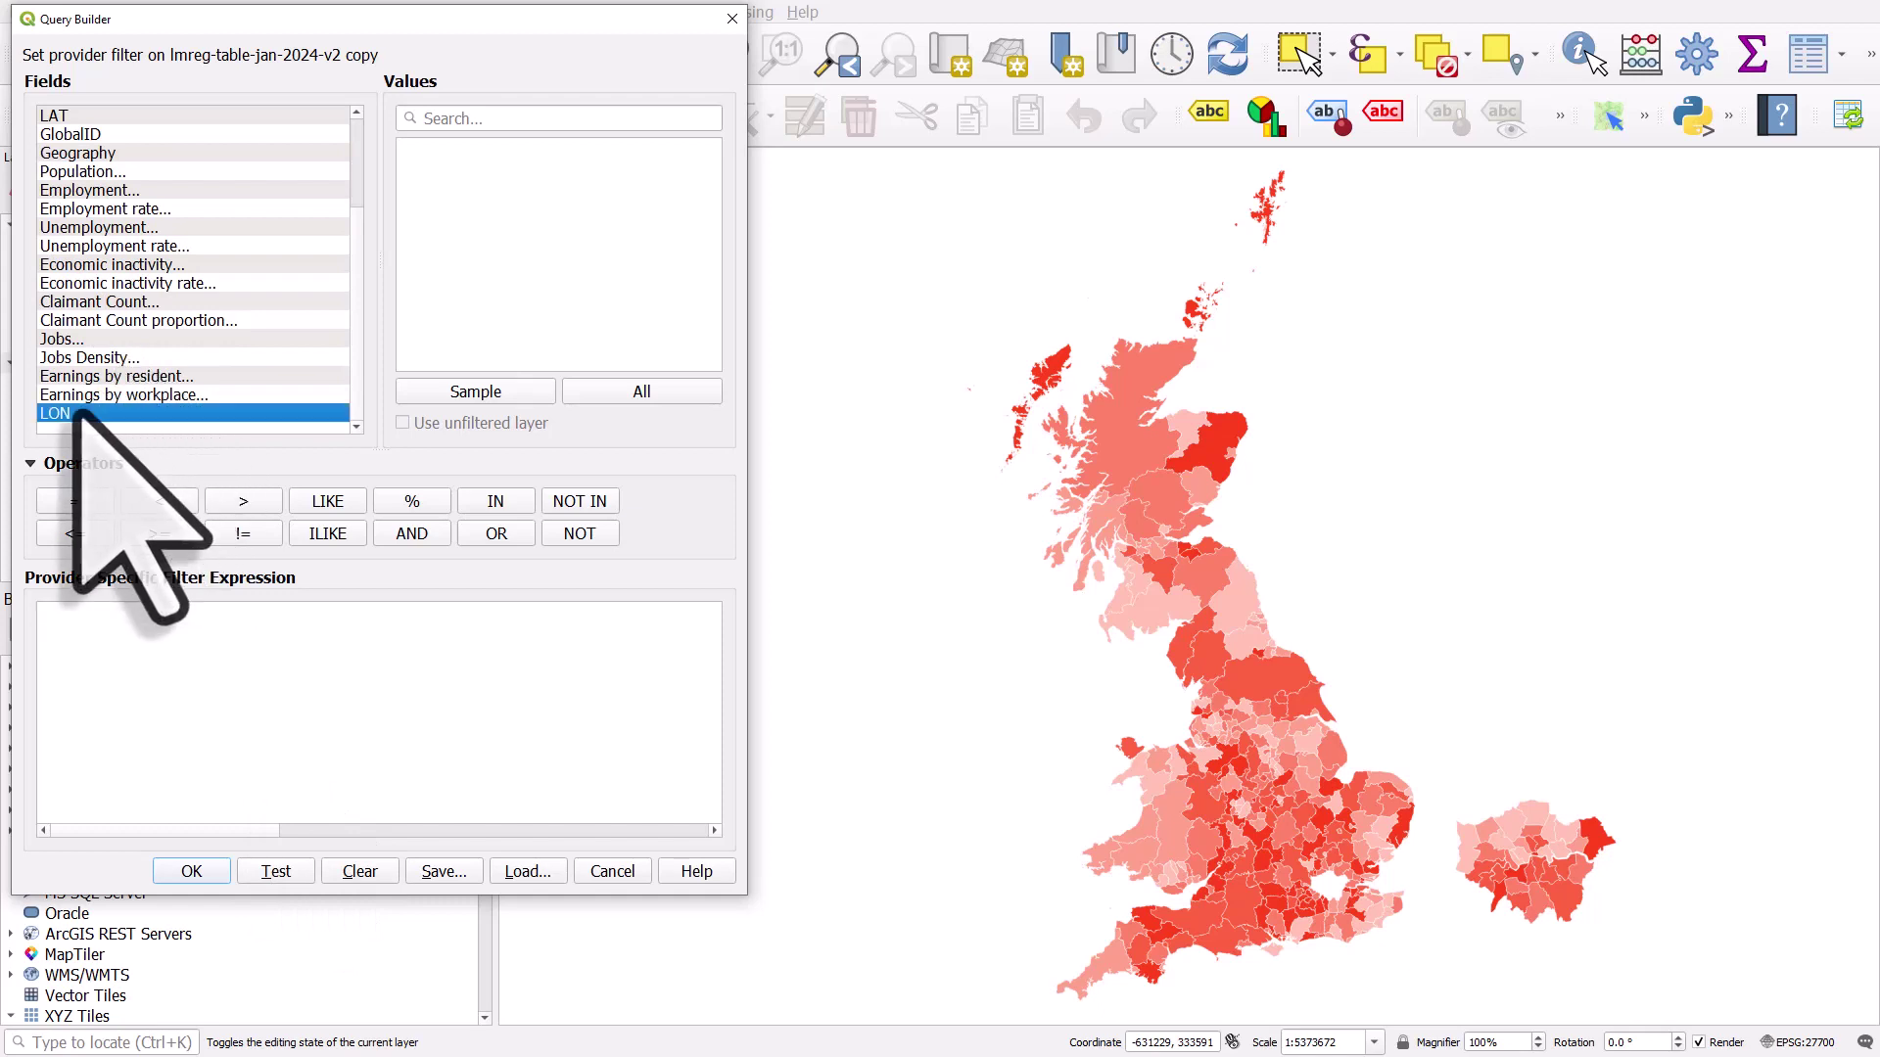
double_click(79, 414)
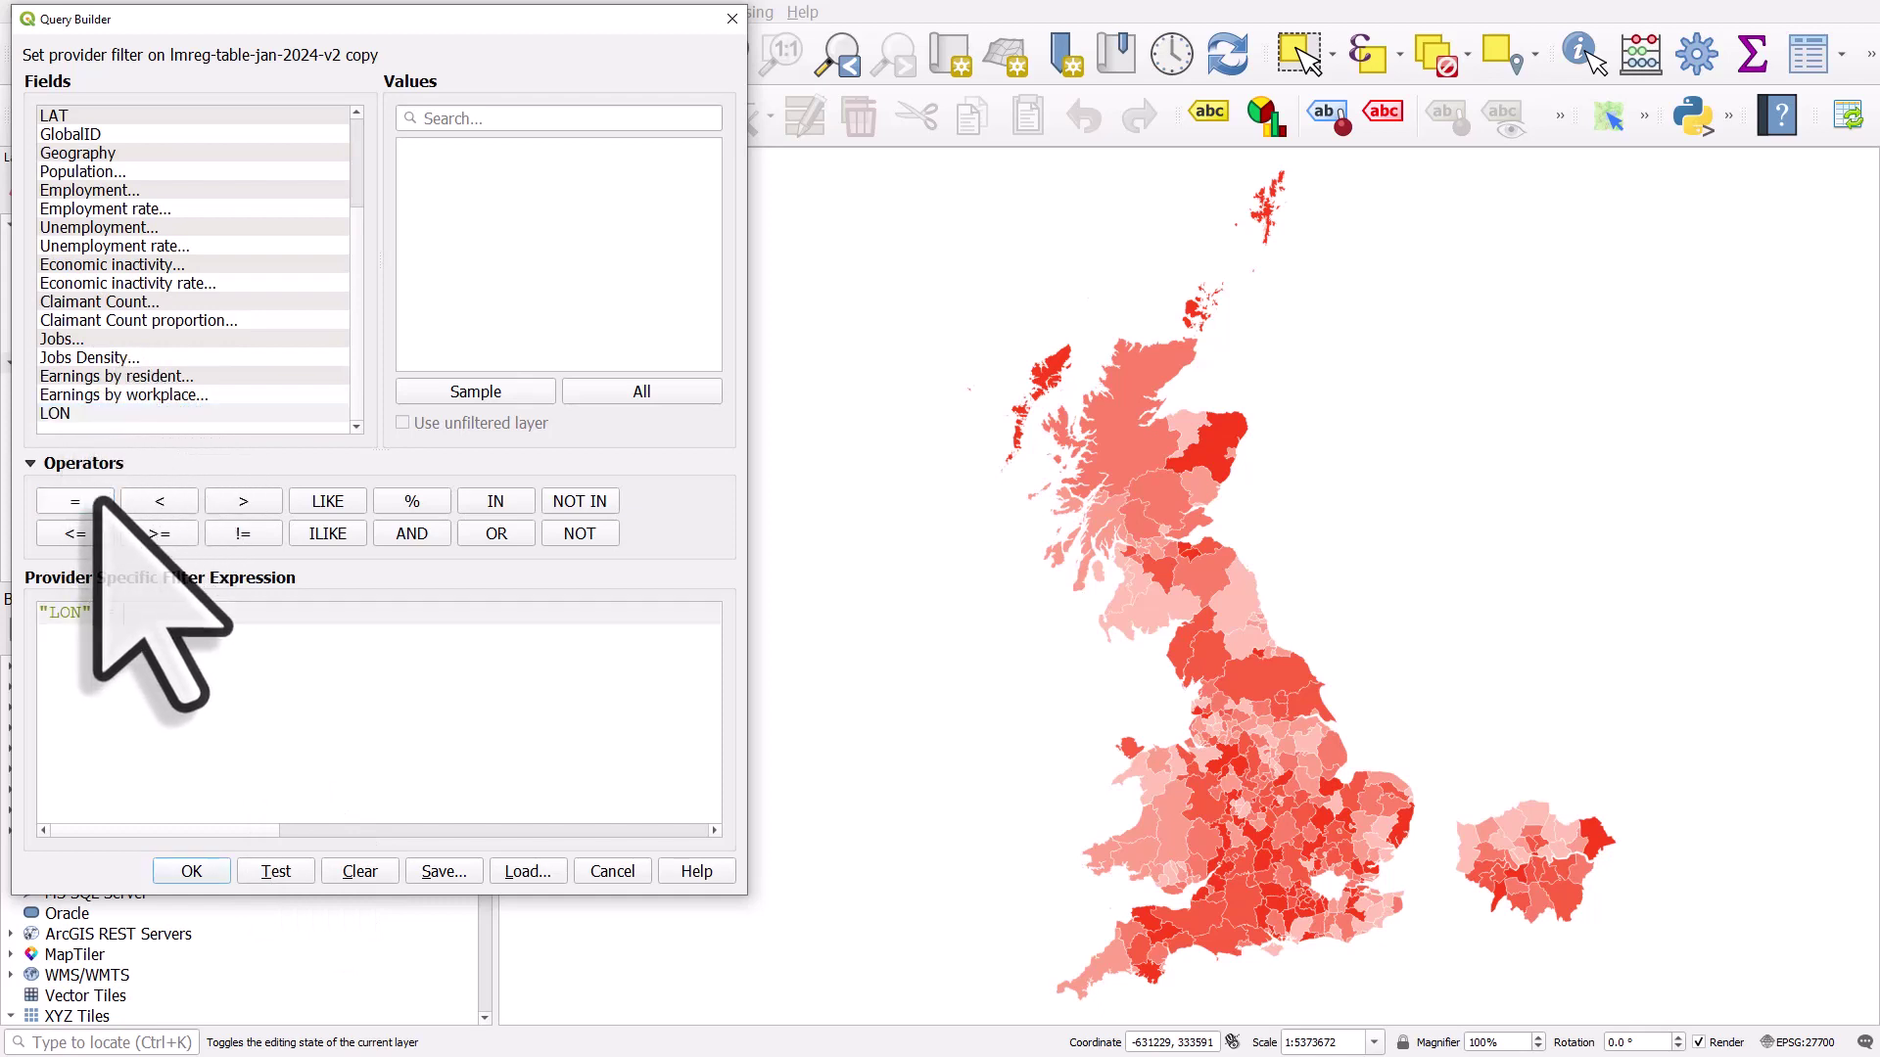
click(641, 394)
click(428, 168)
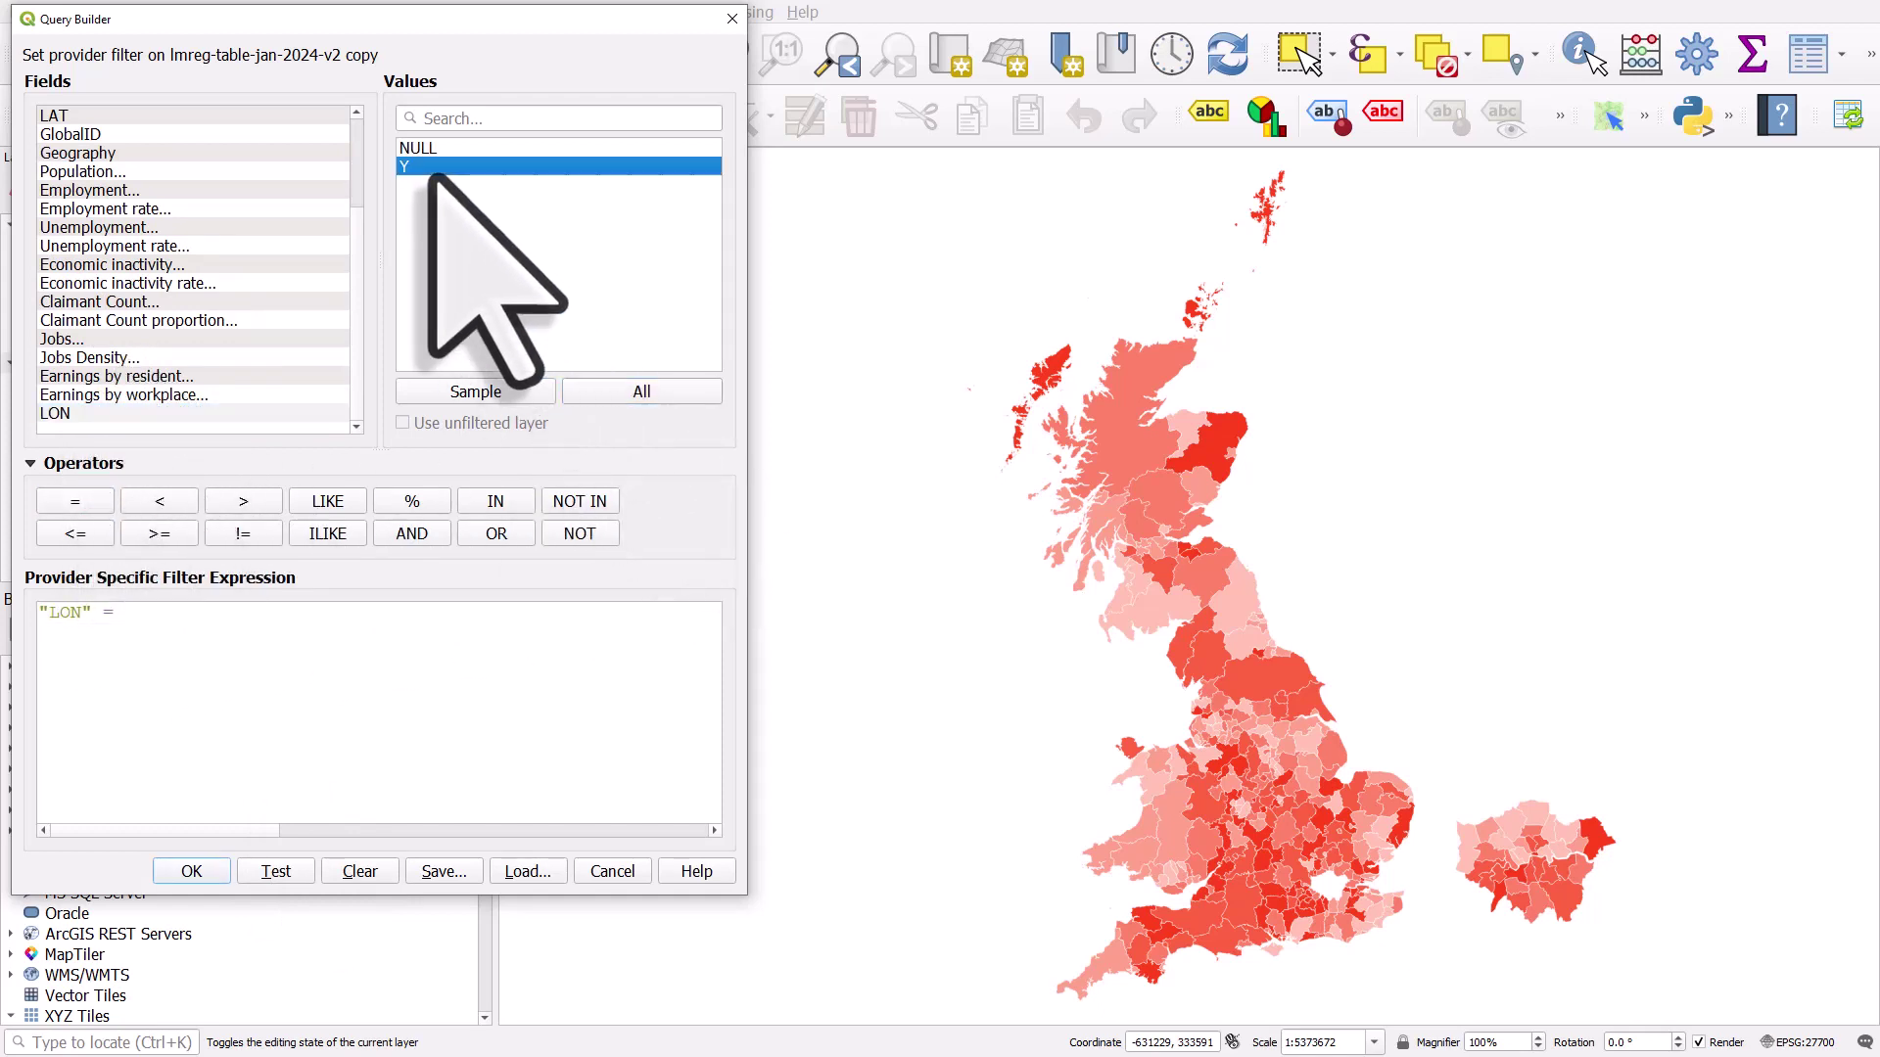
double_click(428, 168)
click(194, 871)
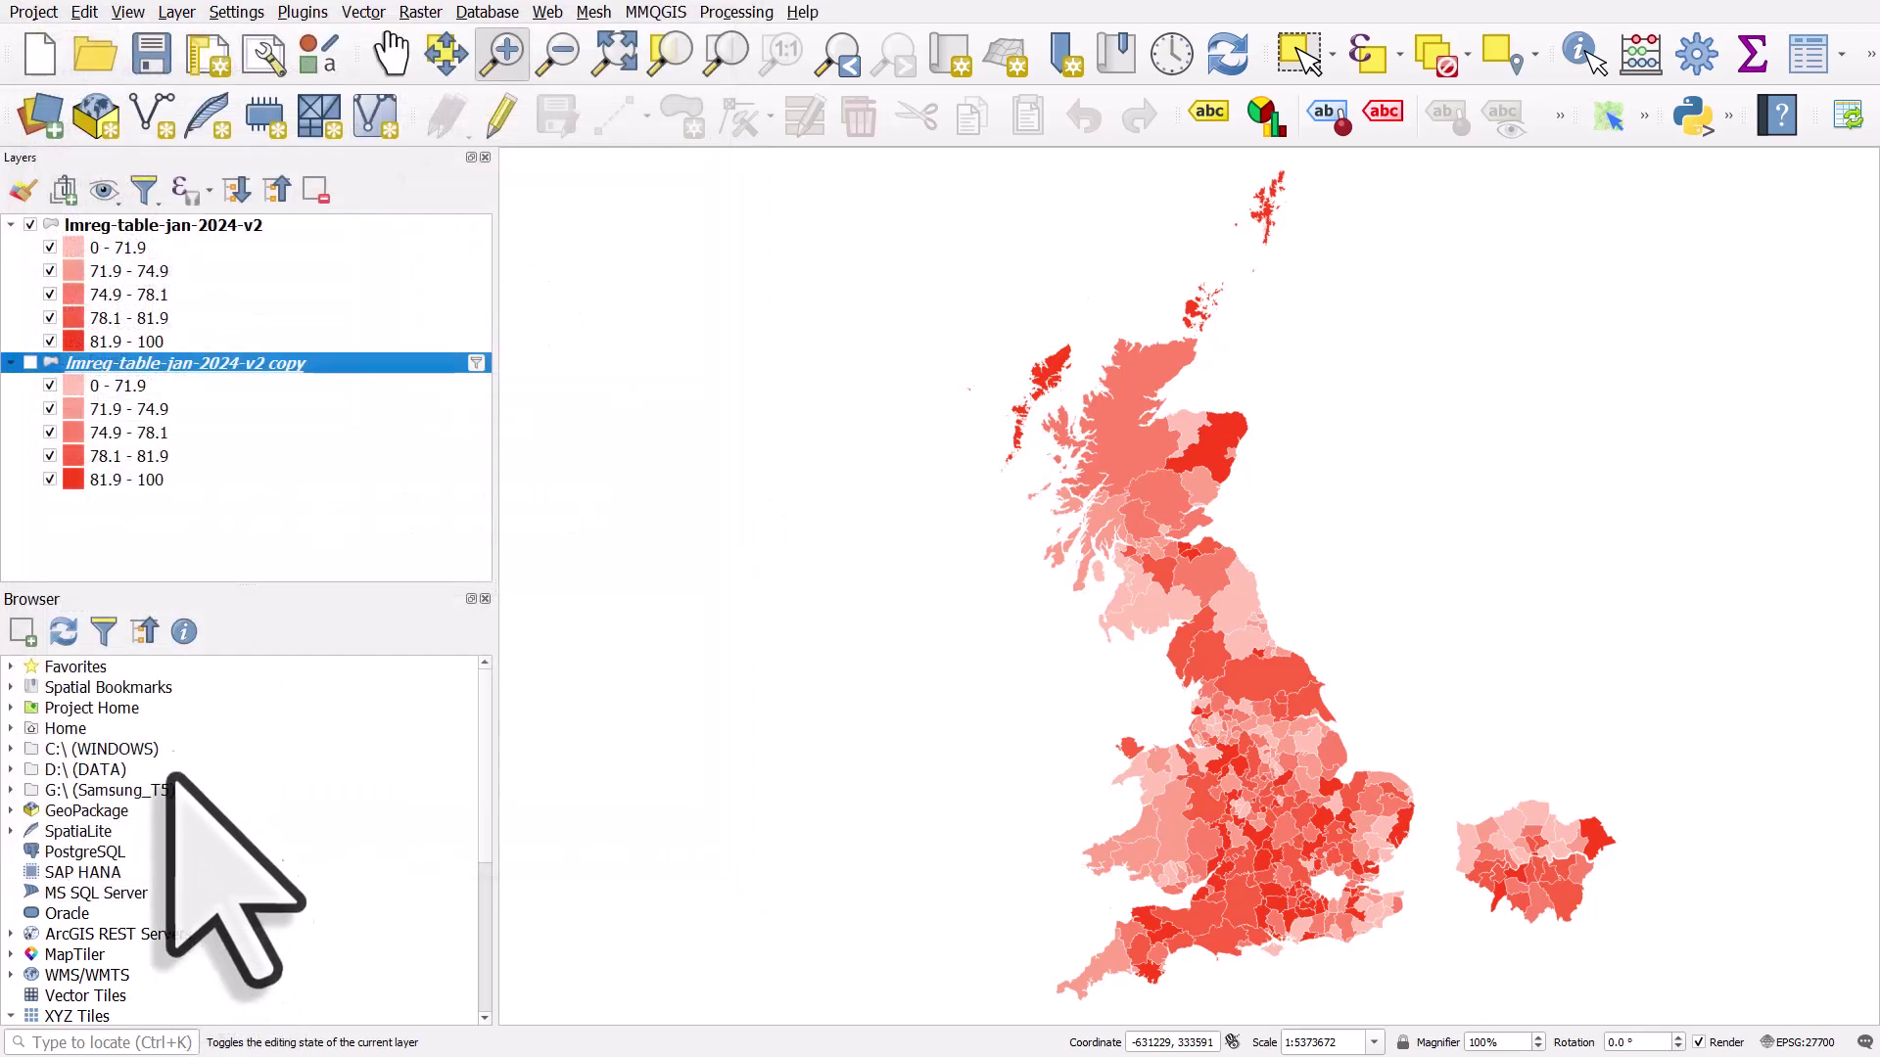
click(30, 363)
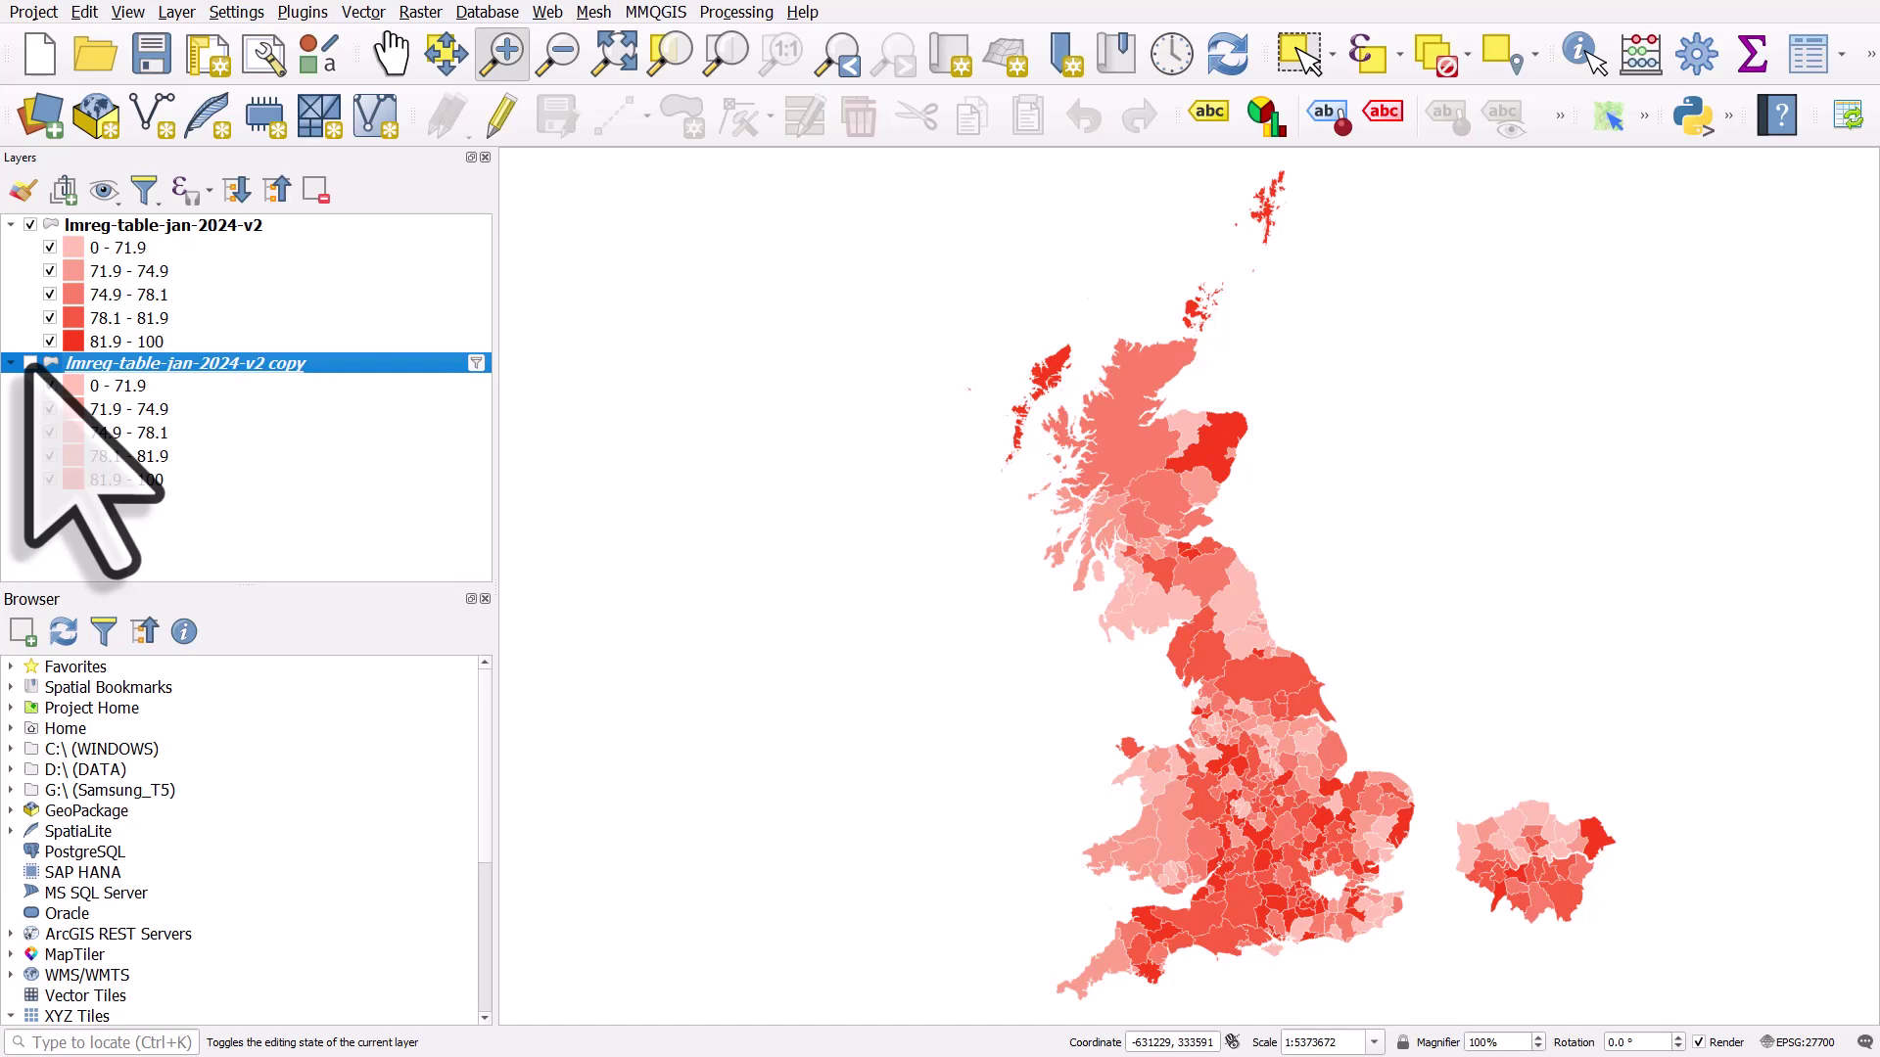
click(31, 363)
- Hide the filtered copy and open the original lmreg-table-jan-2024-v2 layer's Symbology properties
click(30, 363)
double_click(162, 225)
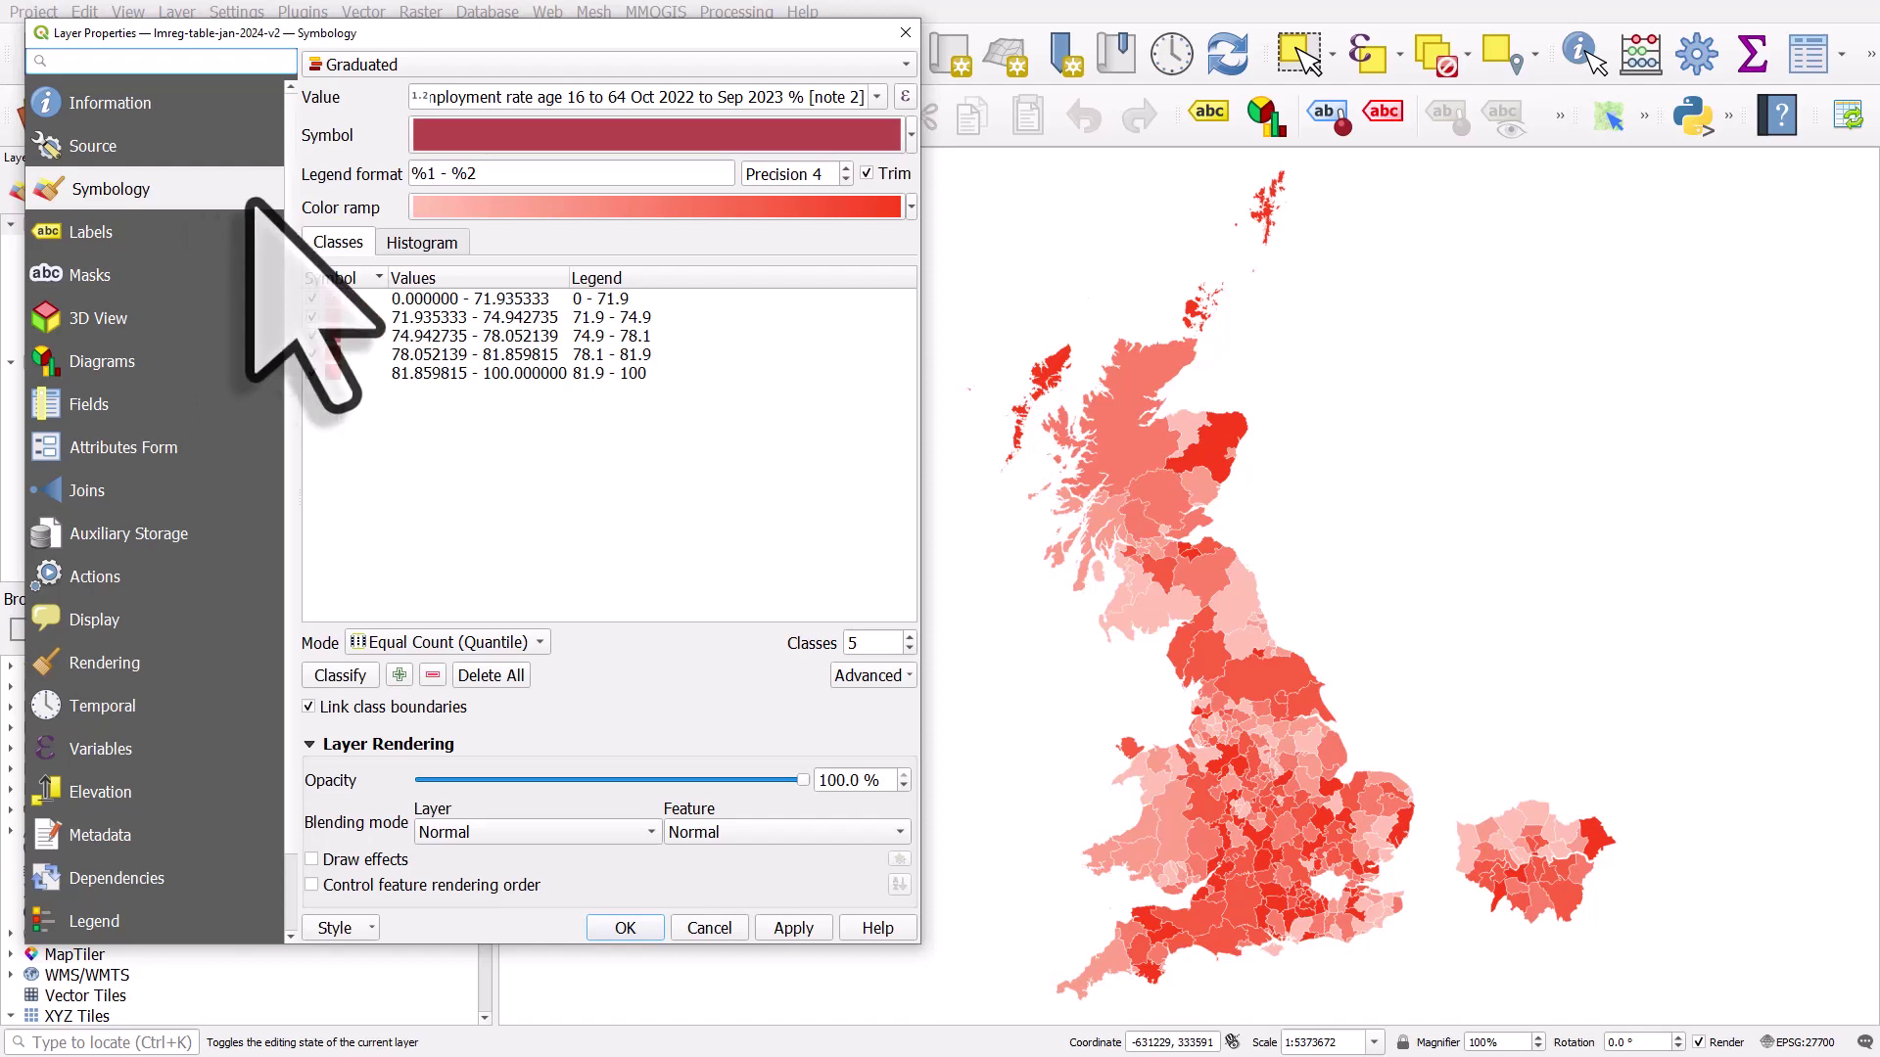
- Open the original layer's Geometry Generator symbol layer showing the London inset CASE expression
click(910, 135)
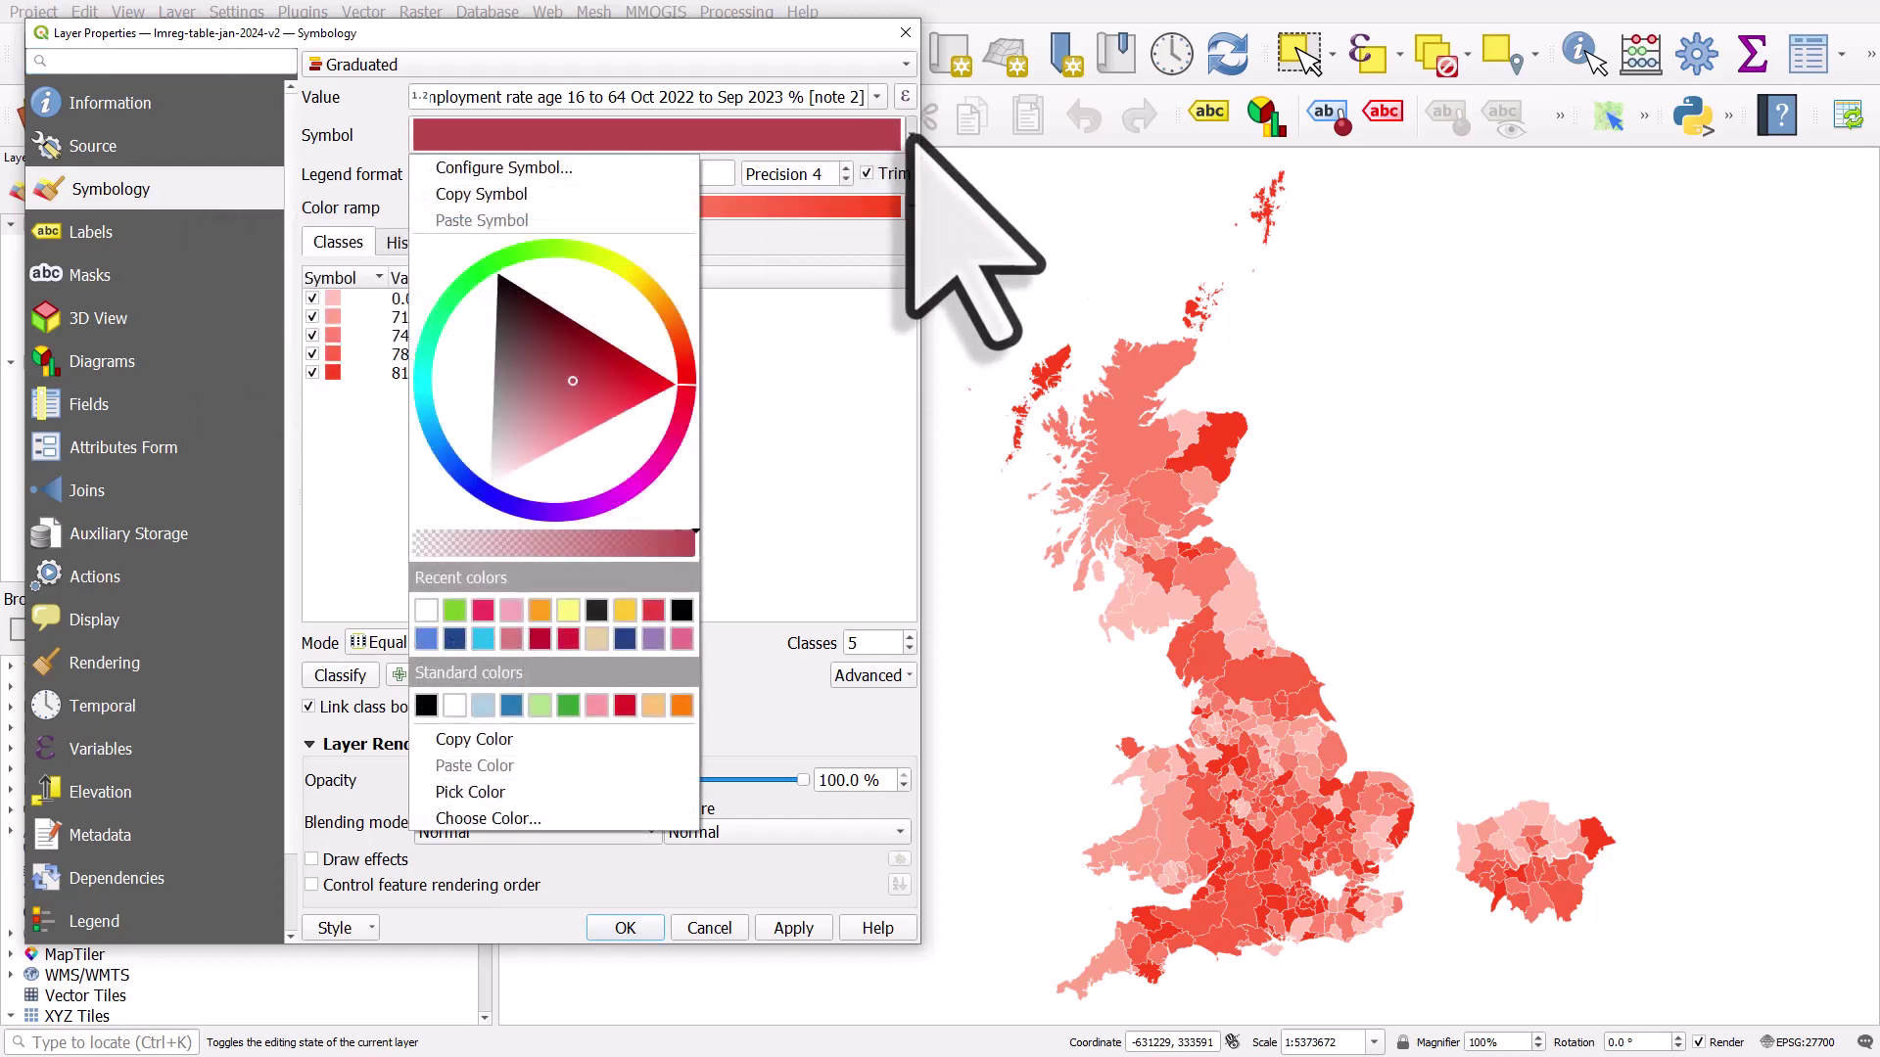
click(627, 168)
click(553, 229)
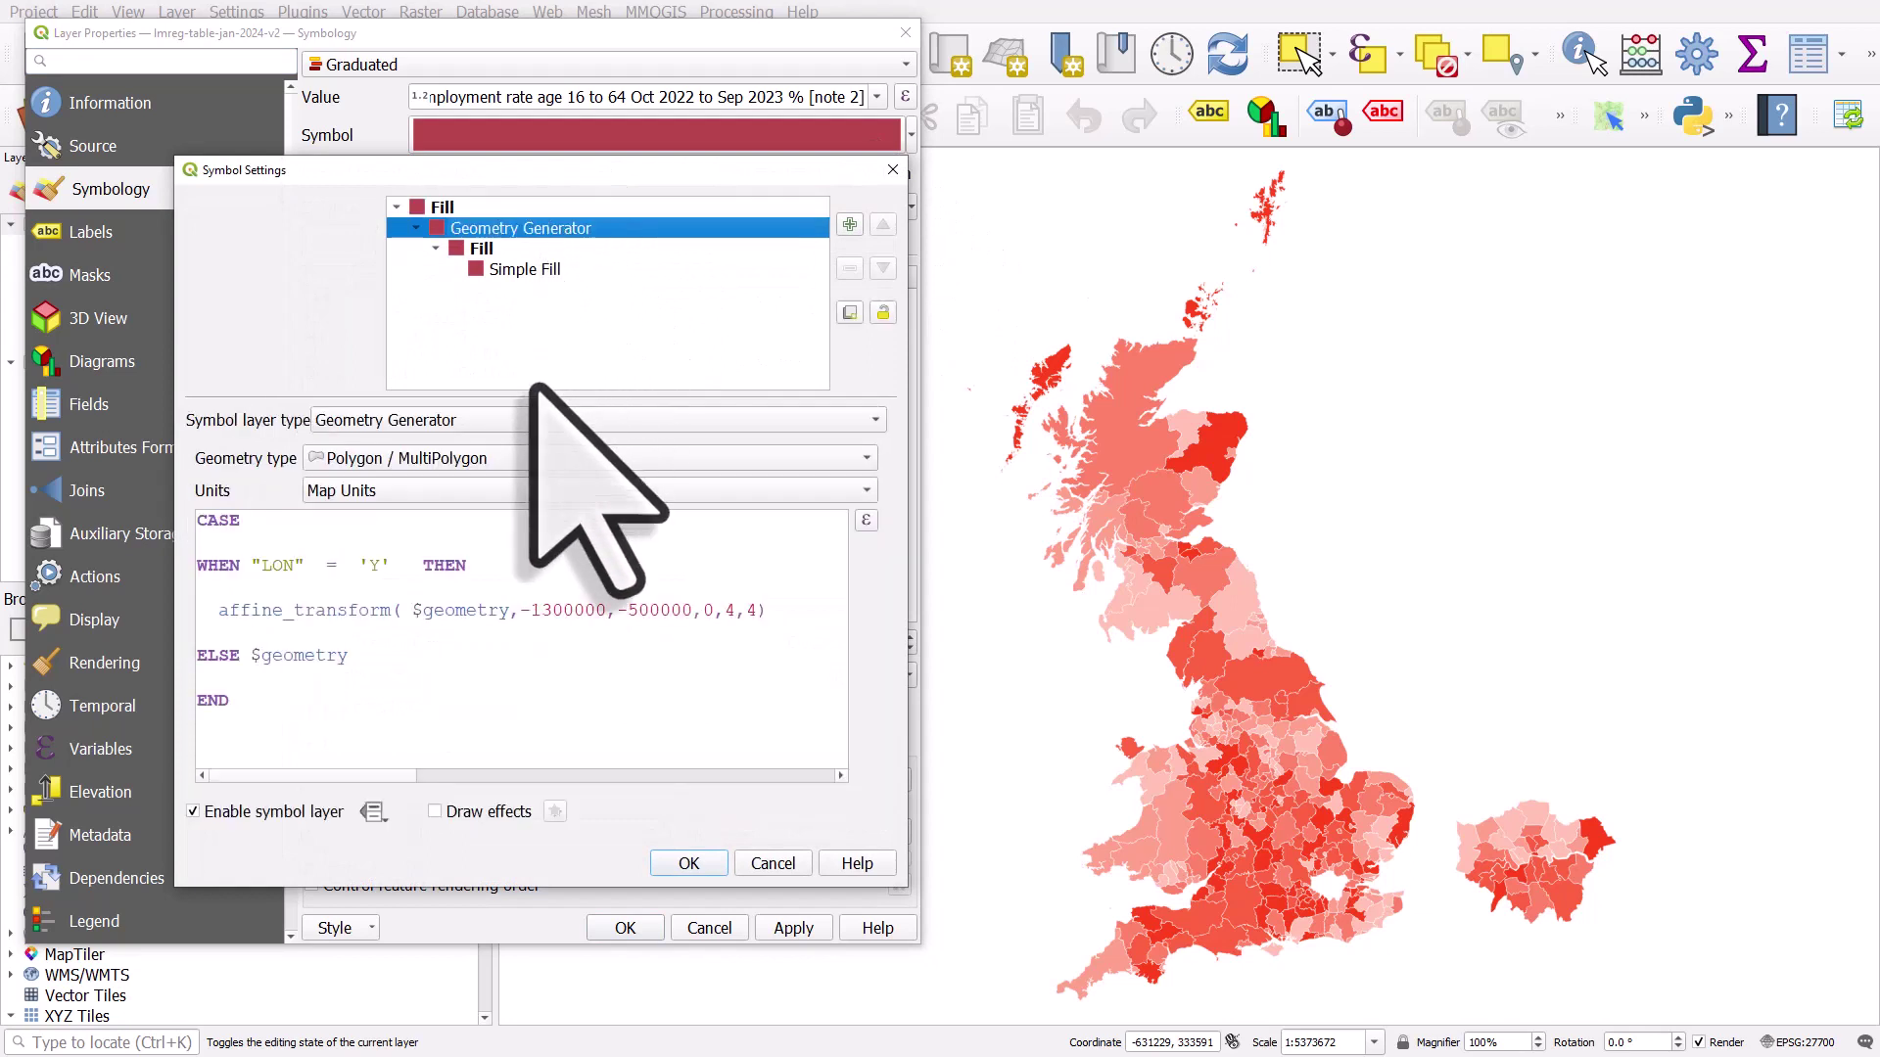